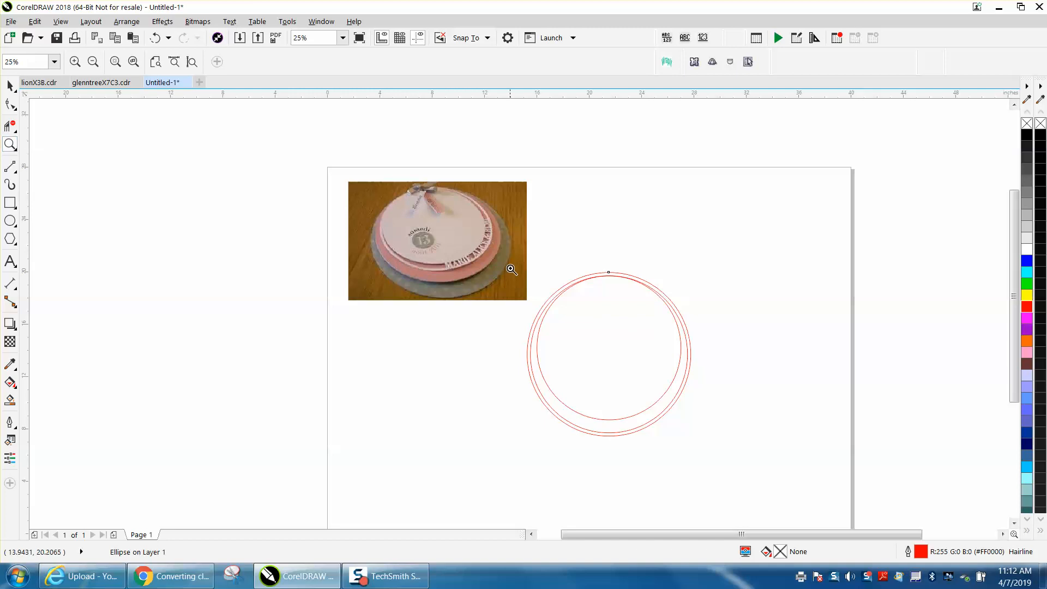
Inspect the concentric circles by selecting each one to check its size
left_click_drag(507, 265, 767, 470)
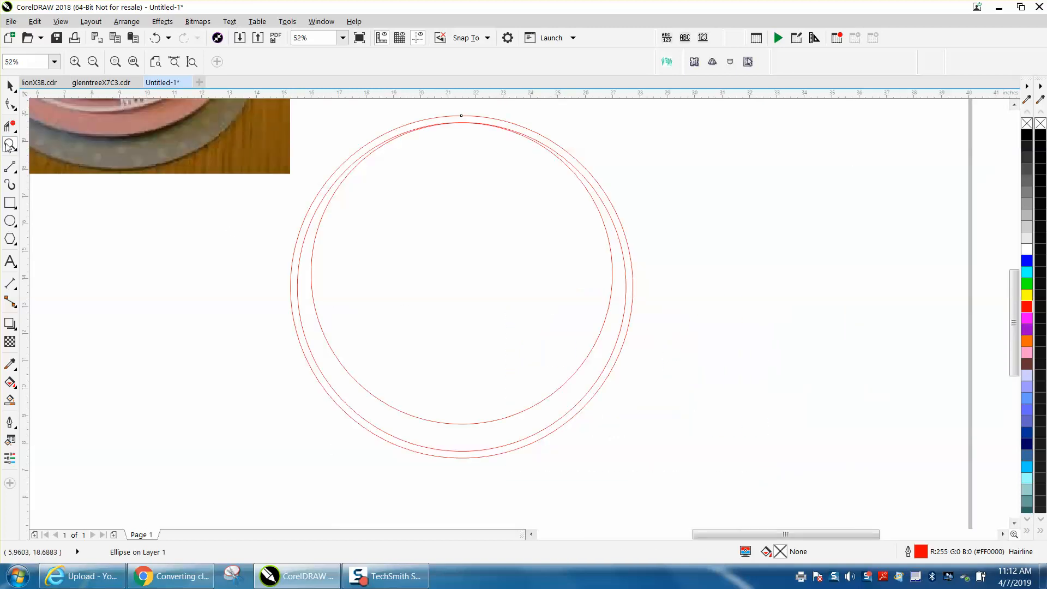
left_click(9, 86)
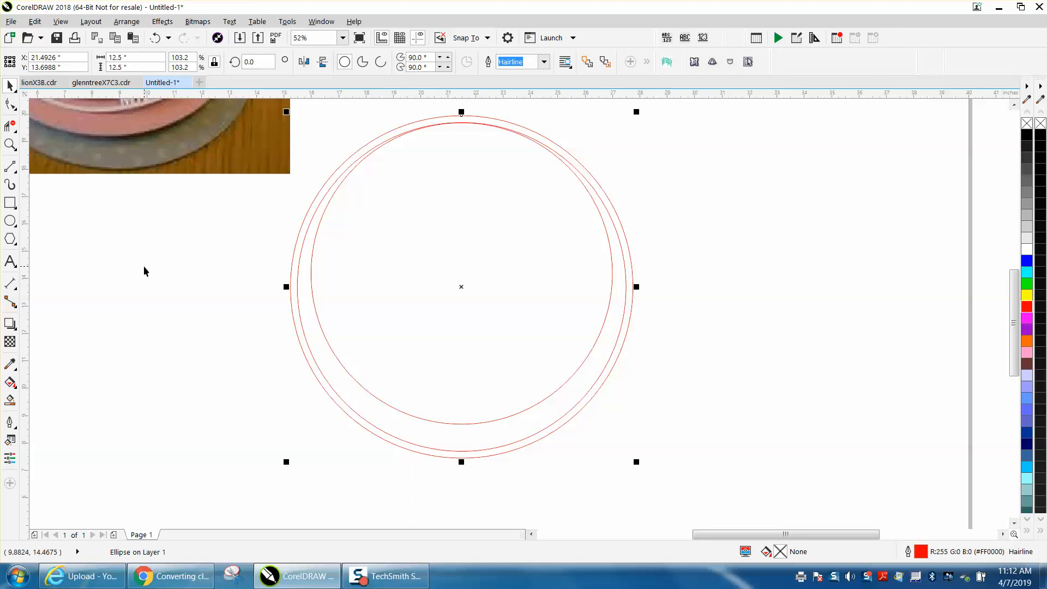
left_click(290, 262)
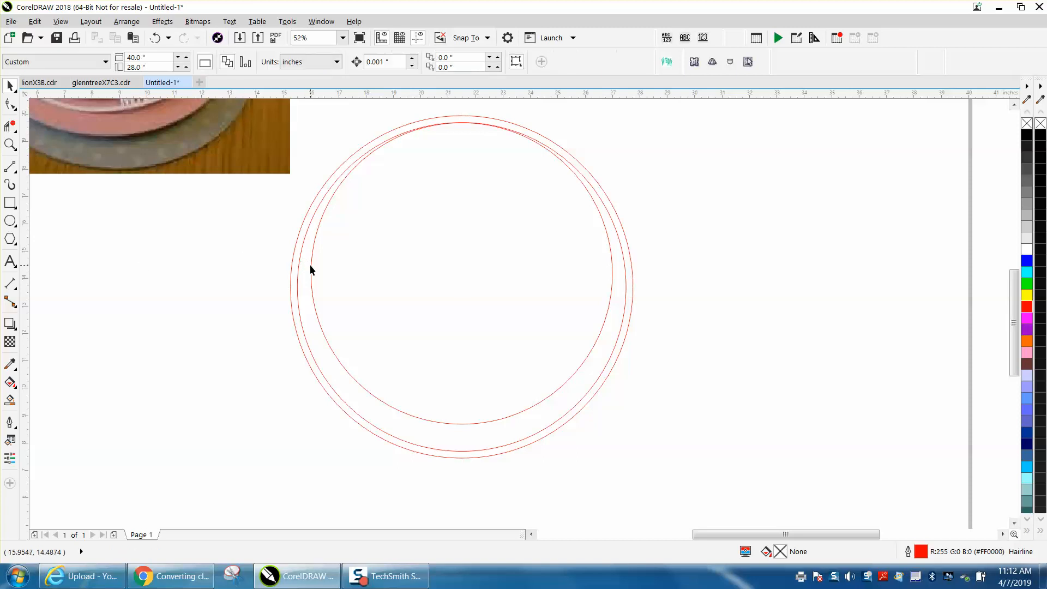
left_click(311, 265)
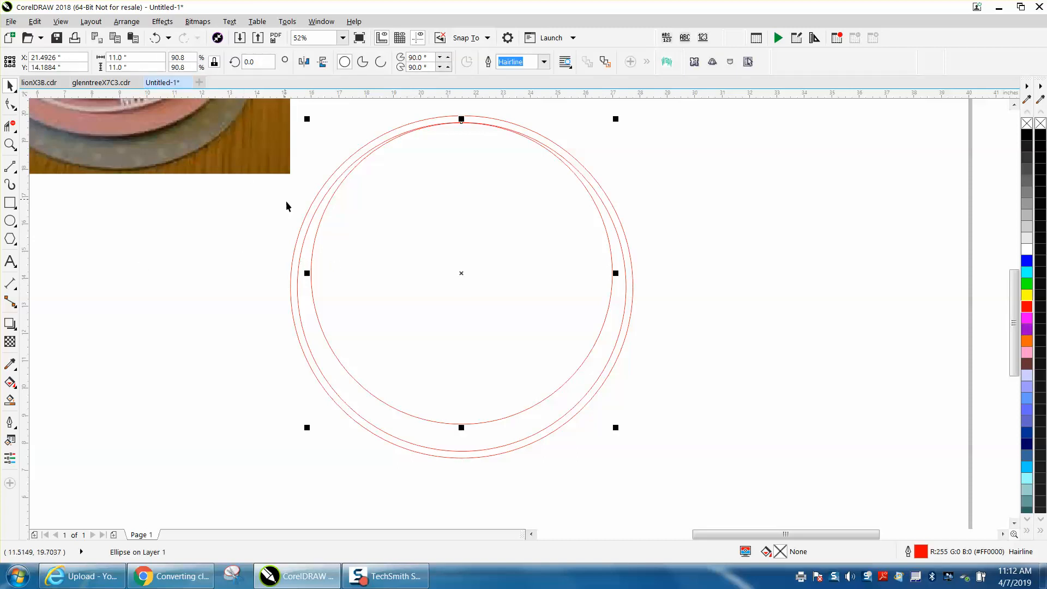
left_click(306, 228)
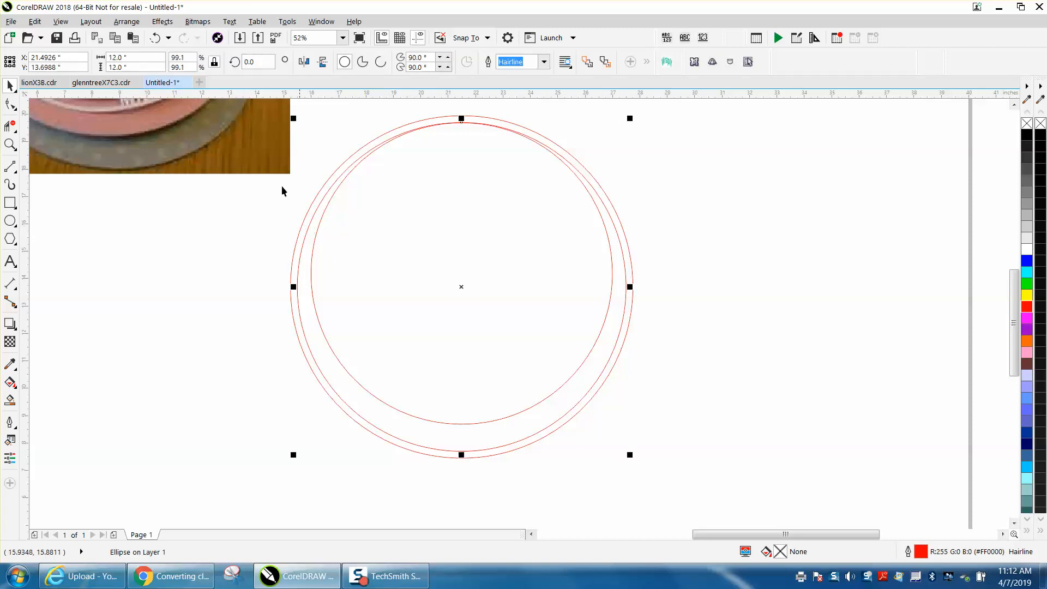
left_click(306, 212)
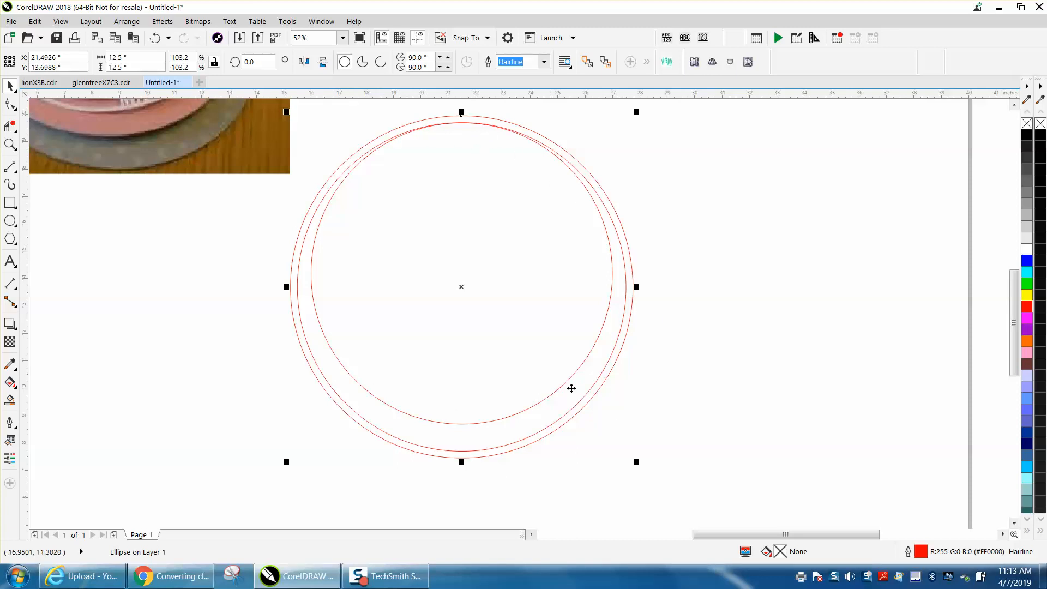
scroll(551, 187, "down", 2)
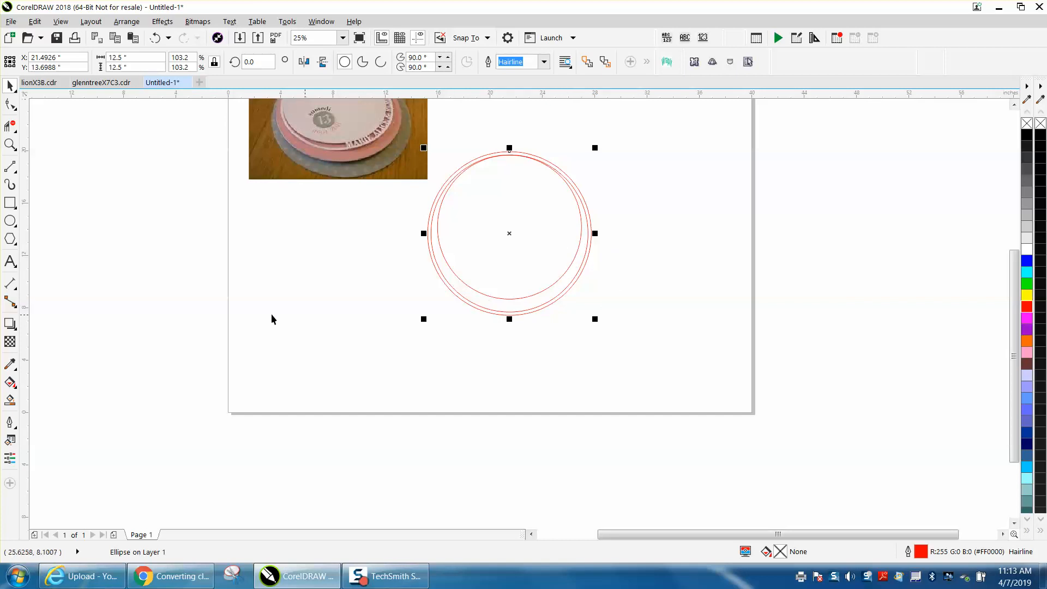
Type the artistic text LOVE HOPE on the canvas below the circles
left_click(10, 144)
left_click_drag(334, 220, 664, 360)
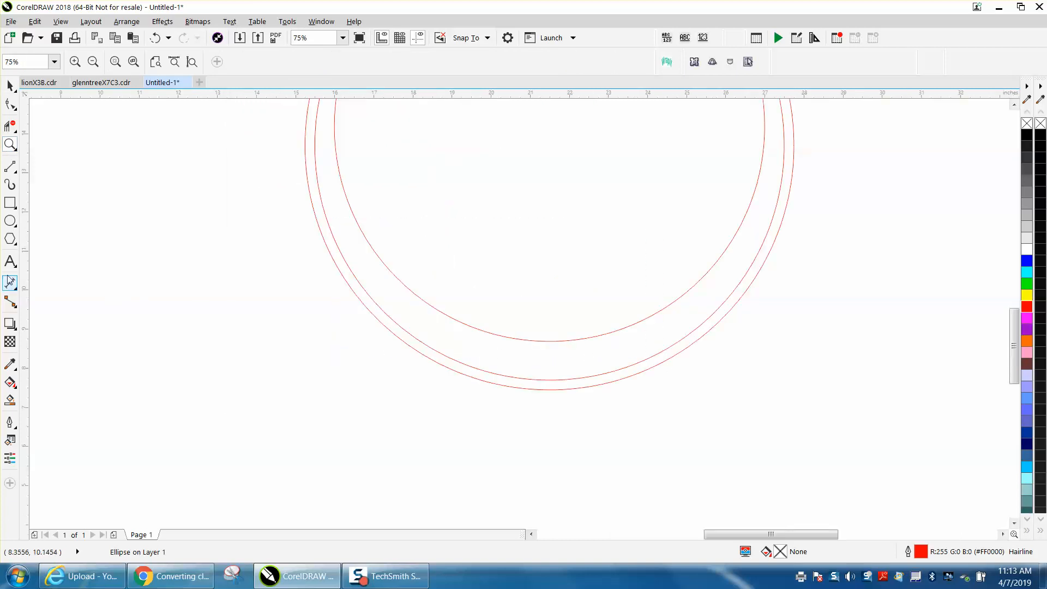
left_click(10, 261)
left_click(166, 331)
type("40VE")
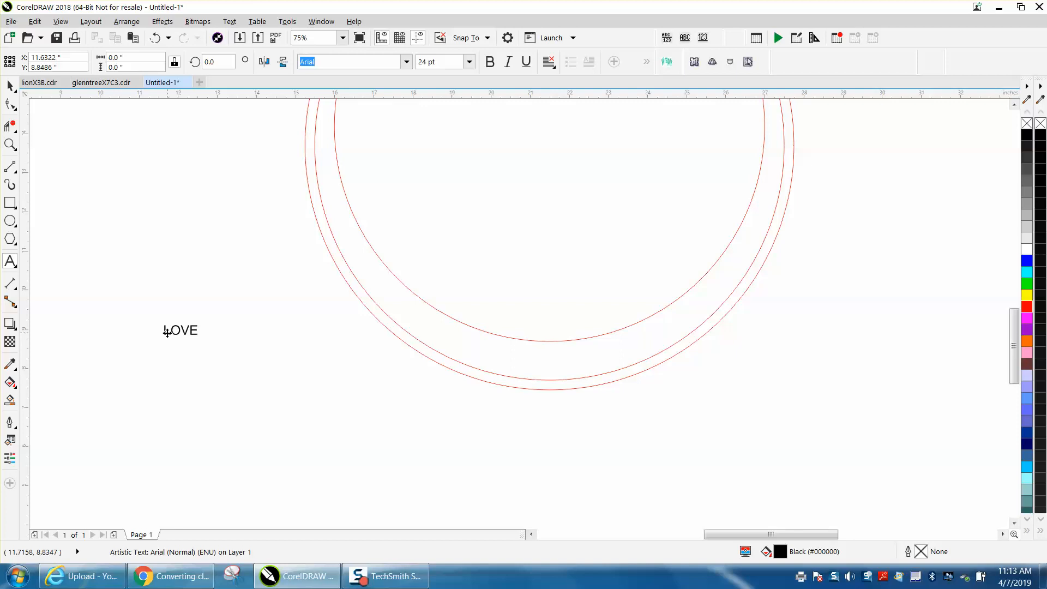
type(" HOPE")
Enlarge the LOVE HOPE text to about 94 pt and position it below the circles
key("ctrl+space")
left_click_drag(243, 342, 409, 402)
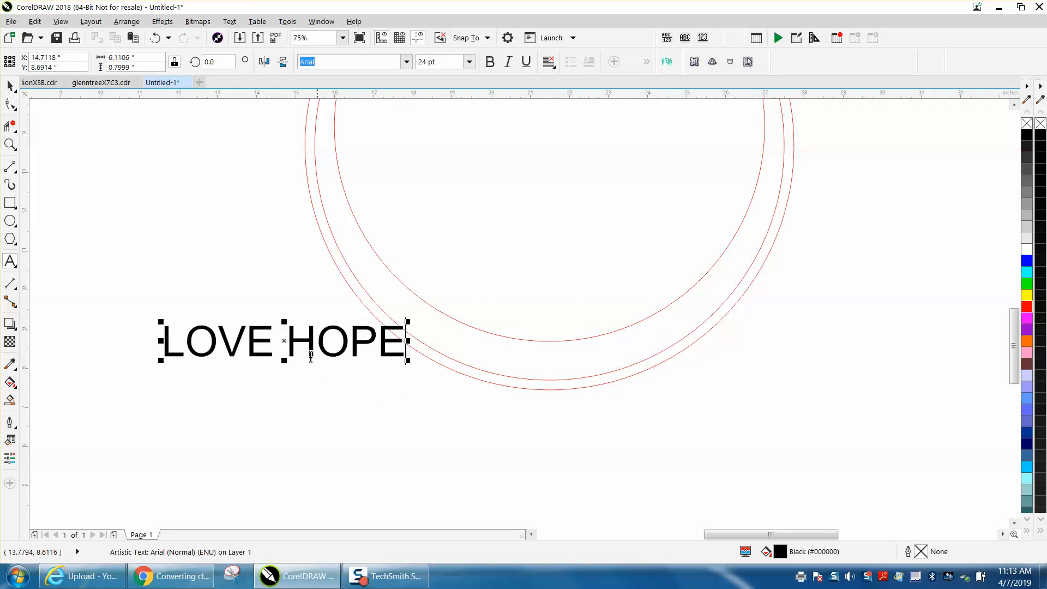
left_click_drag(281, 342, 546, 354)
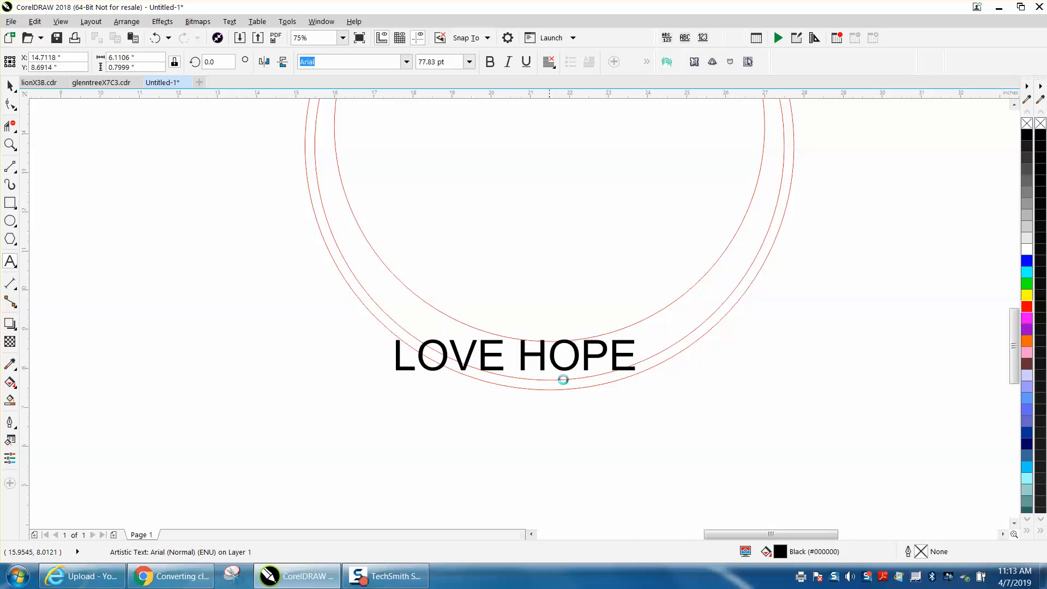
left_click_drag(638, 375, 691, 391)
left_click_drag(543, 357, 487, 429)
scroll(136, 169, "down", 2)
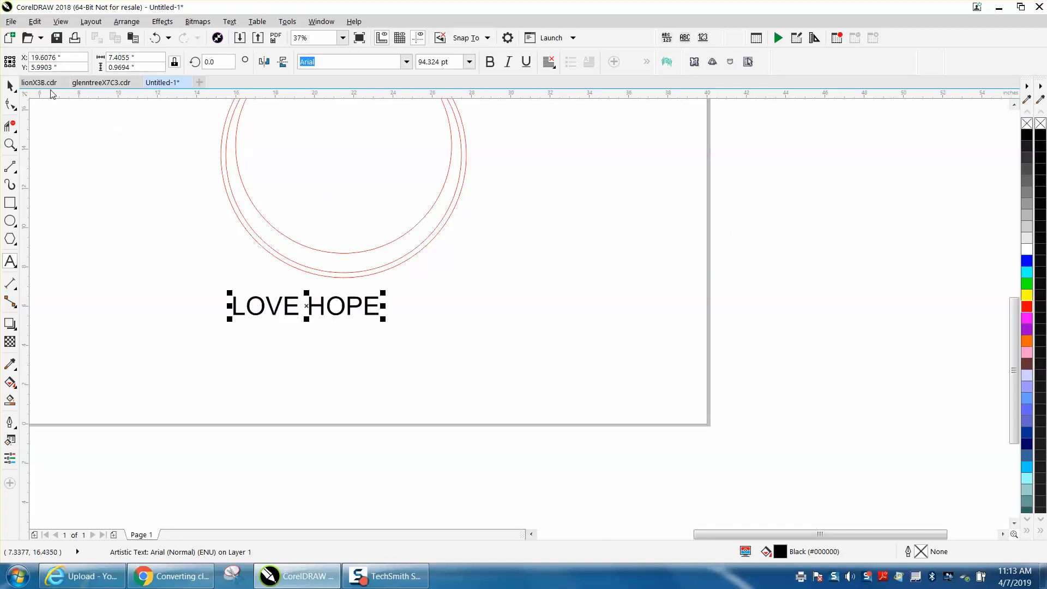
Set the nudge distance to 15 inches and nudge the 12-inch circle 15 inches to the right
left_click(134, 135)
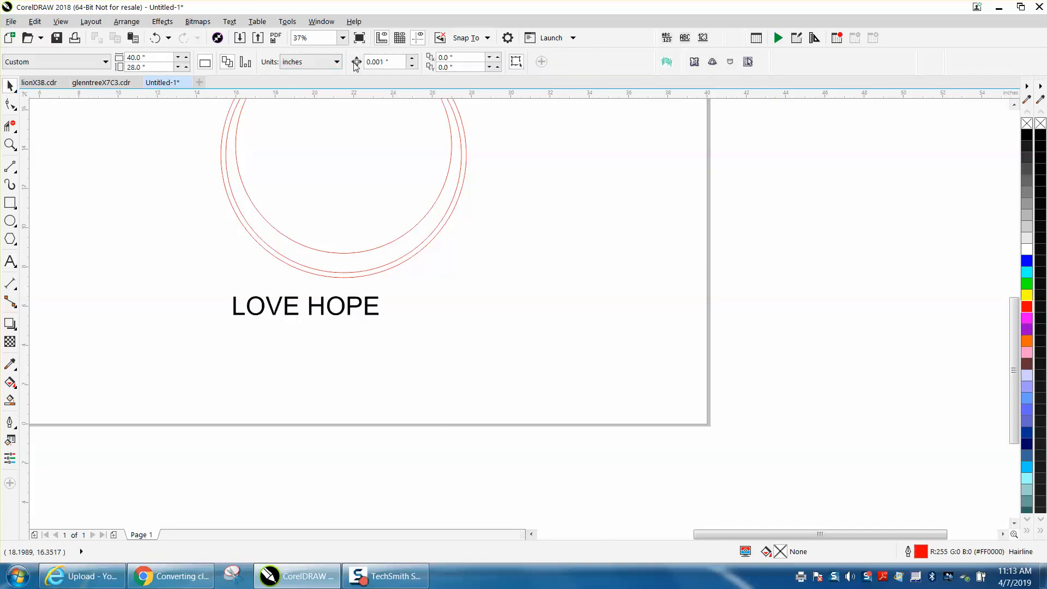
left_click_drag(393, 61, 344, 62)
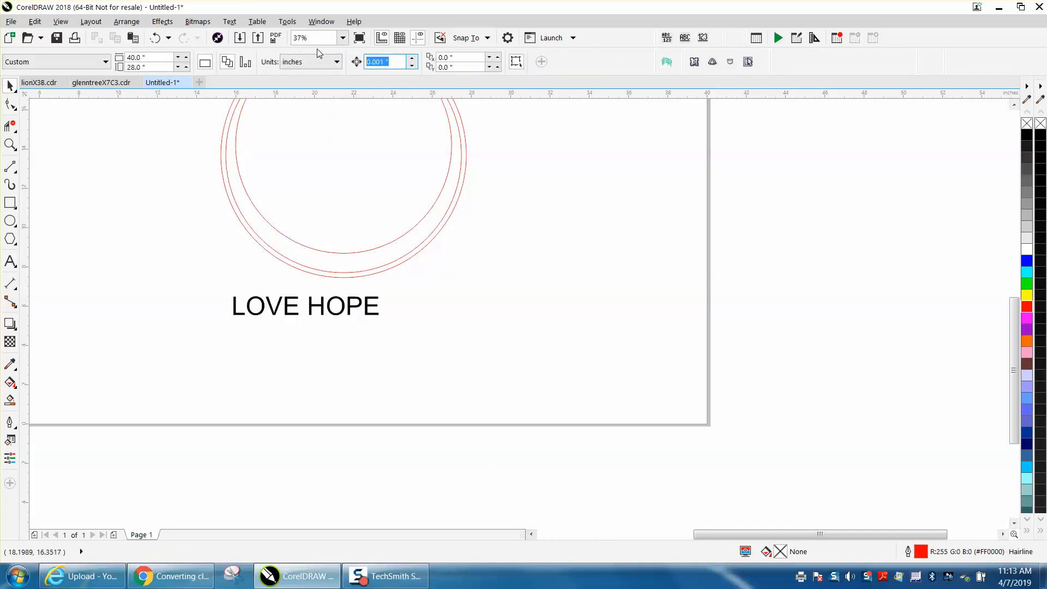
type("15")
left_click(380, 267)
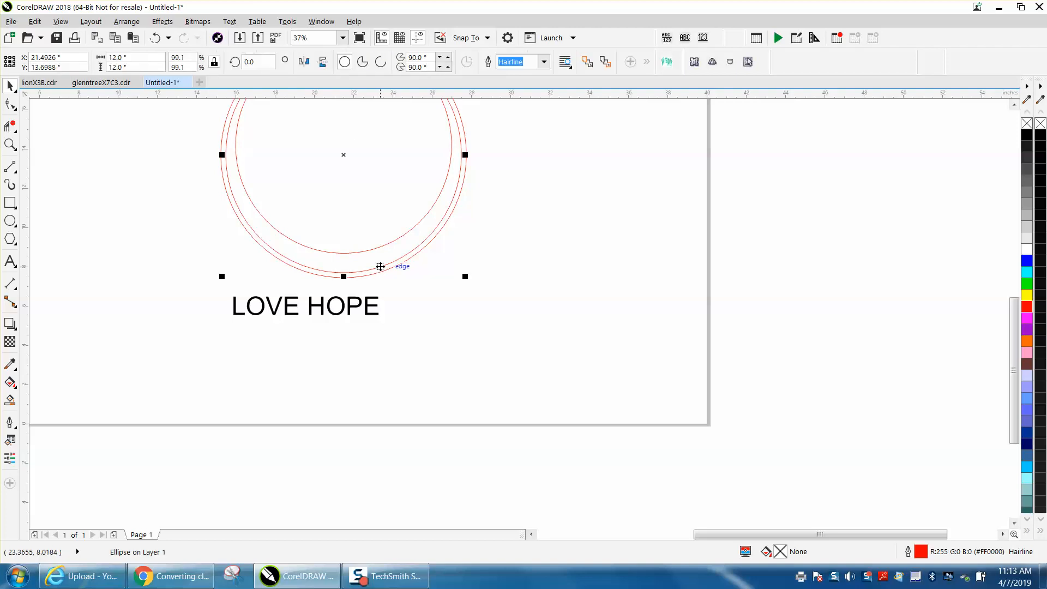
key("Right")
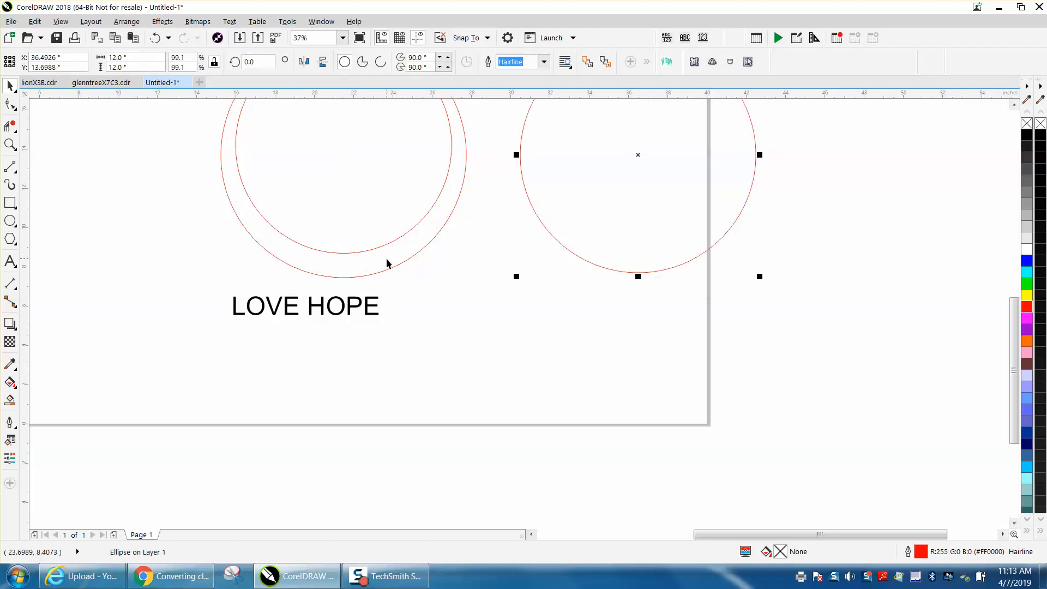
Fit the LOVE HOPE text to the path of the moved circle
left_click_drag(369, 302, 667, 309)
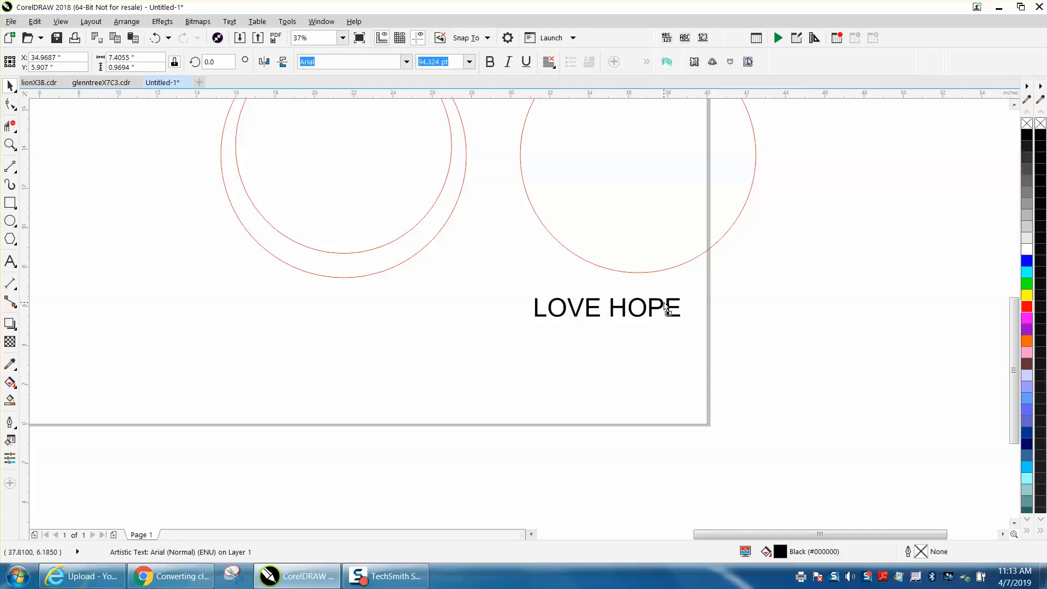
left_click(229, 22)
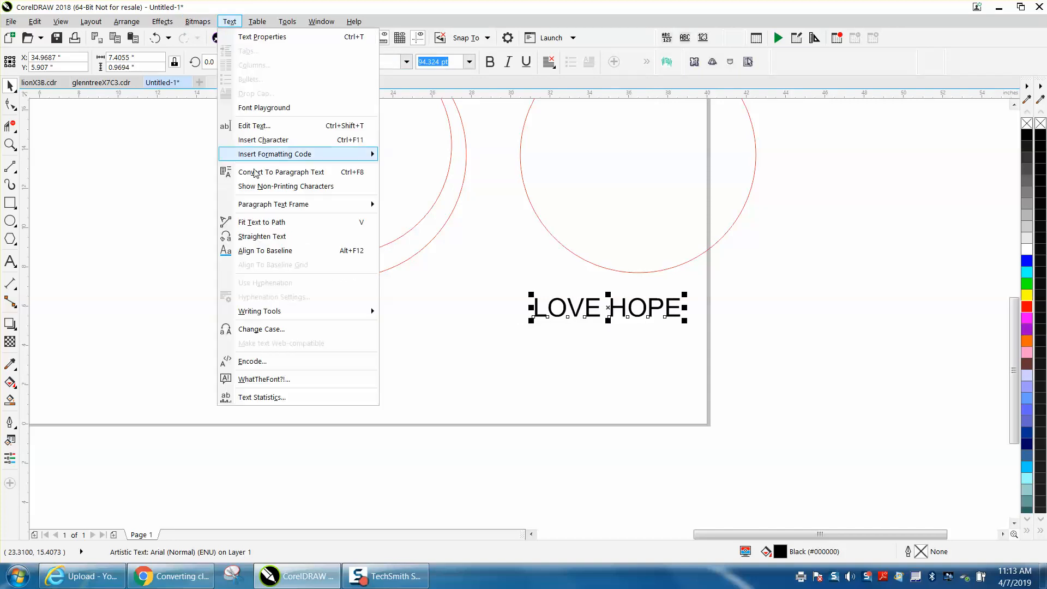
left_click(270, 223)
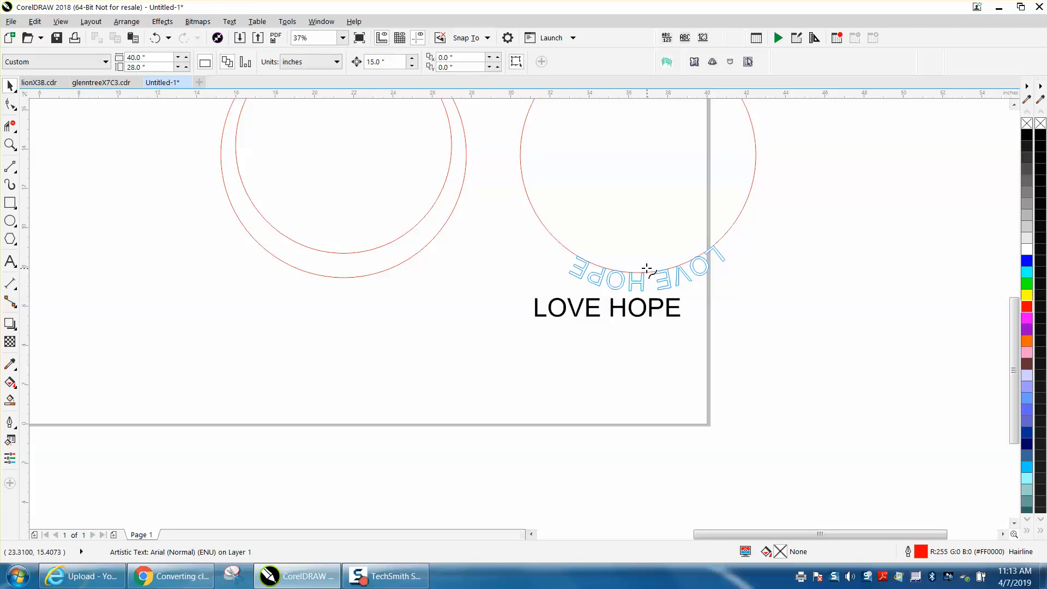
left_click(639, 272)
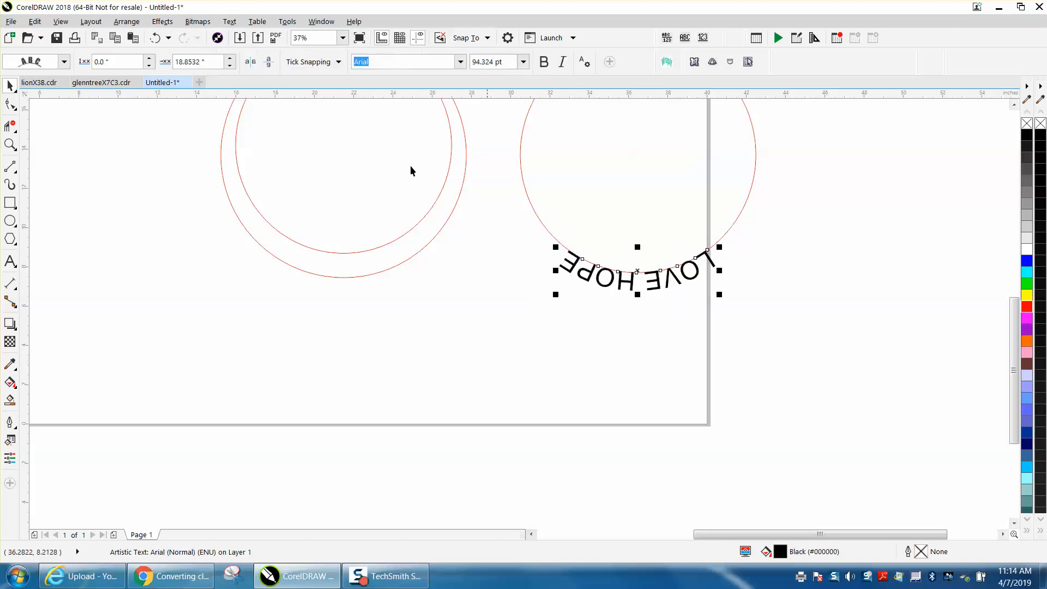
Mirror the text on the path so it reads upright along the inside bottom of the circle
left_click(269, 63)
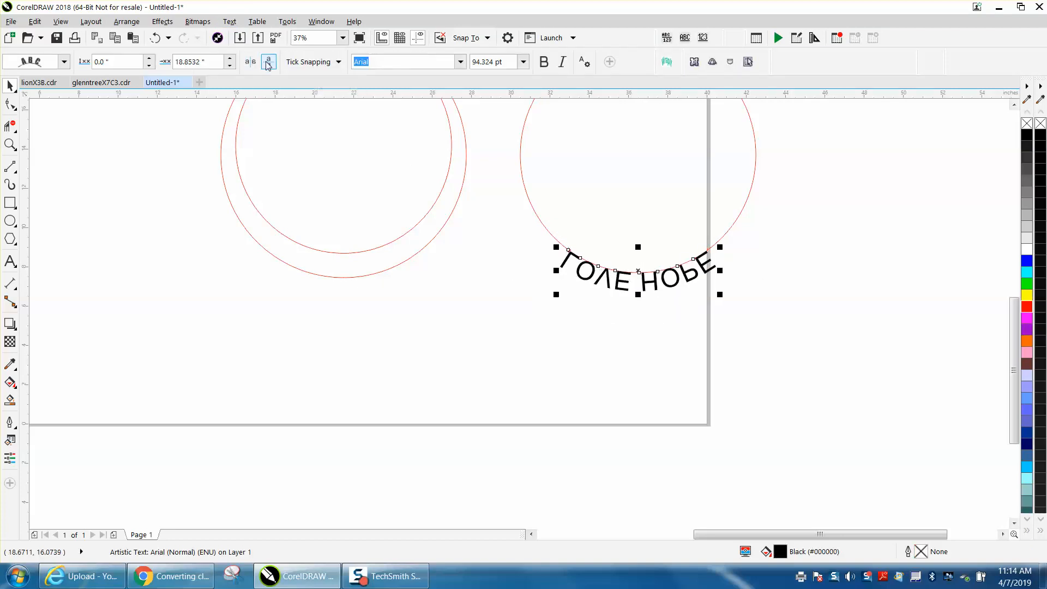
left_click(268, 62)
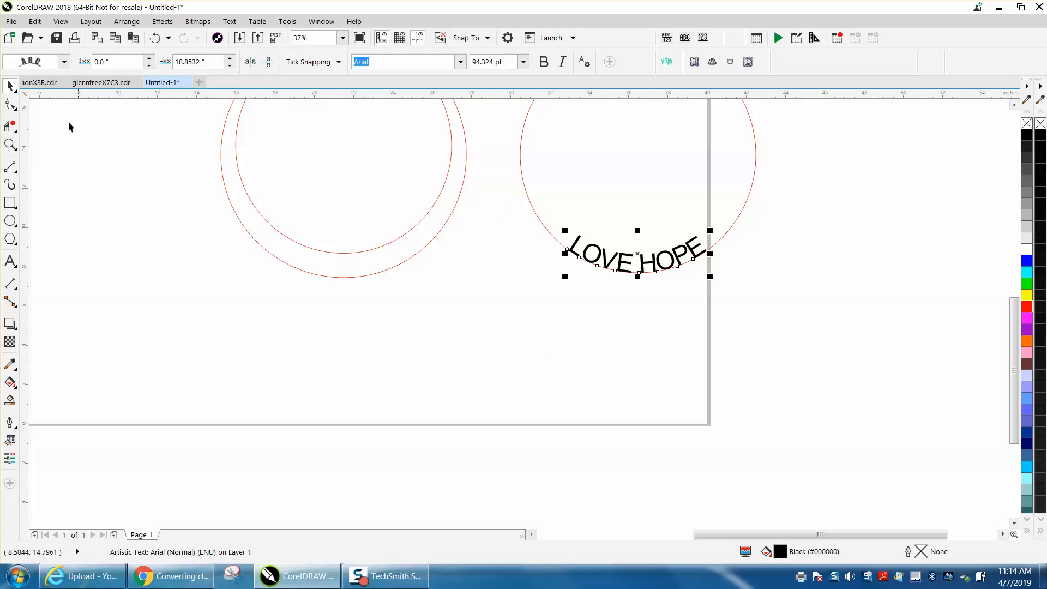
Remove the text's fill and give it a red outline
left_click(1027, 123)
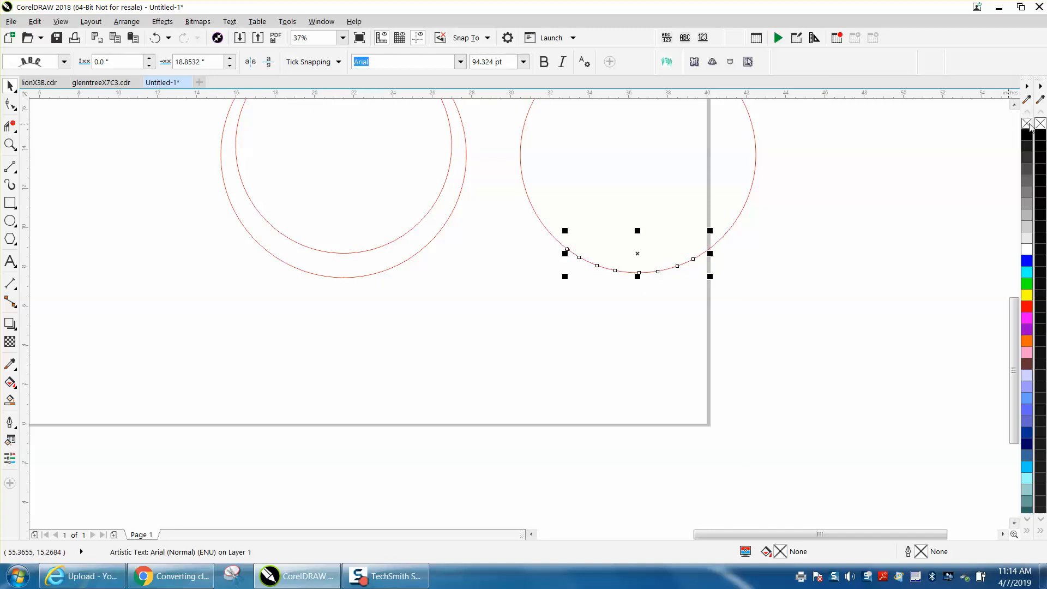
right_click(1028, 307)
scroll(792, 294, "down", 2)
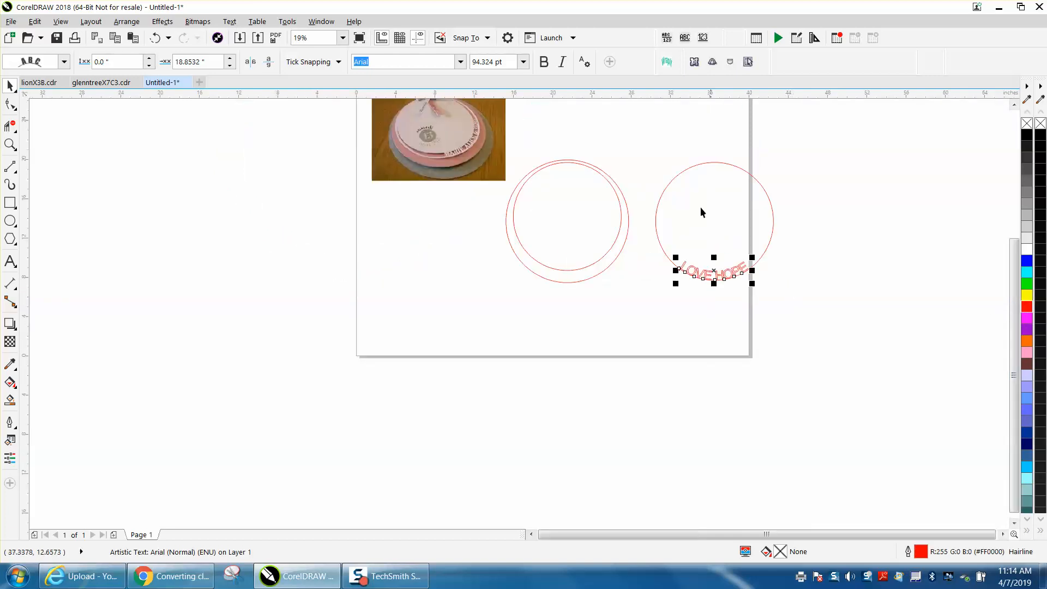
Select the circle with its path text and nudge it back onto the other circles
left_click_drag(639, 153, 855, 299)
key("Left")
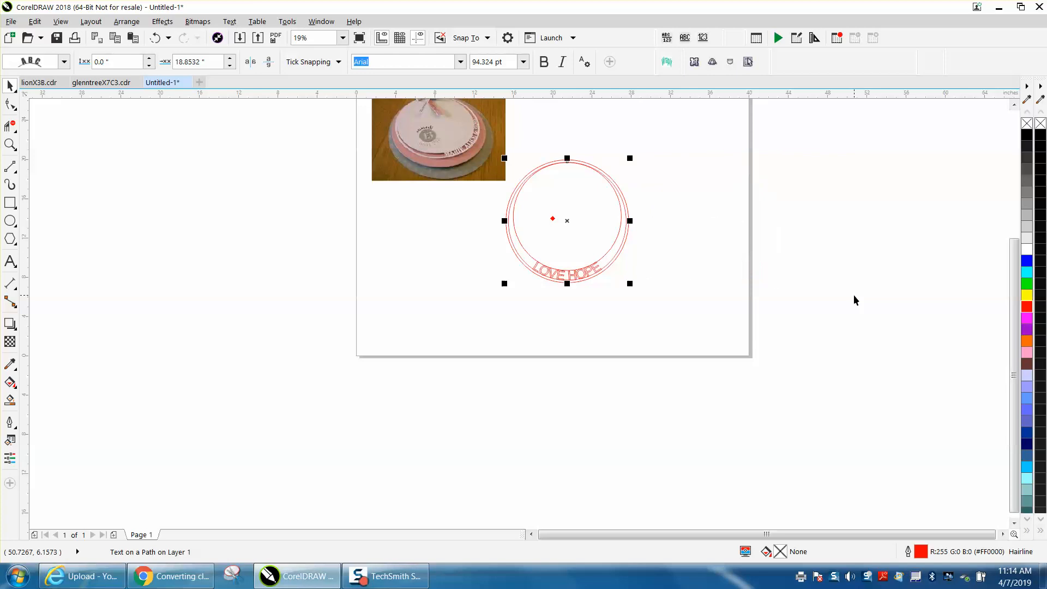
Resize the inner circle to 11.2 inches so it sits closer to the letters
left_click(11, 144)
left_click_drag(502, 227, 723, 336)
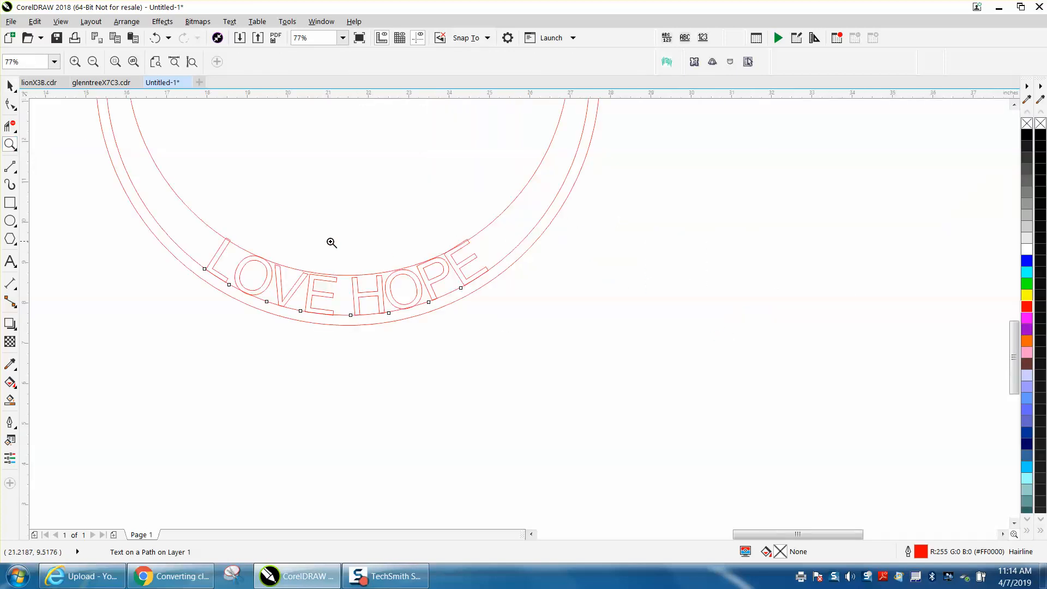
left_click_drag(283, 252, 536, 328)
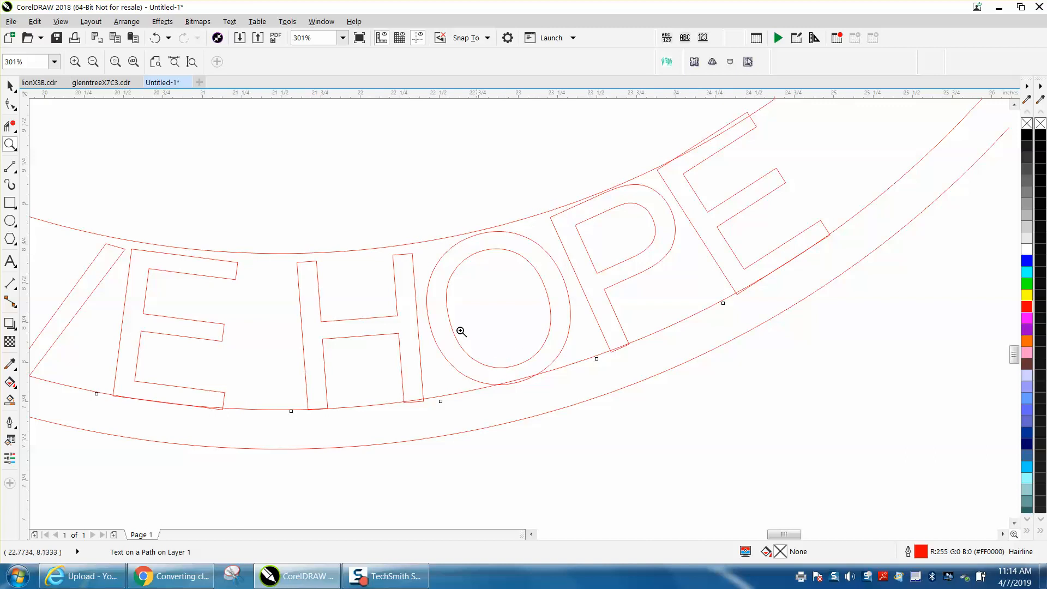
scroll(453, 252, "down", 5)
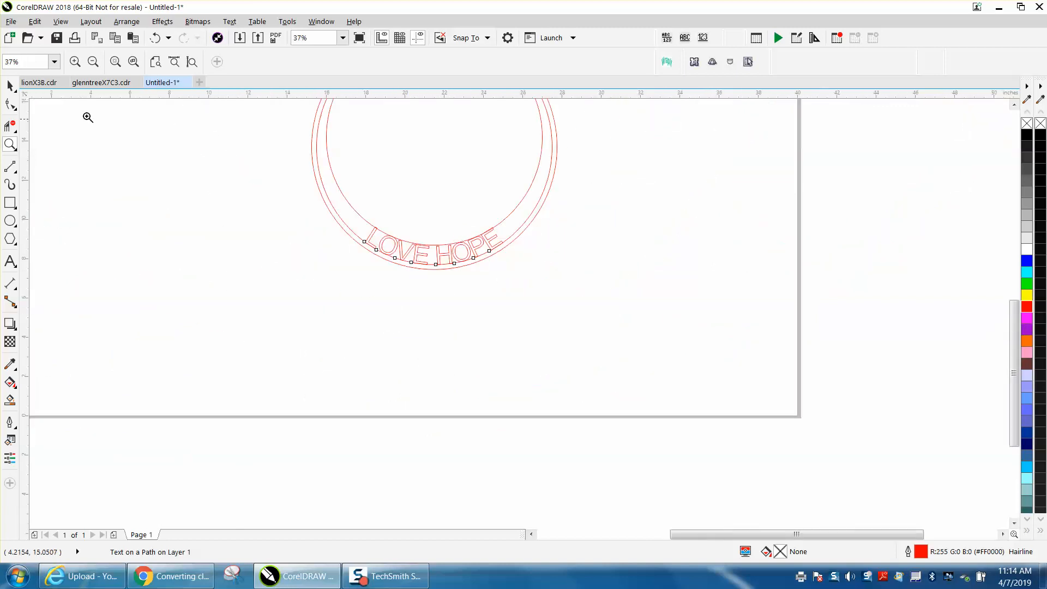
left_click(10, 86)
left_click(119, 159)
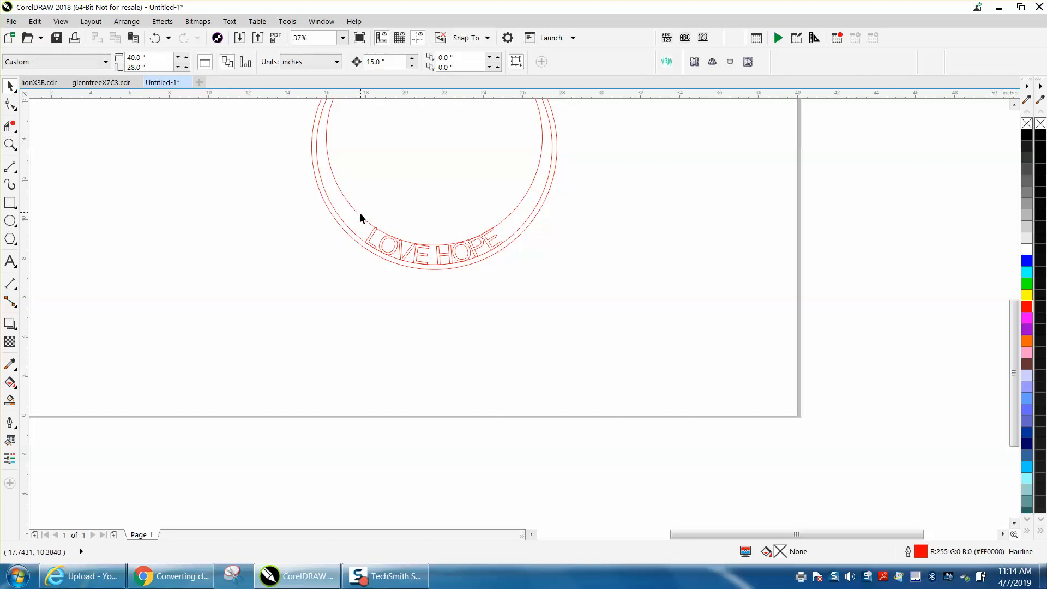
left_click(360, 215)
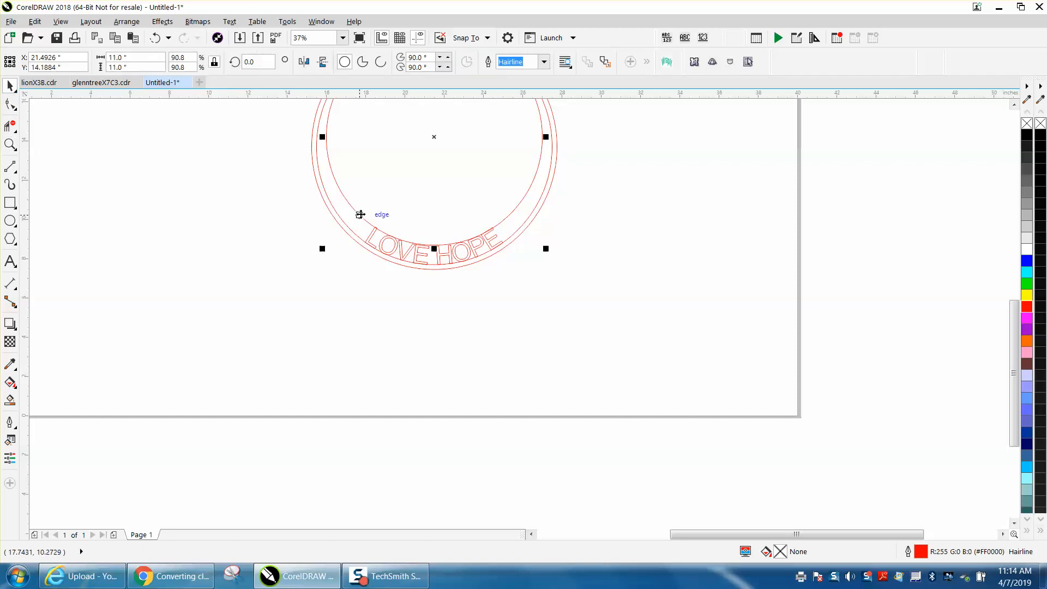
double_click(142, 58)
type("11")
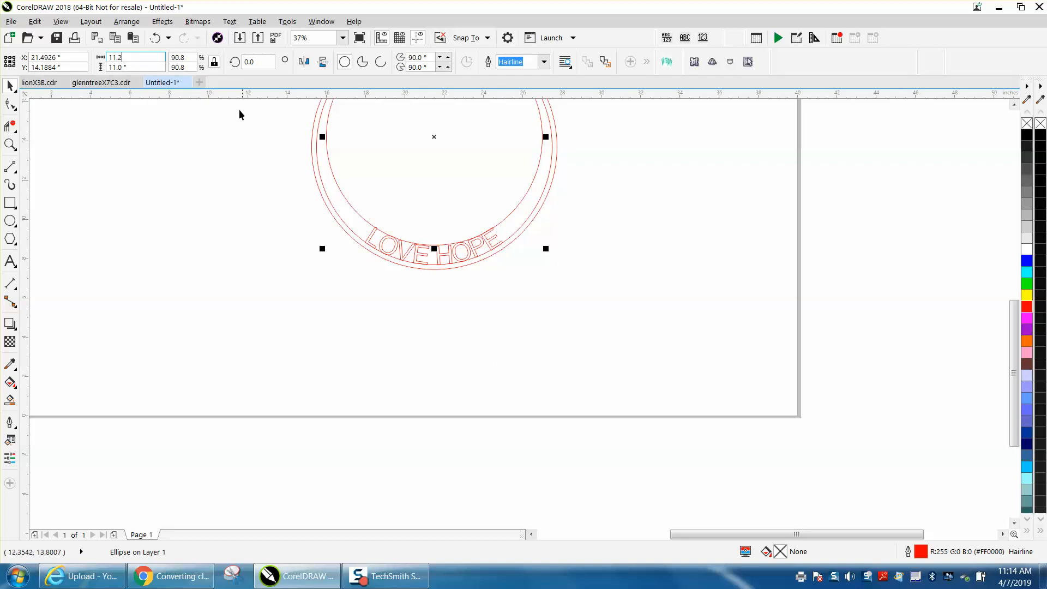
key("Return")
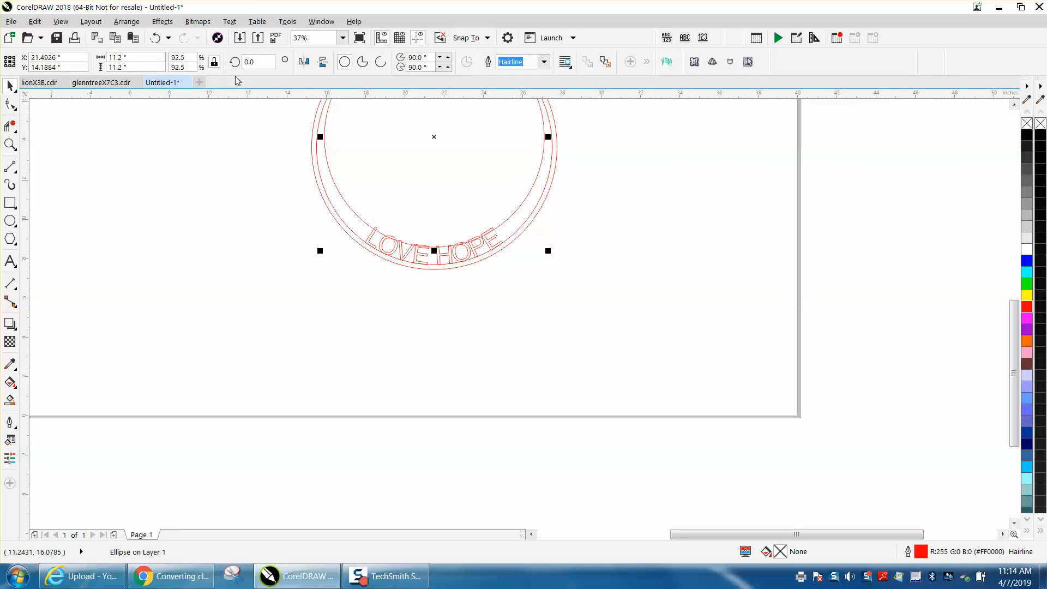
Shrink the inner circle slightly to about 11.16 inches so it touches the tops of the letters
left_click(10, 144)
left_click_drag(342, 218, 586, 301)
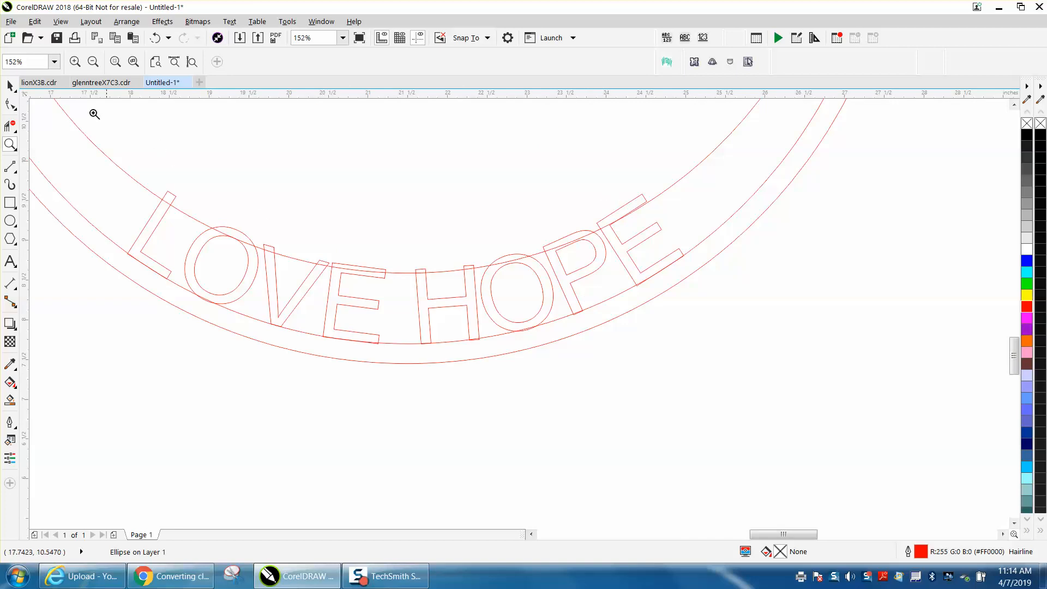
key("space")
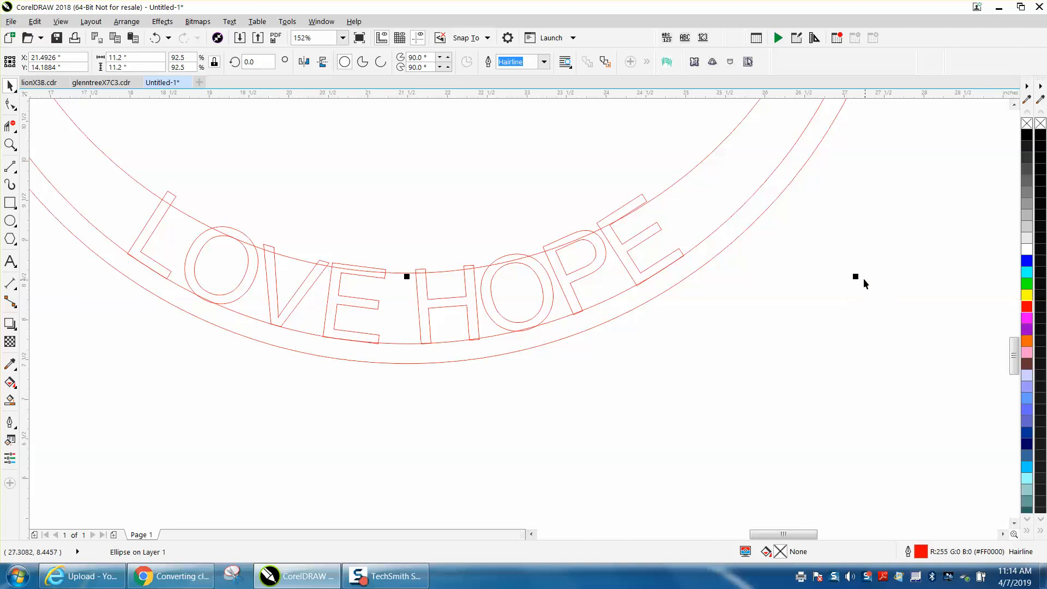
left_click_drag(855, 276, 853, 272)
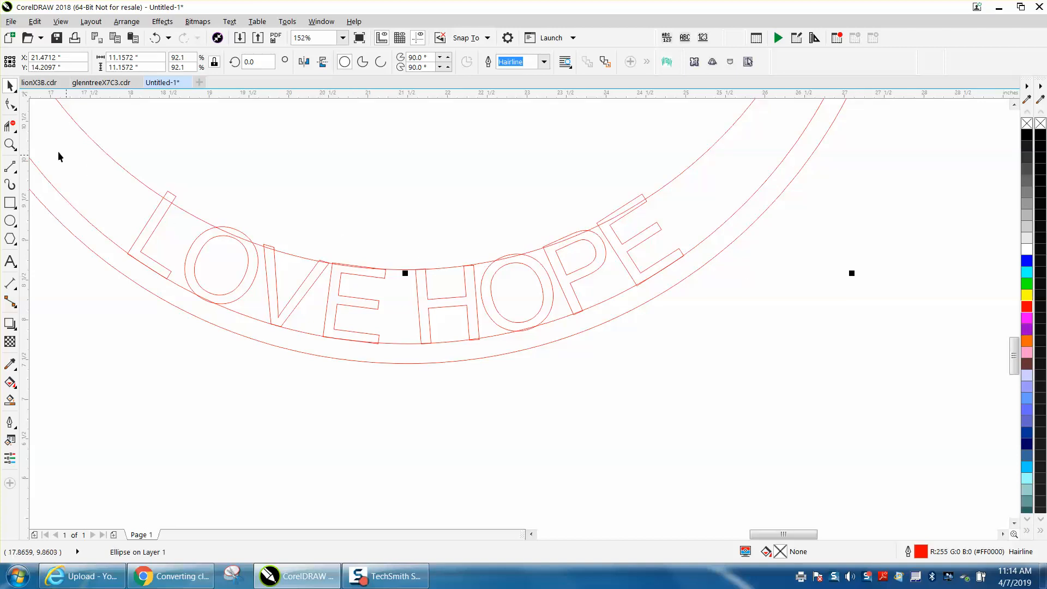
Zoom in along the lettering to inspect where the letters meet the inner and outer circles
left_click(9, 144)
left_click_drag(250, 210, 470, 304)
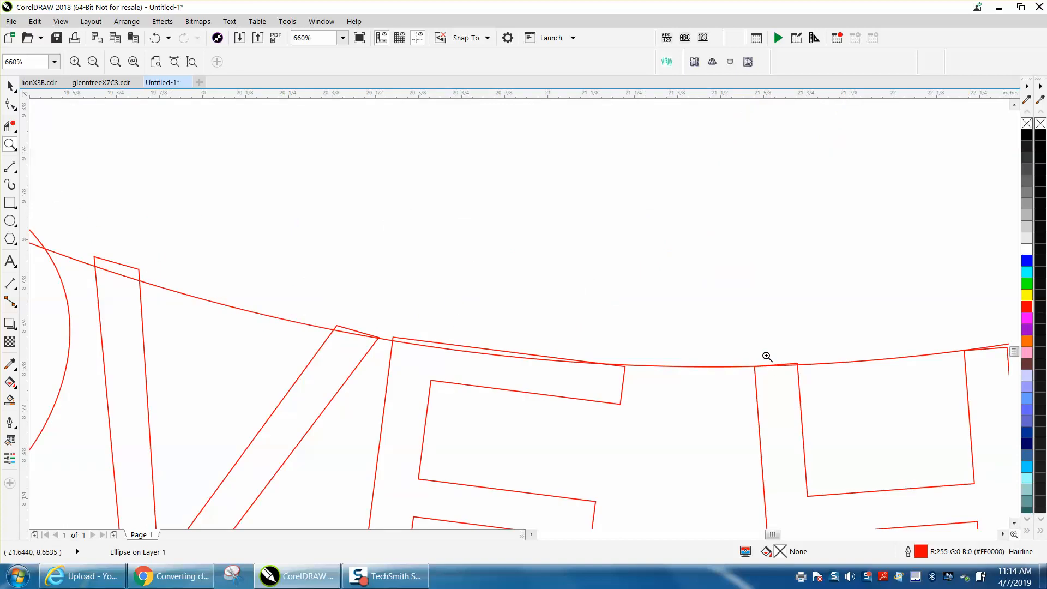
scroll(692, 288, "down", 2)
scroll(748, 274, "down", 2)
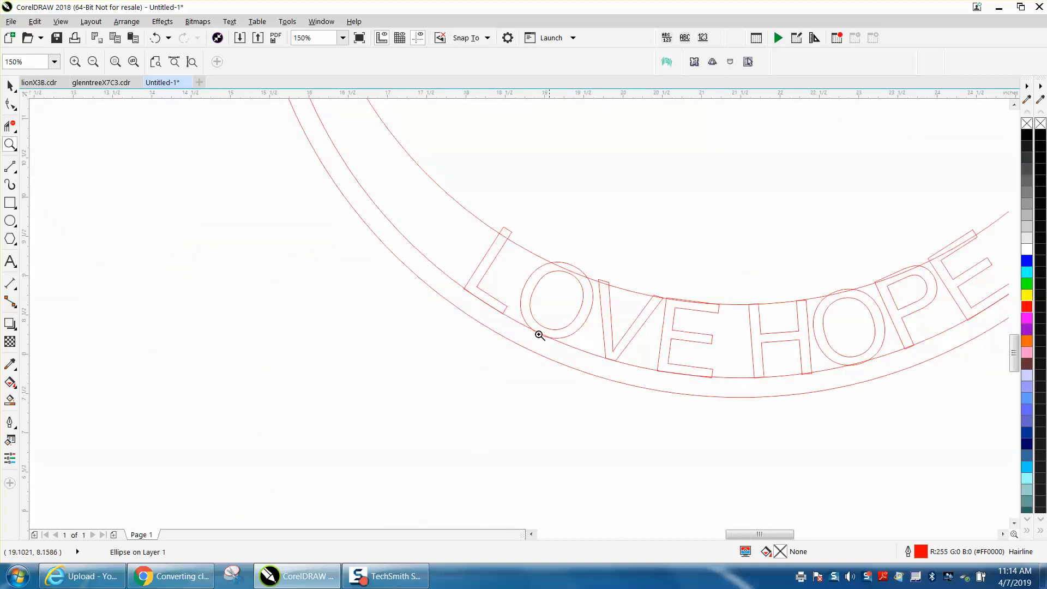
left_click_drag(505, 307, 753, 403)
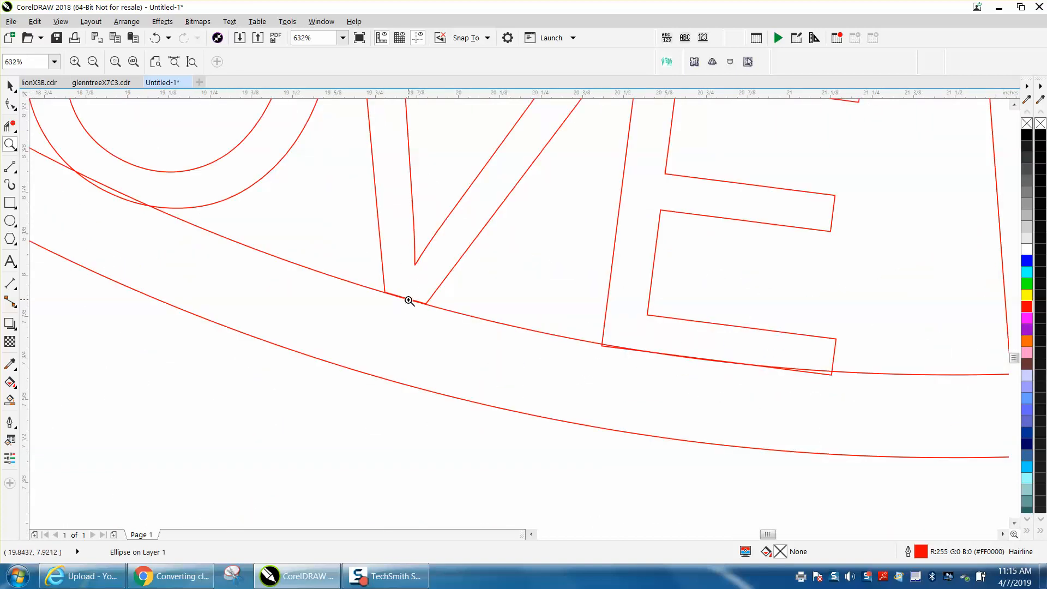
scroll(425, 299, "down", 6)
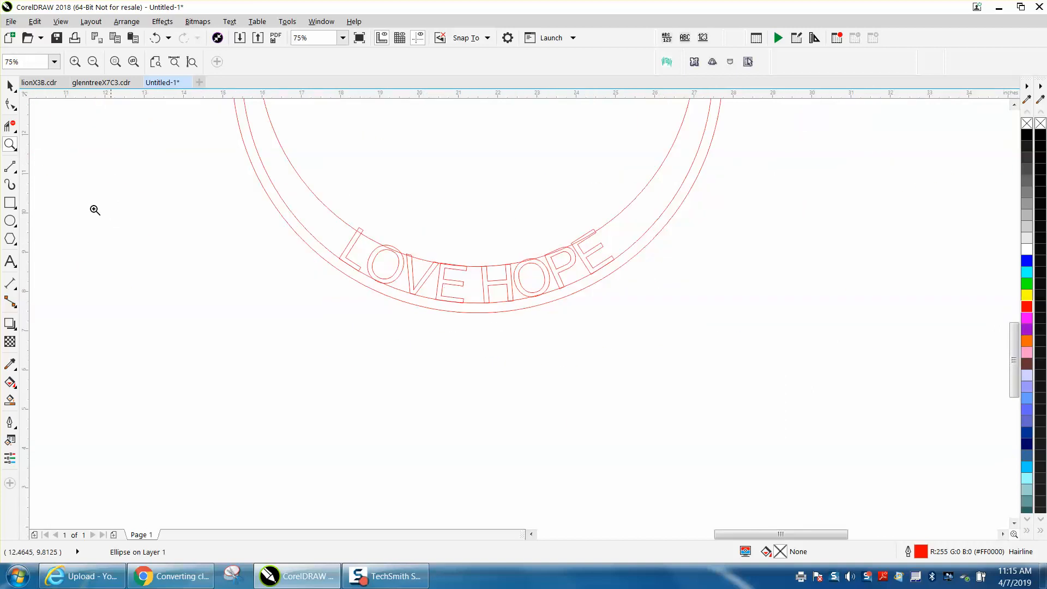
left_click_drag(277, 189, 776, 352)
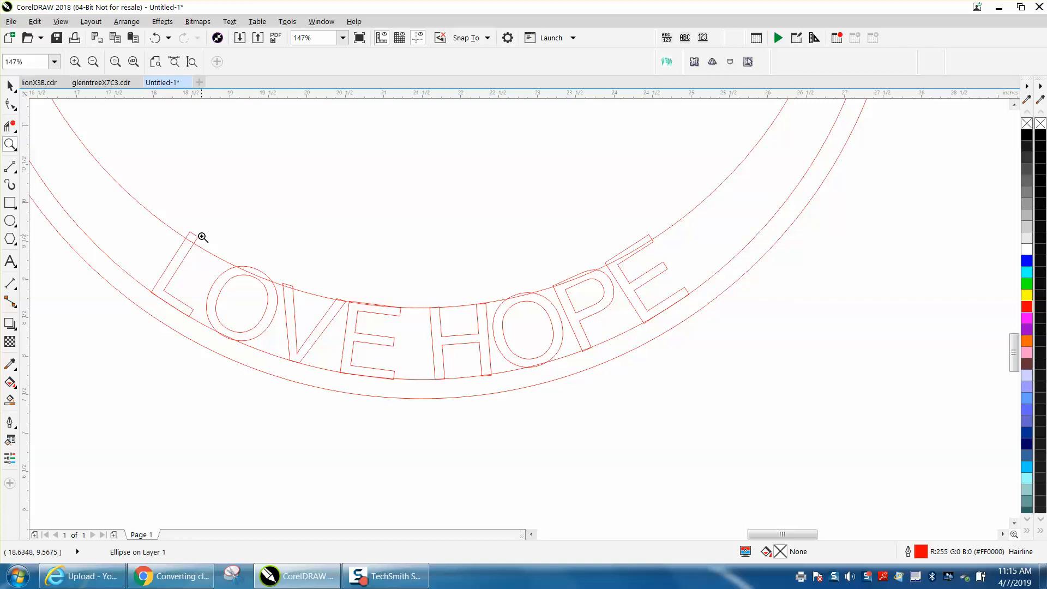
Break the LOVE HOPE text apart from its circular path
left_click(9, 126)
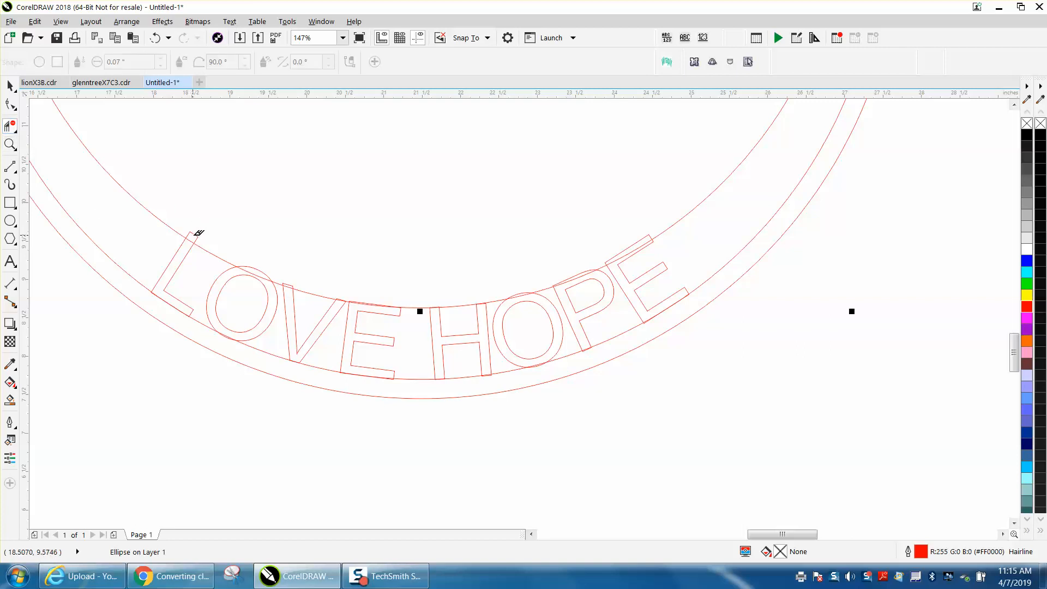
left_click(10, 86)
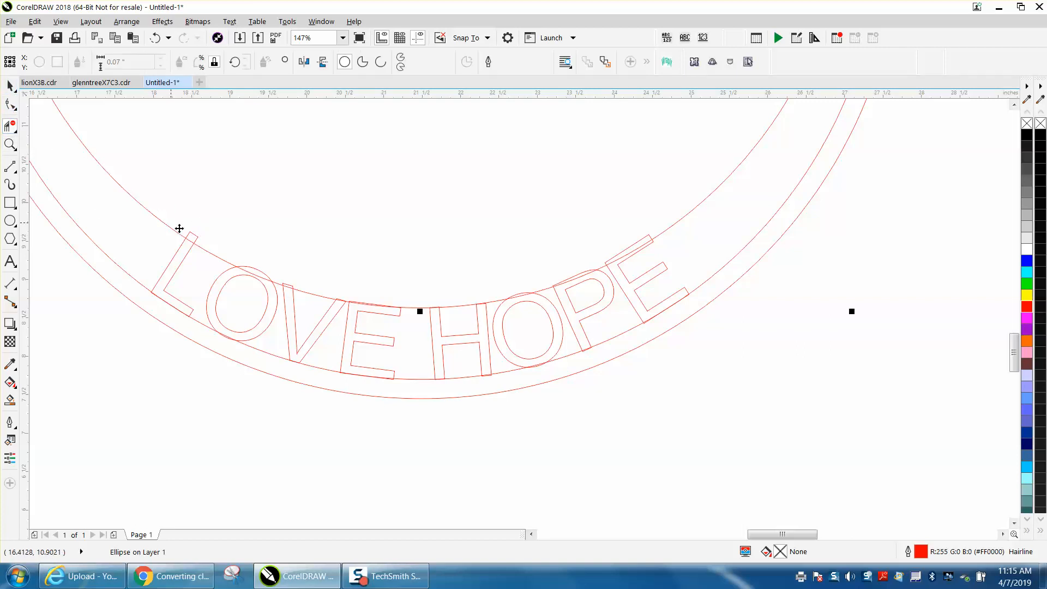
left_click(124, 344)
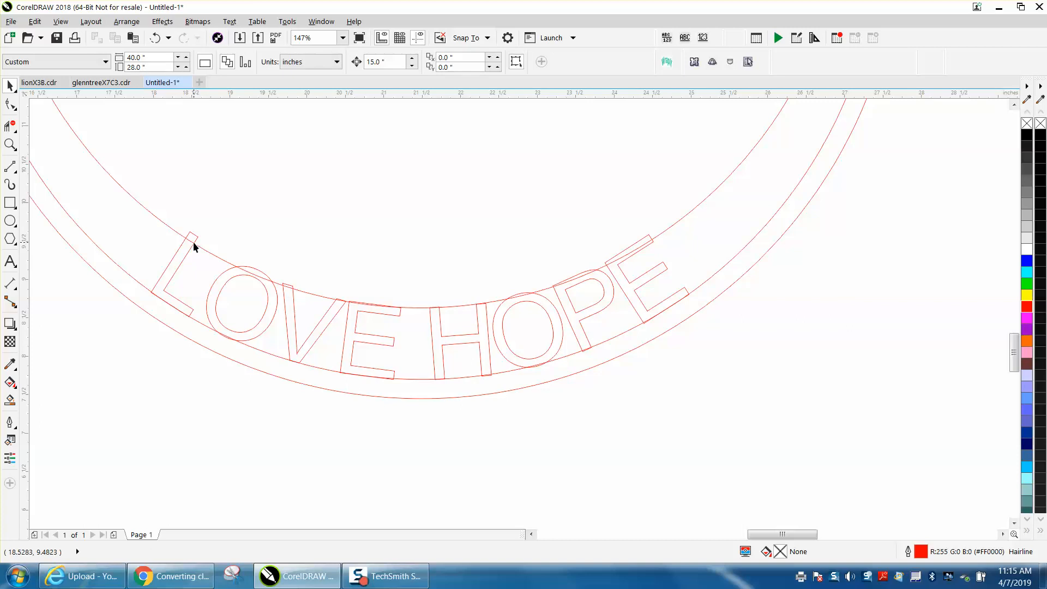
left_click(193, 244)
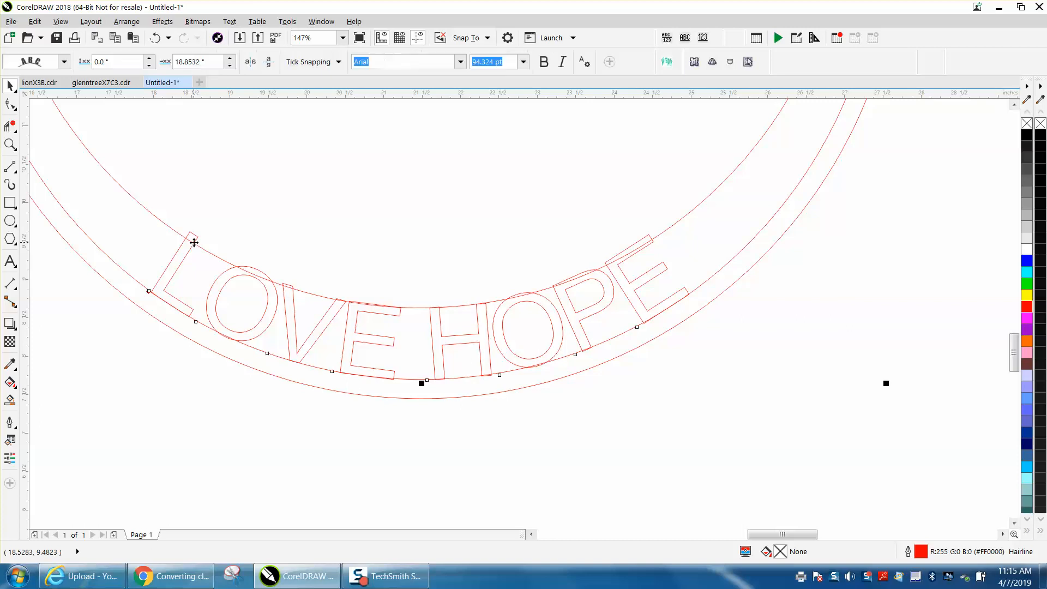
left_click(131, 22)
left_click(170, 244)
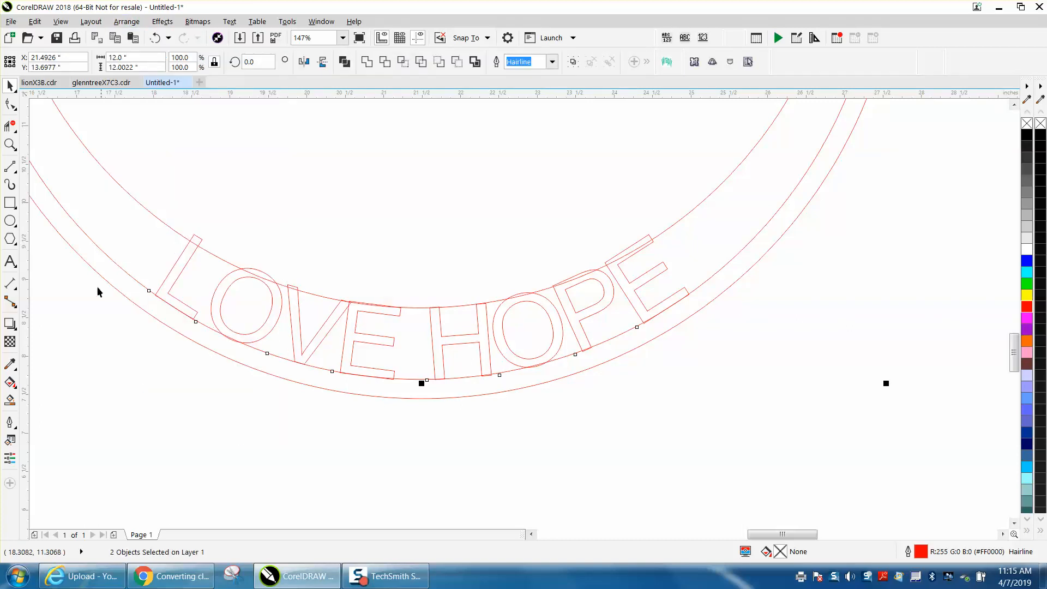
Select the LOVE HOPE text and convert it to curves
left_click(164, 297)
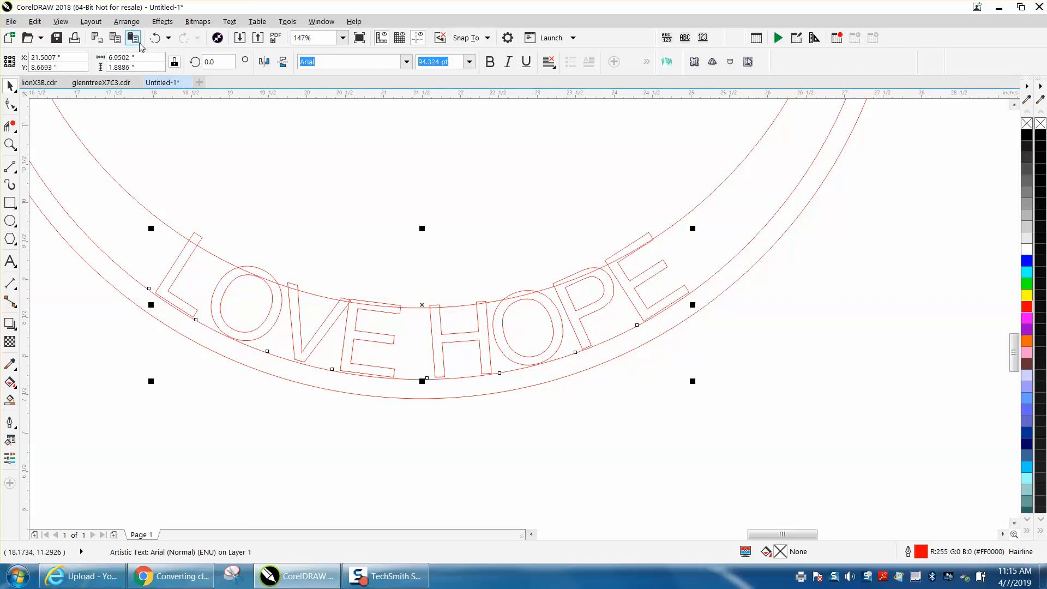
left_click(127, 21)
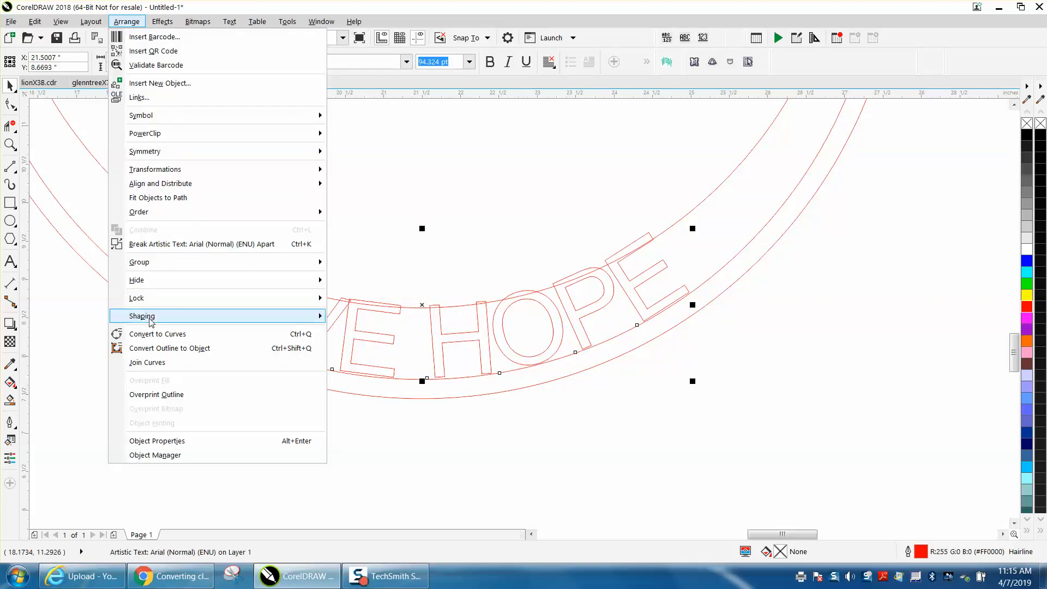
left_click(160, 334)
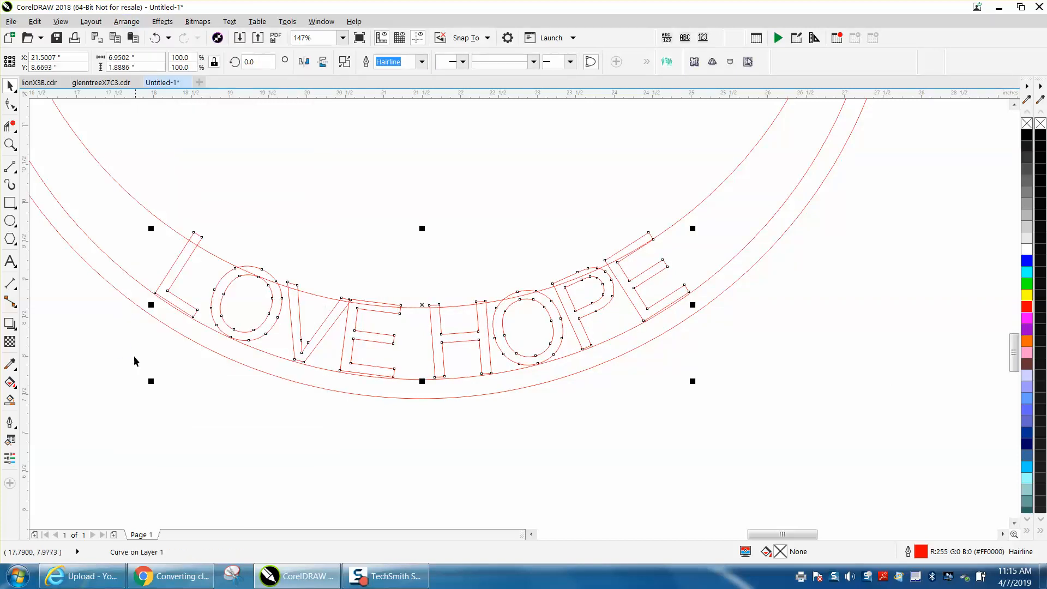
Set the document nudge distance to 0.001 inches
left_click(10, 144)
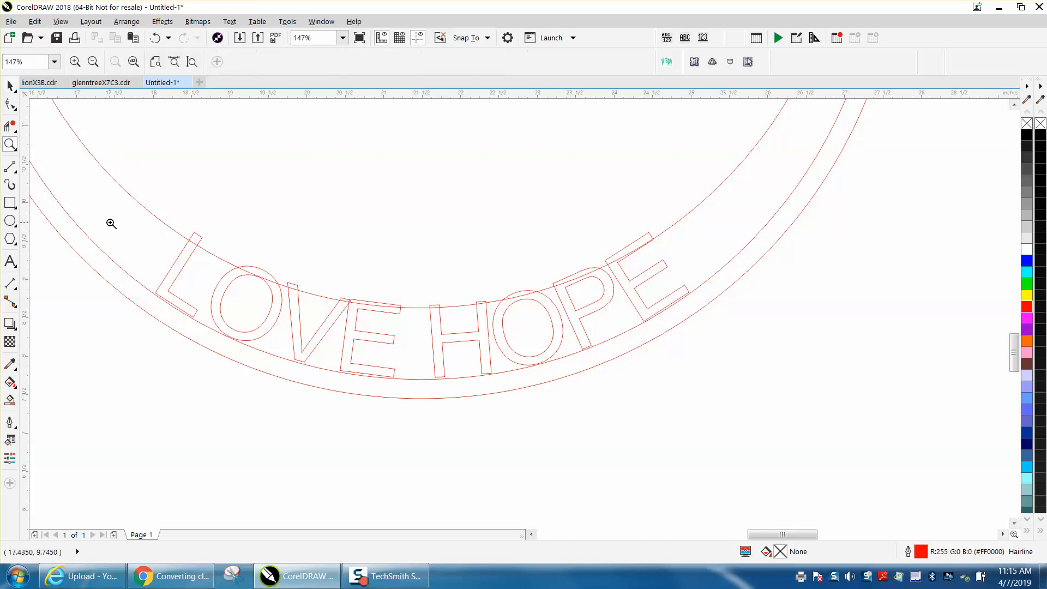
left_click(10, 86)
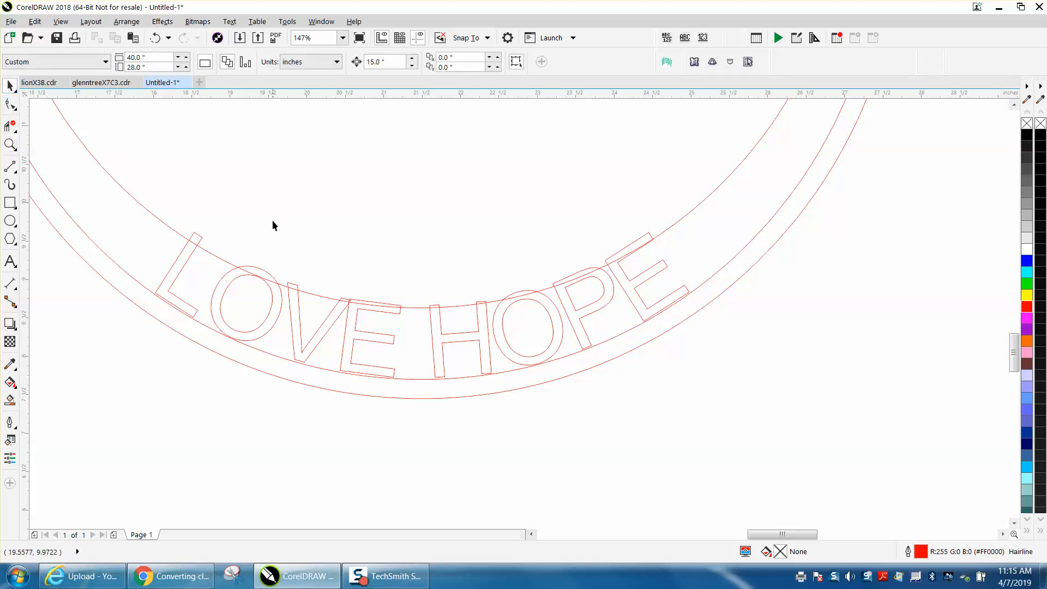
left_click(294, 286)
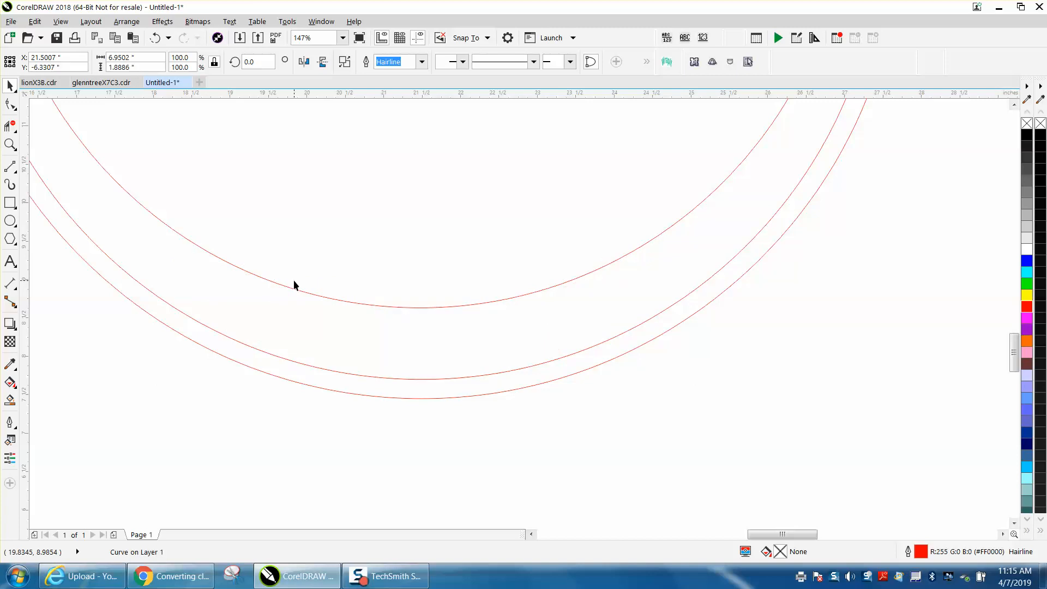
left_click(653, 292)
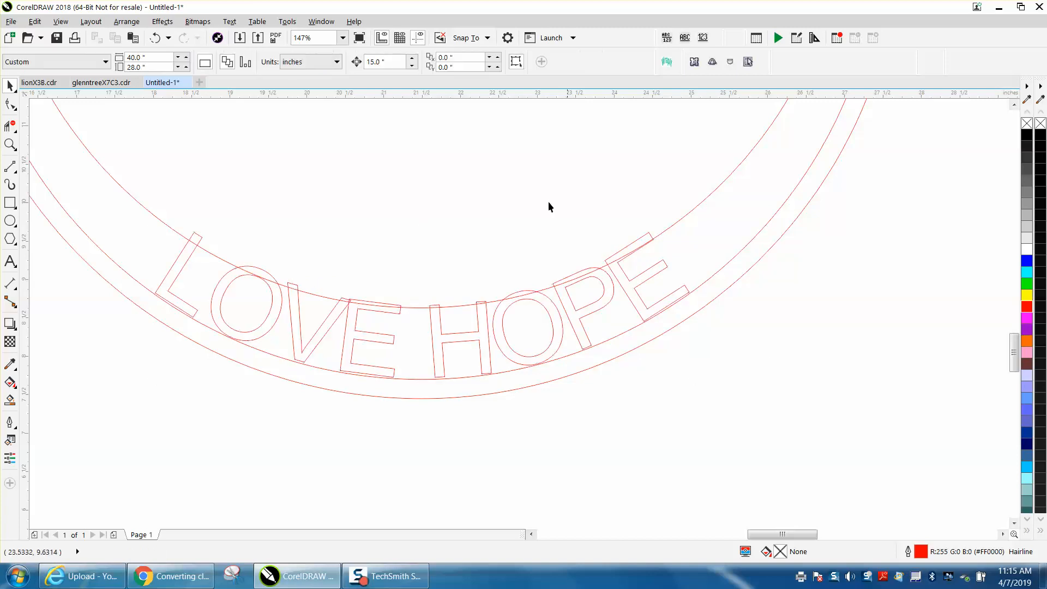
left_click(390, 57)
type(".001")
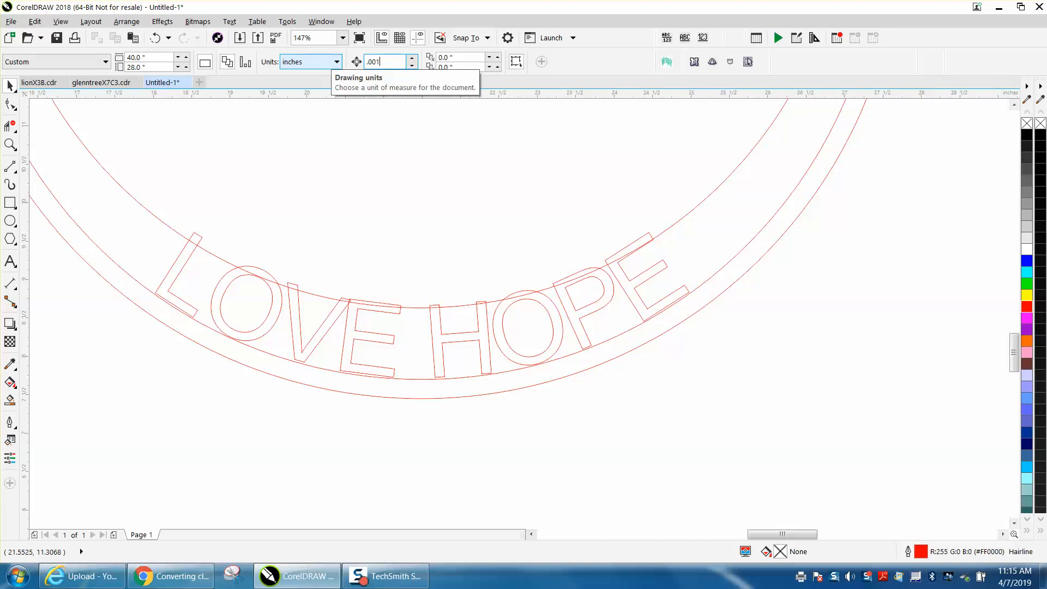
Select the lettering curves and nudge them down toward the outer ring
left_click(487, 319)
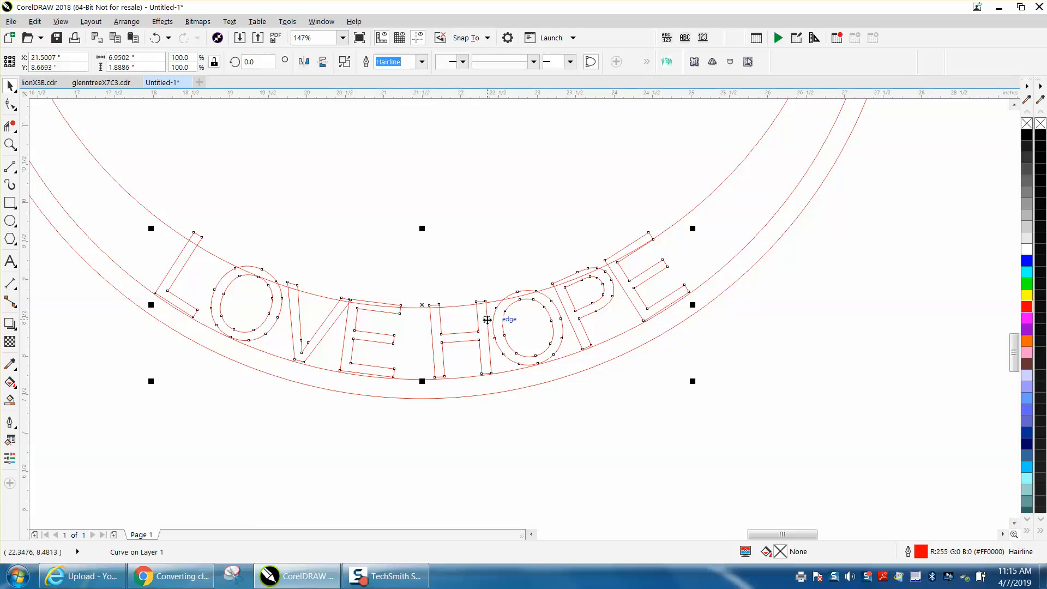
key("Down")
key("Down")
key("Down")
key("Down")
key("Down")
key("Down")
key("Down")
key("Down")
key("Down")
key("Down")
key("Down")
key("Down")
key("Down")
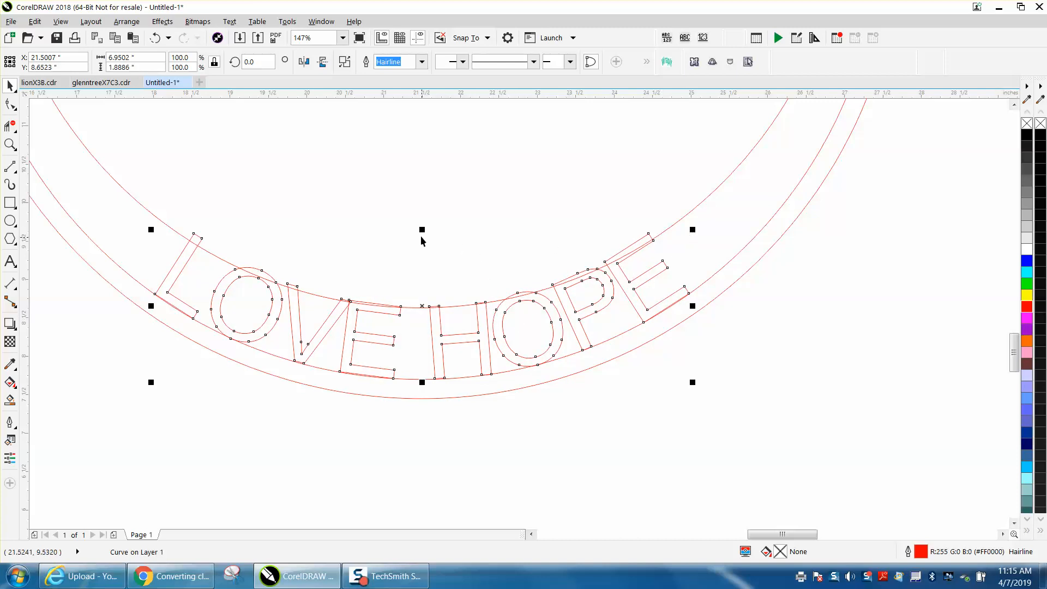
Stretch the lettering vertically to 103.3% height and nudge it further down
left_click_drag(423, 229, 422, 225)
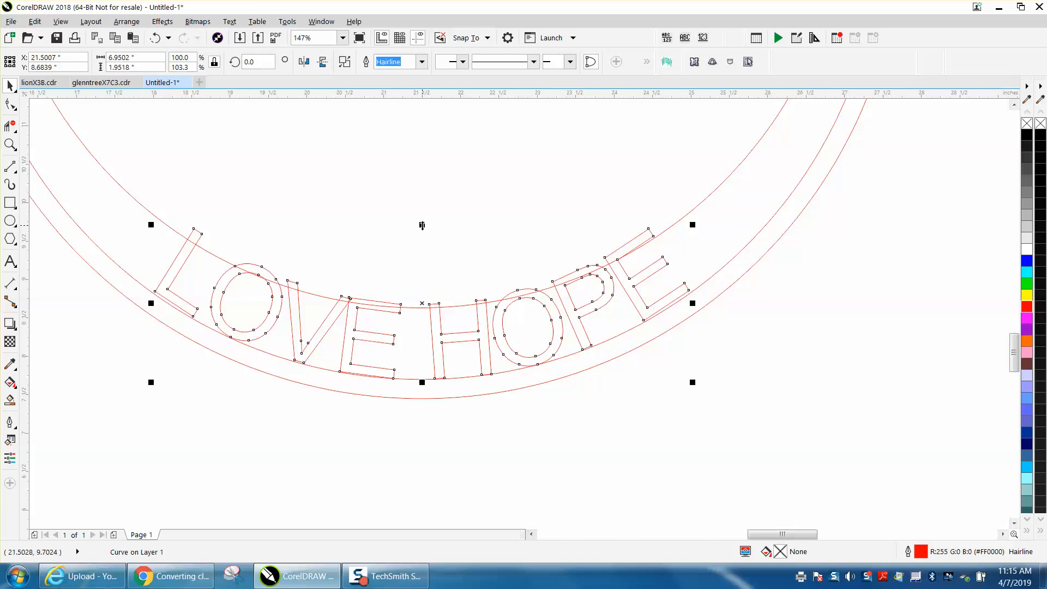
key("Down")
key("Down")
key("Down")
key("Down")
key("Down")
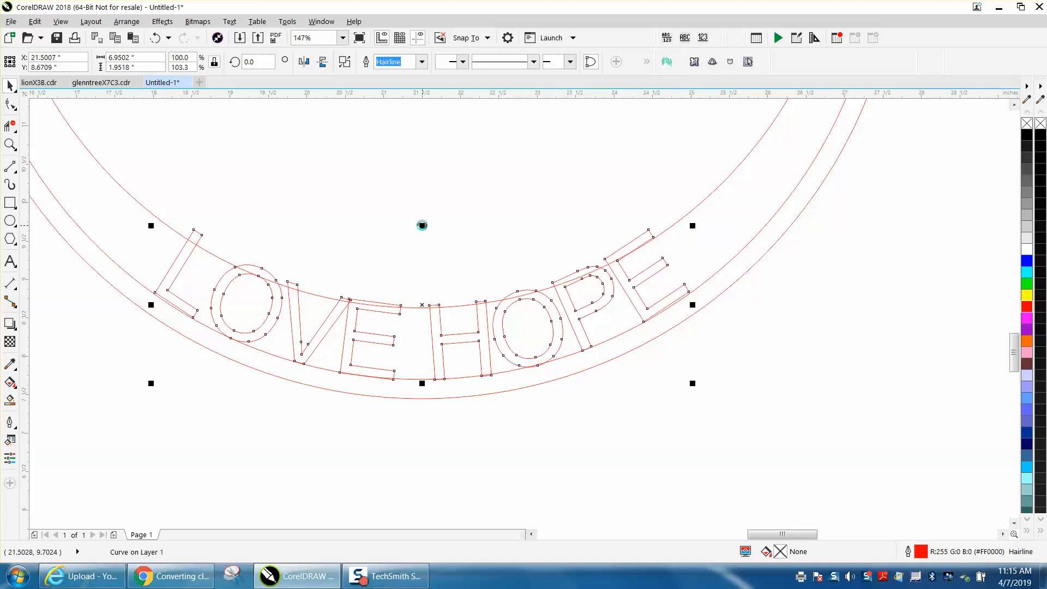
key("Down")
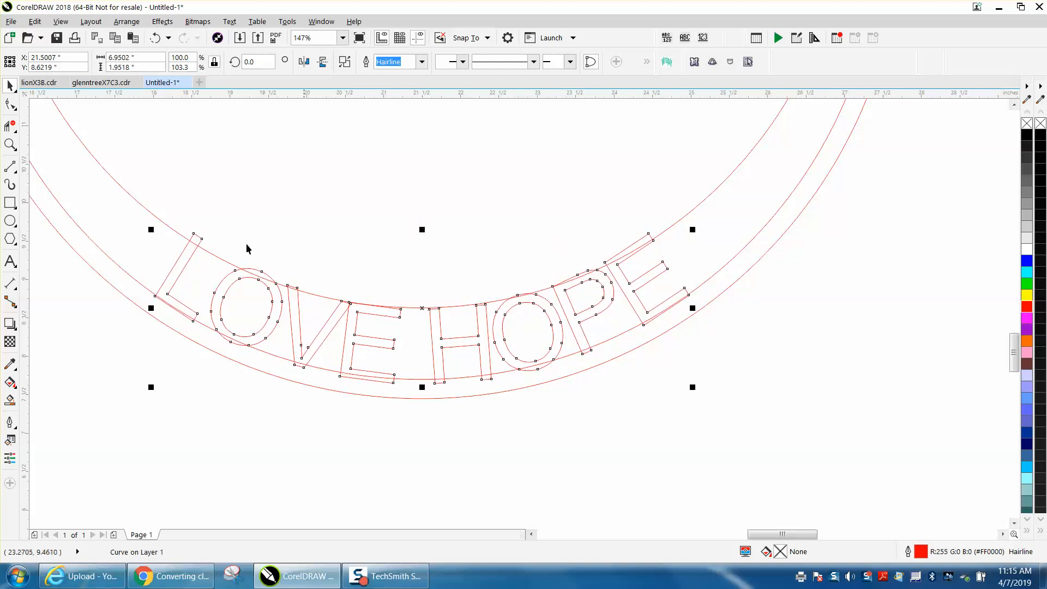
Zoom into the H with the Shape tool and raise its top nodes onto the inner circle
left_click(10, 145)
left_click_drag(538, 355, 402, 274)
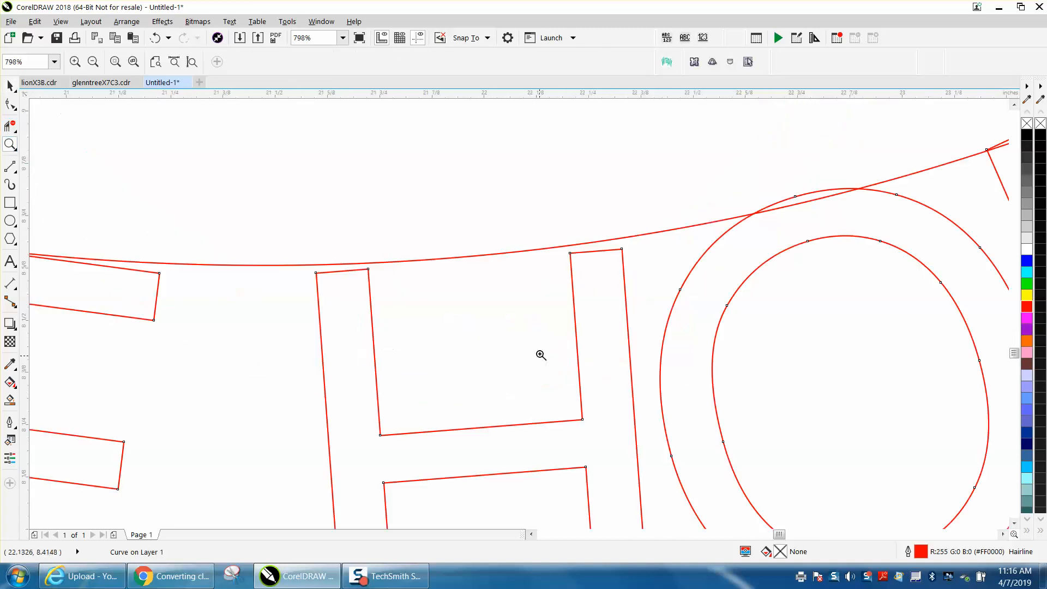
key("F10")
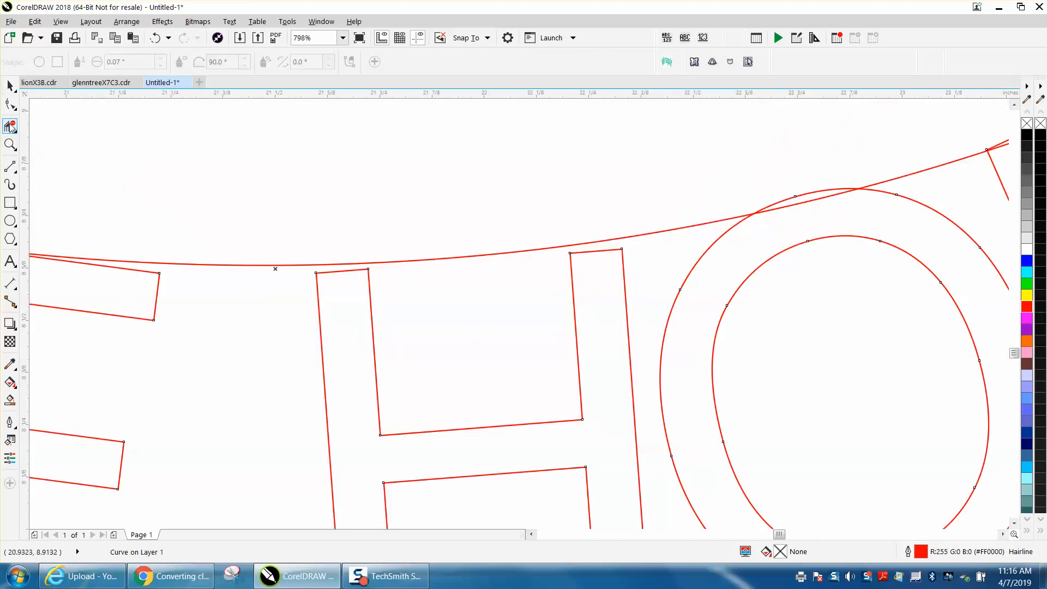
left_click_drag(293, 239, 640, 279)
left_click_drag(640, 278, 639, 278)
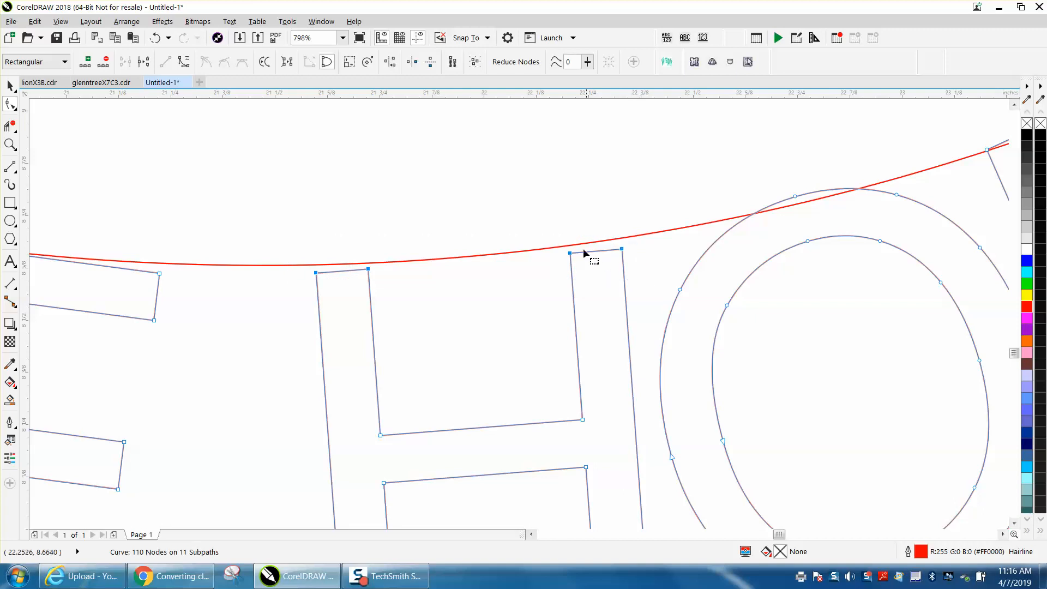
left_click_drag(571, 254, 569, 237)
Raise the top-right corner node of the E up to the inner circle
scroll(569, 265, "down", 3)
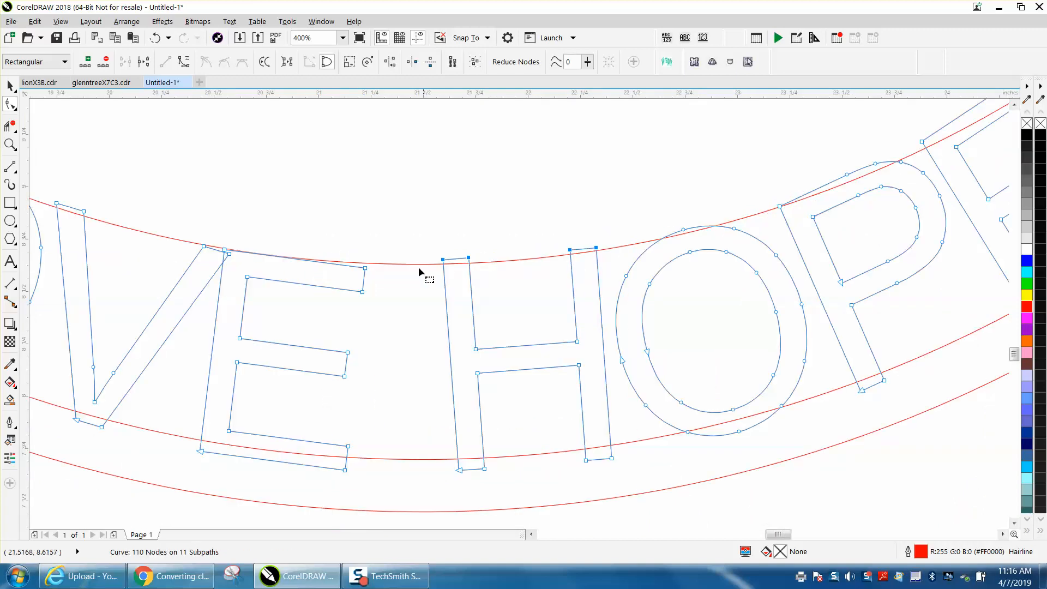
left_click_drag(365, 270, 367, 257)
left_click_drag(194, 233, 237, 250)
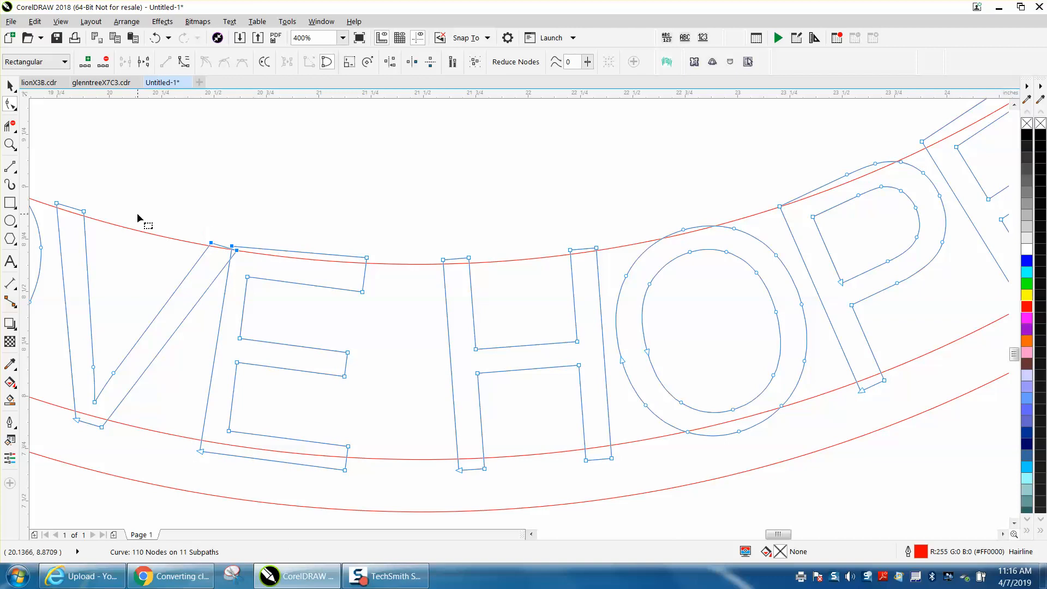
With Virtual Segment Delete, remove the overlapping segments at the tops of the L and O
scroll(215, 224, "down", 1)
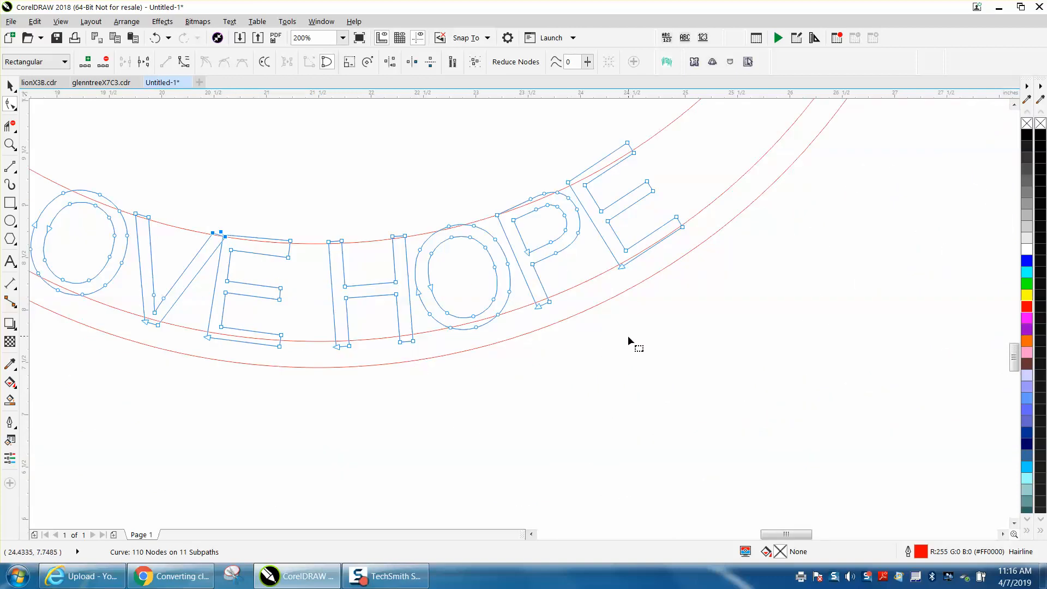
scroll(624, 342, "down", 1)
key("z")
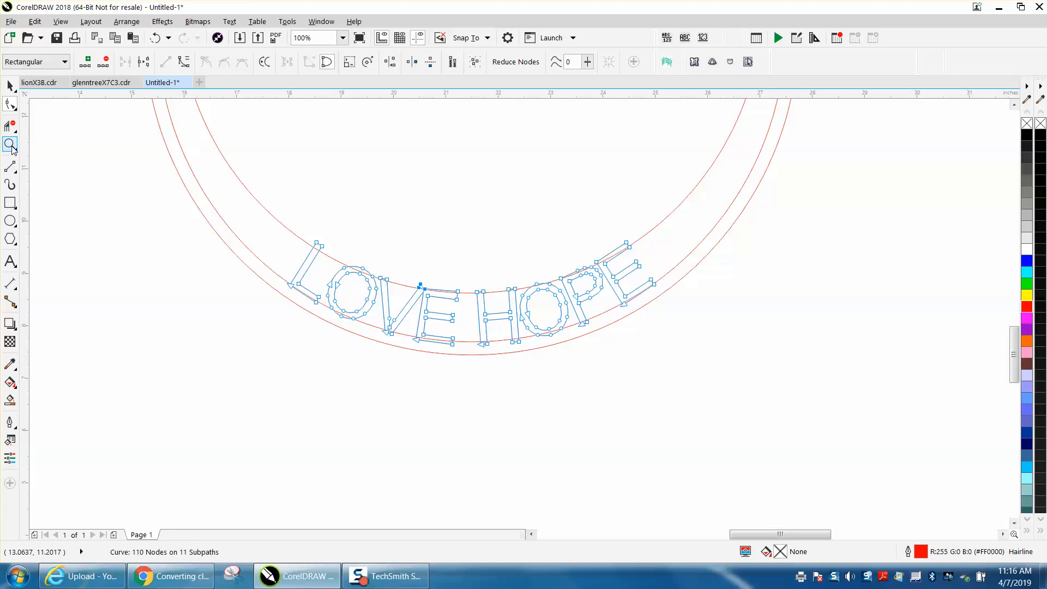
left_click_drag(223, 204, 702, 360)
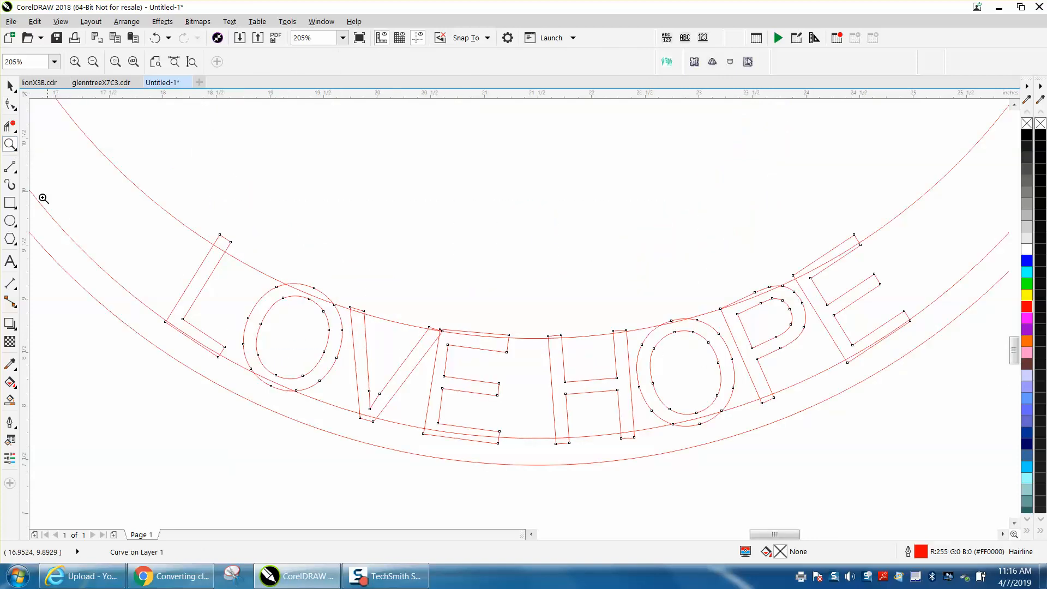
left_click(12, 127)
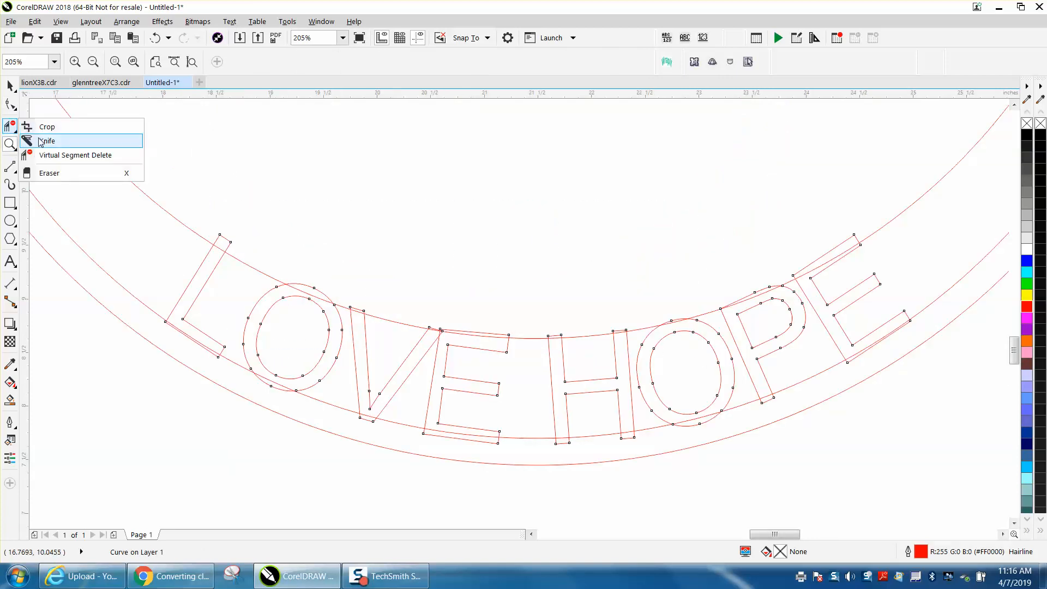
left_click(48, 155)
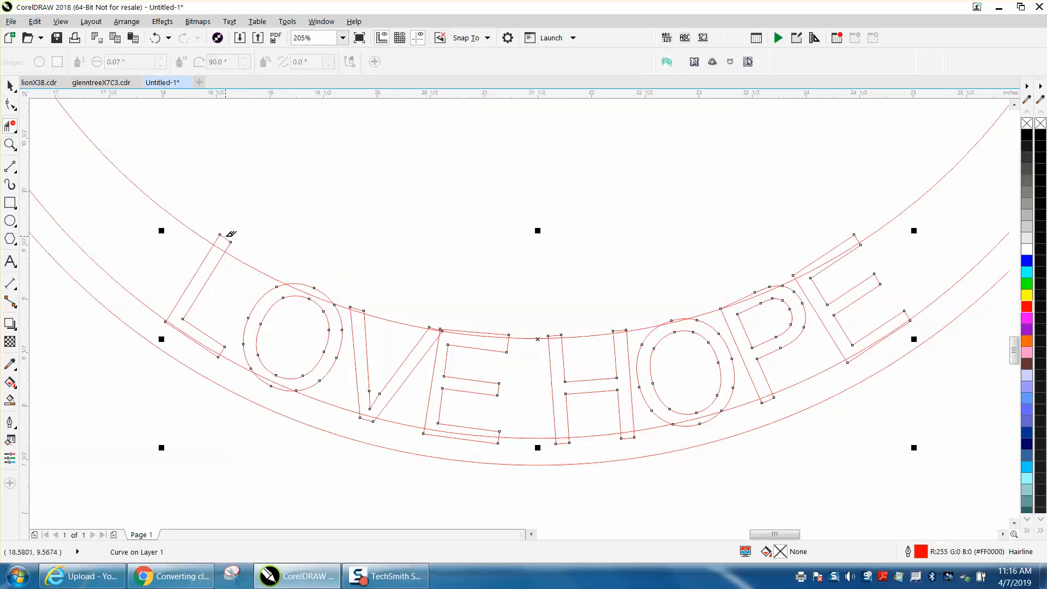
left_click(228, 238)
left_click(305, 282)
left_click(314, 293)
Delete the overlapping inner-circle and letter segments between the V, E, H, O and P
left_click(463, 327)
left_click(464, 327)
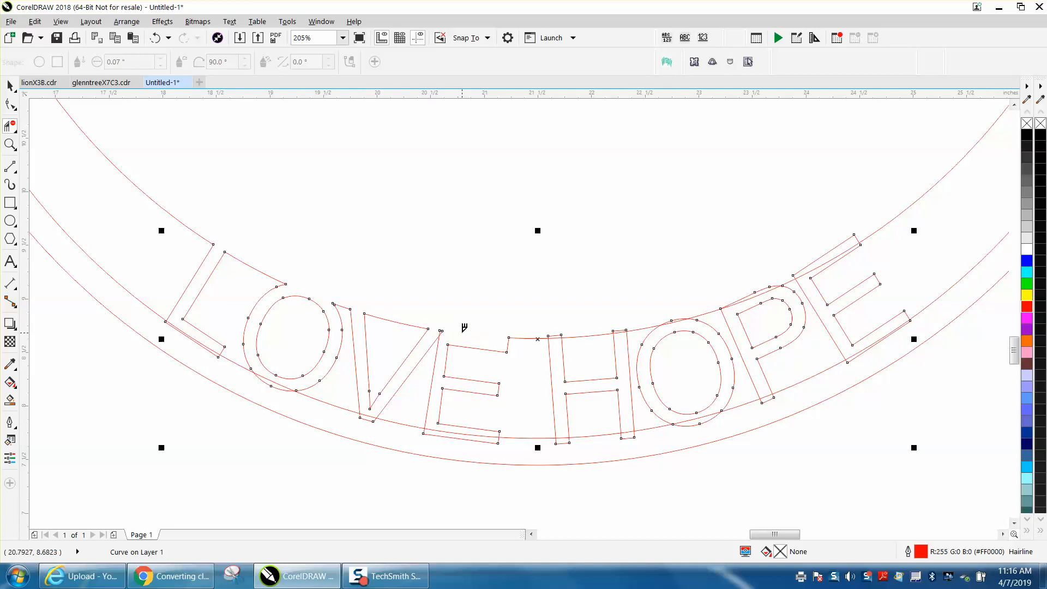
left_click(559, 333)
left_click(622, 329)
left_click(678, 321)
left_click(674, 321)
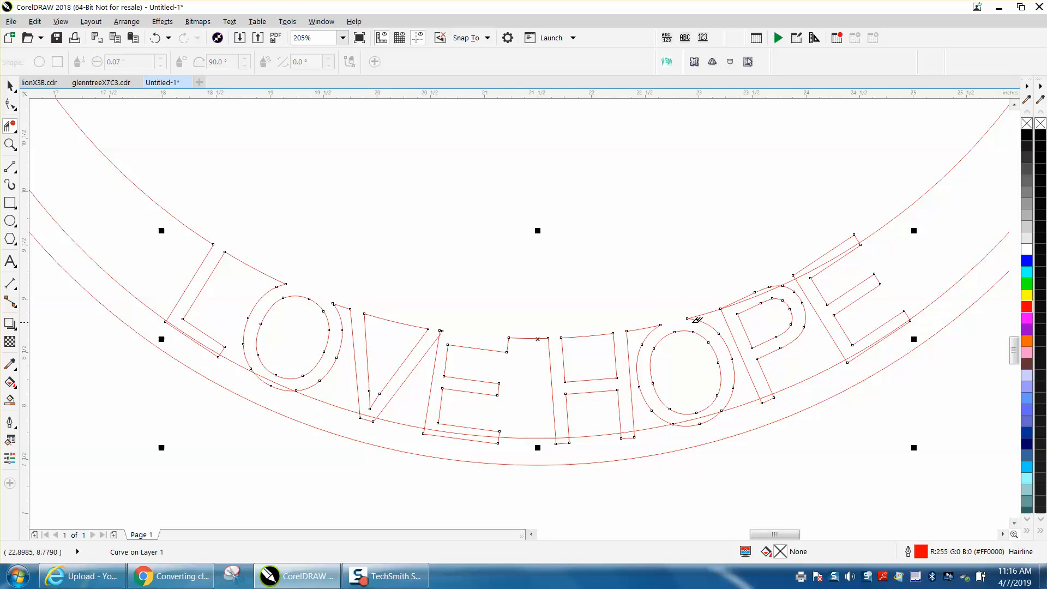
Delete the overlapping inner-circle segments between the P and E with Virtual Segment Delete
left_click(752, 294)
left_click(753, 293)
left_click(815, 257)
left_click(825, 258)
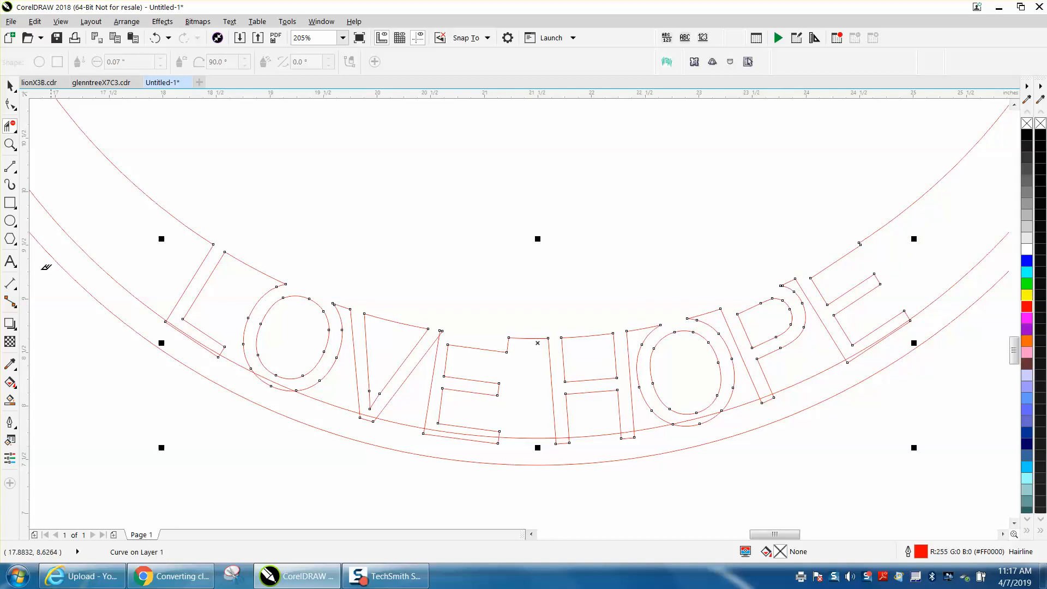
Delete the overlapping ring segments running through the bottoms of the L, O, V, E and H
left_click(10, 144)
left_click_drag(152, 327, 554, 460)
left_click(7, 125)
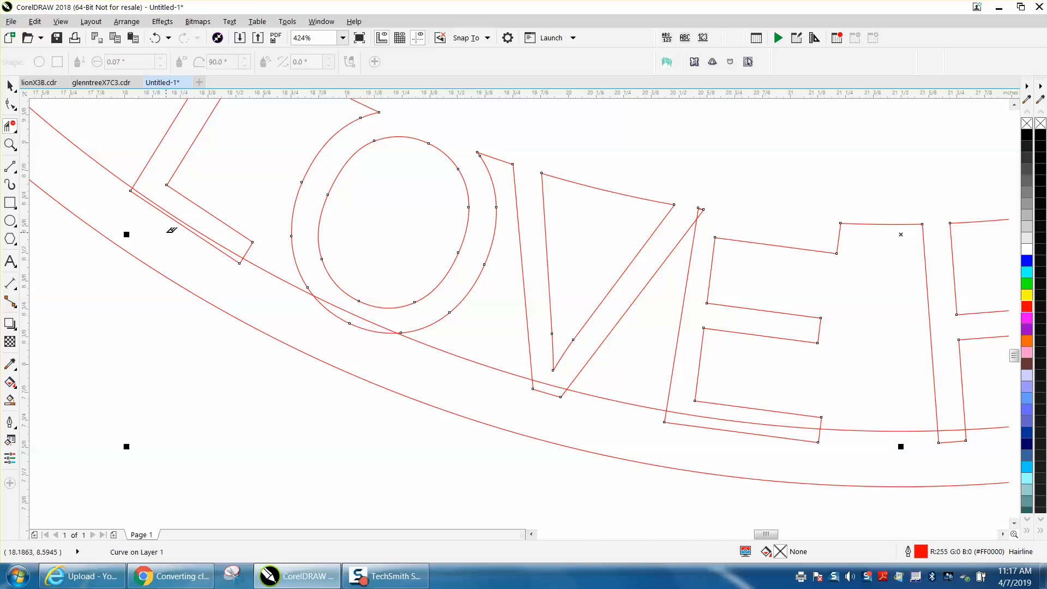
left_click(194, 219)
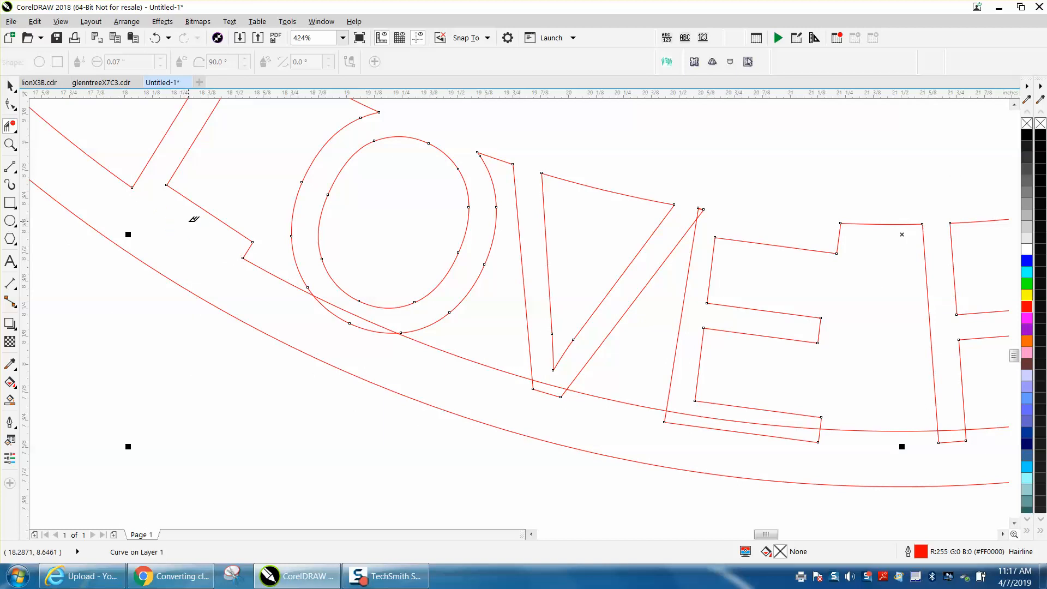
left_click(376, 328)
left_click(555, 379)
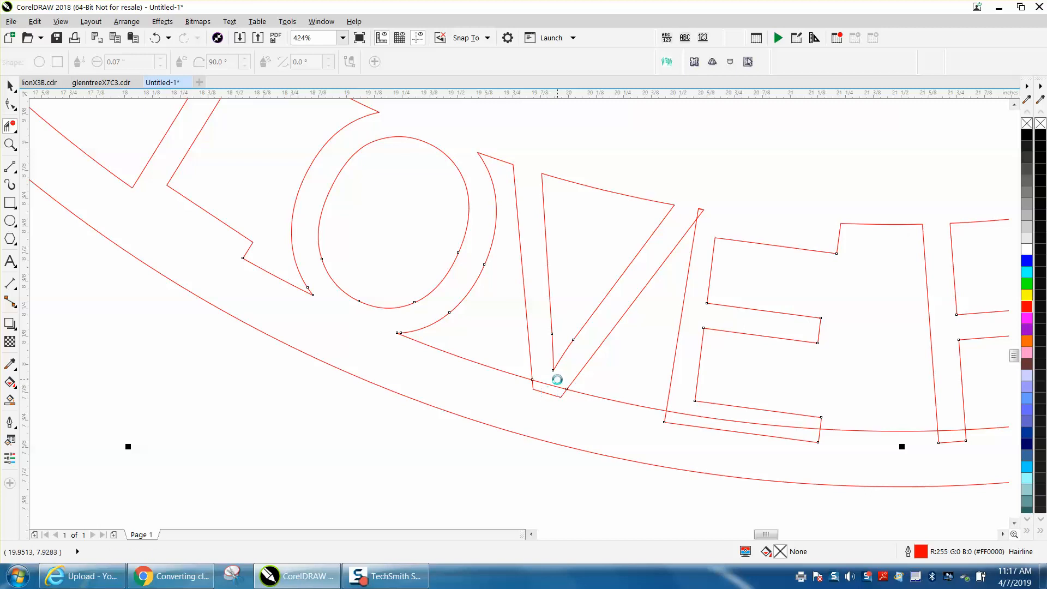
left_click(731, 417)
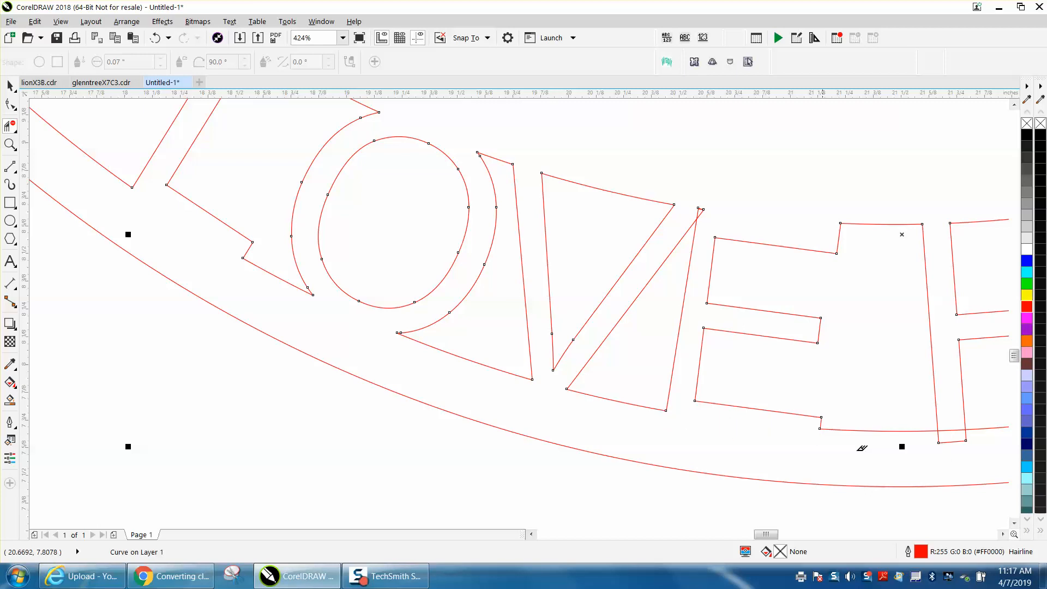
left_click(952, 441)
Delete the remaining overlapping ring segments under the H, O, P and E
scroll(681, 423, "down", 3)
left_click(866, 426)
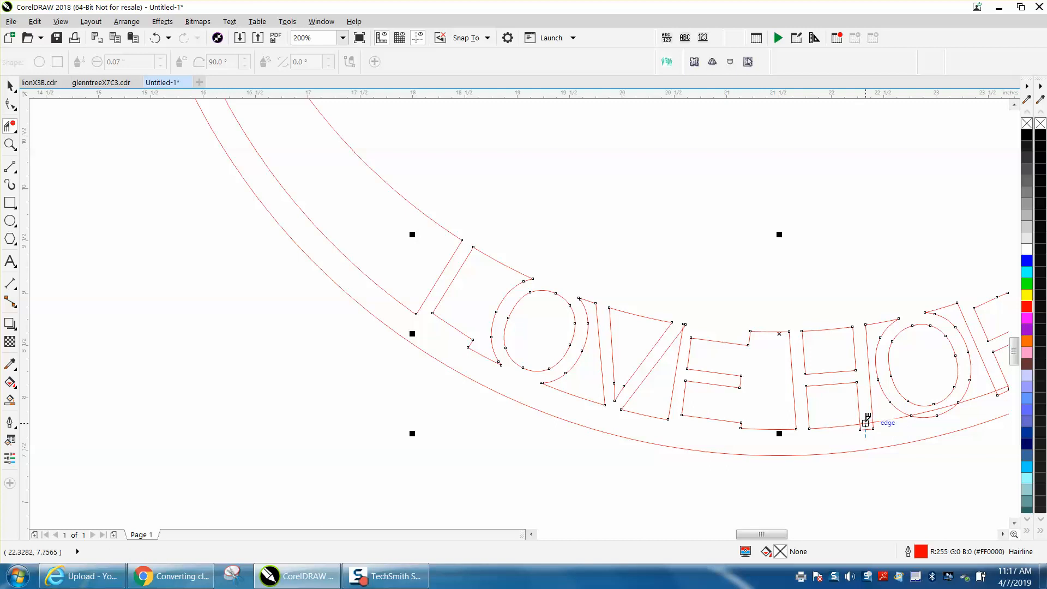
left_click(939, 417)
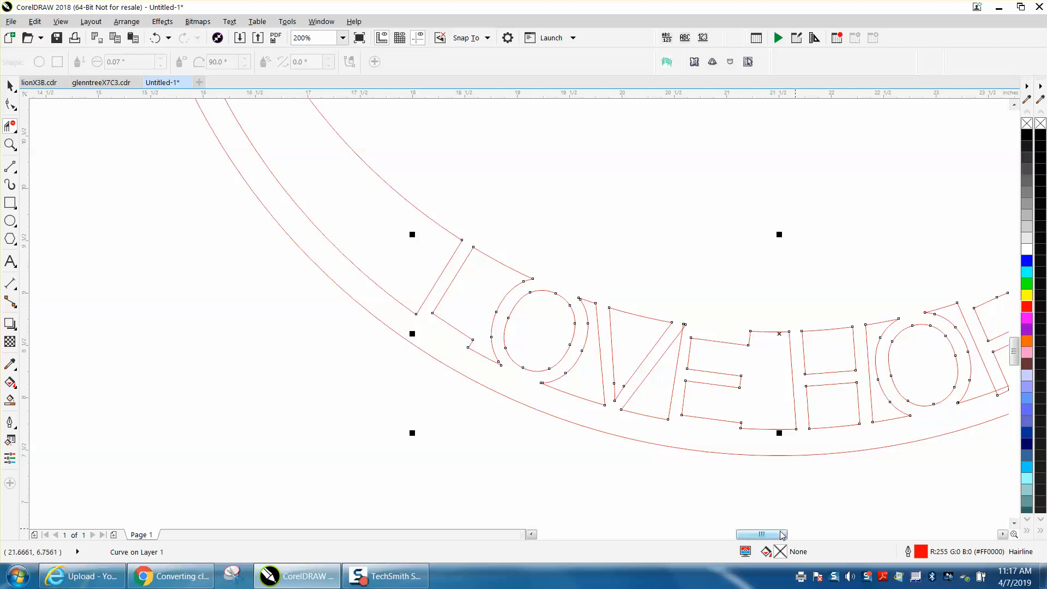
scroll(822, 519, "right", 5)
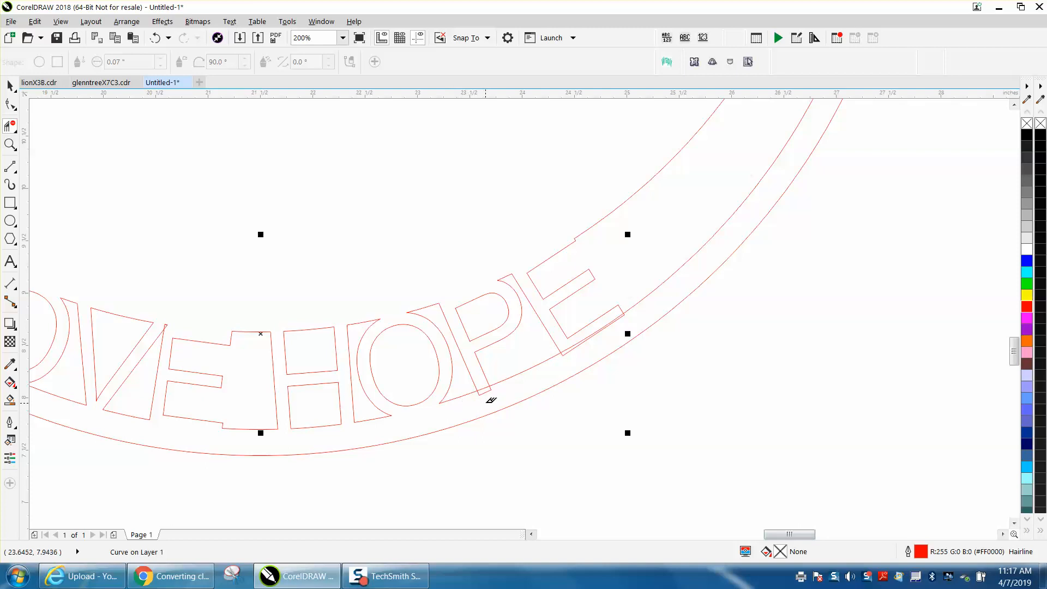
left_click(485, 391)
left_click(570, 343)
scroll(666, 375, "down", 1)
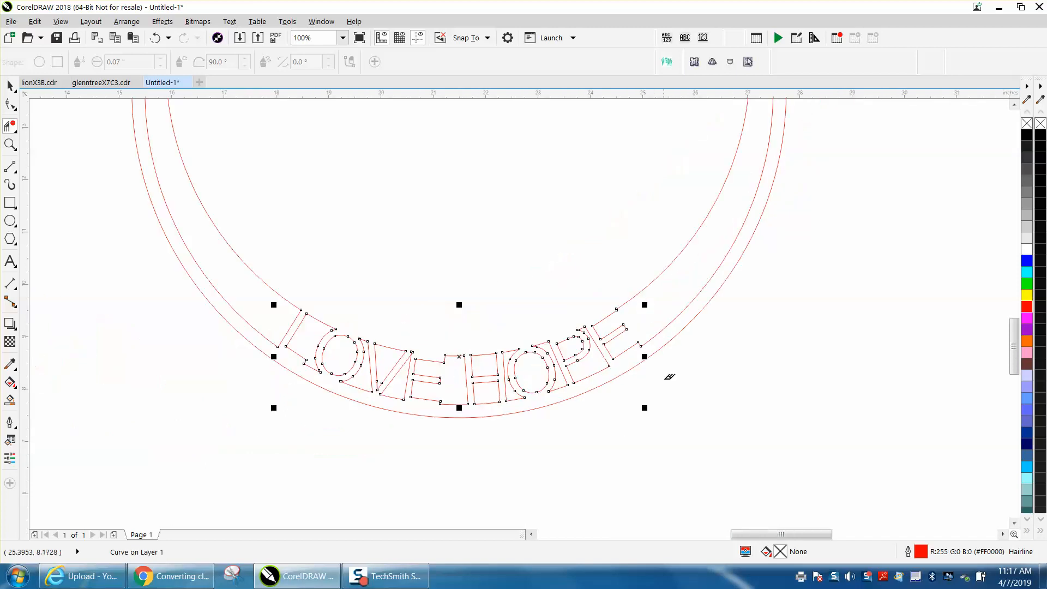
scroll(692, 382, "down", 1)
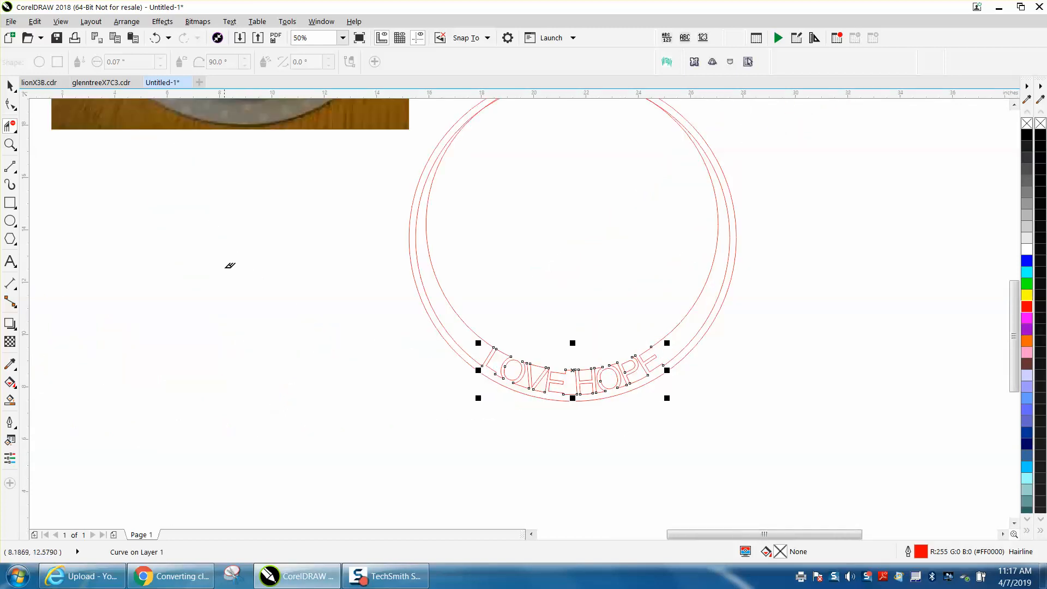
scroll(230, 266, "down", 1)
Smart Fill the enclosed ring-and-letters area to create a single filled shape
left_click(10, 144)
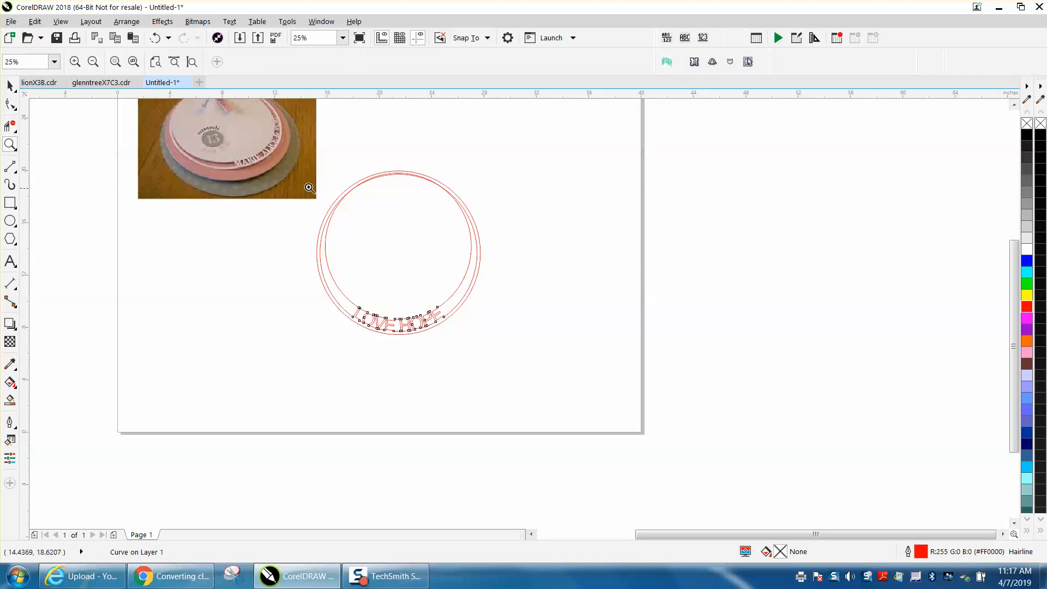
left_click_drag(297, 170, 600, 372)
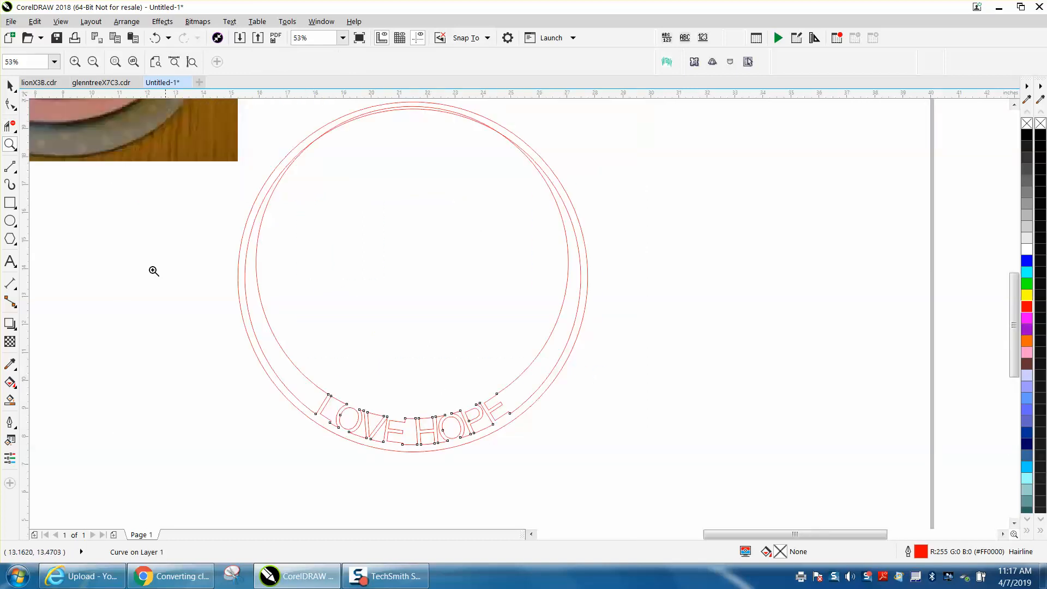
left_click(10, 401)
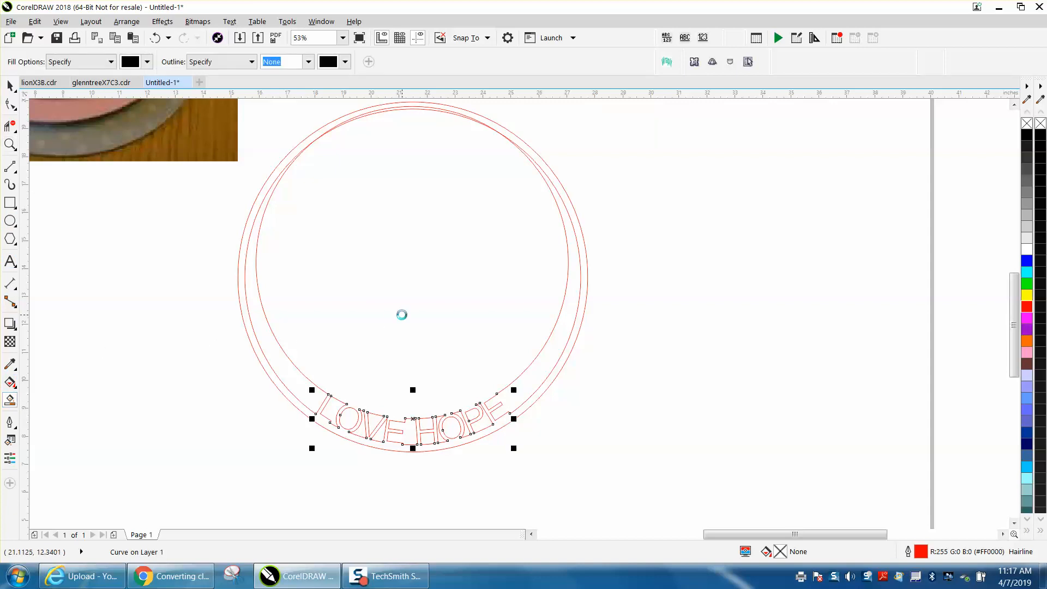
left_click(402, 315)
Set the nudge distance to 15 in and nudge the filled shape to the right
scroll(411, 318, "down", 2)
left_click(10, 85)
left_click(352, 141)
double_click(380, 61)
type("11")
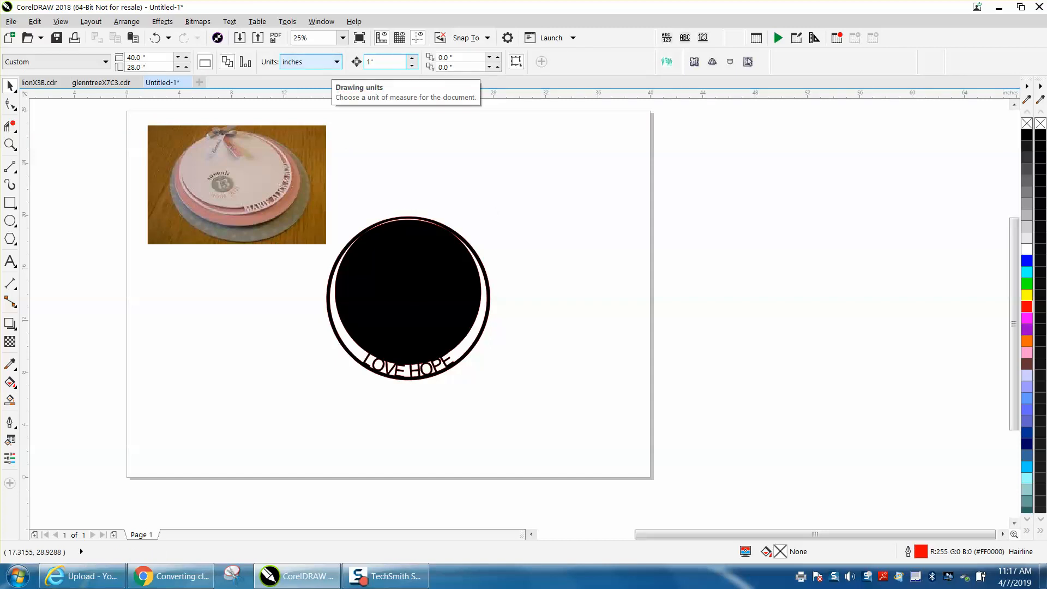
left_click(445, 259)
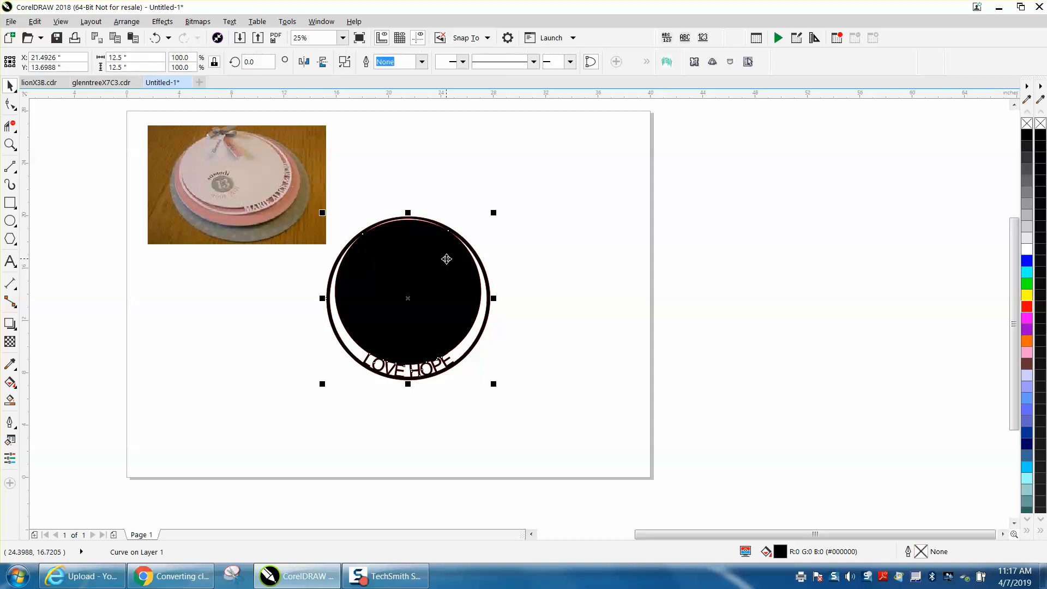
key("Right")
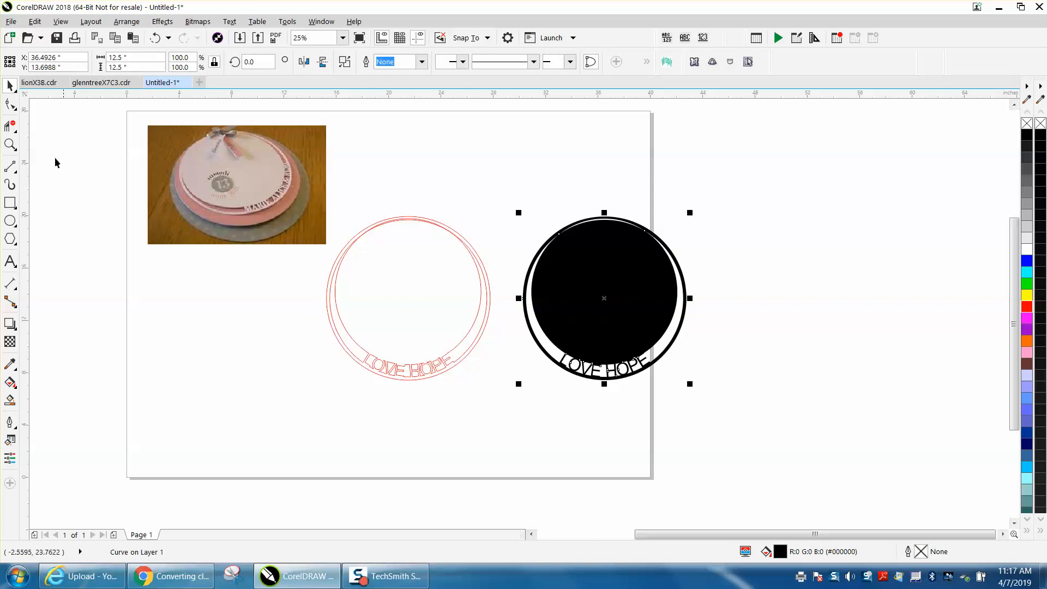
Remove the moved shape's fill and give it a red outline
left_click(10, 145)
left_click_drag(547, 236, 681, 269)
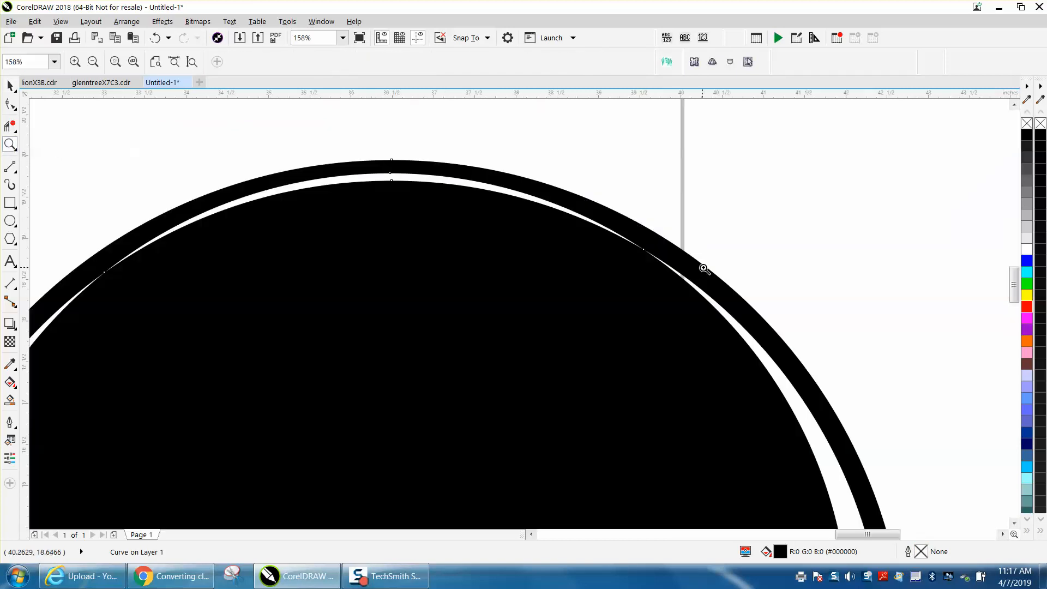
scroll(432, 189, "down", 2)
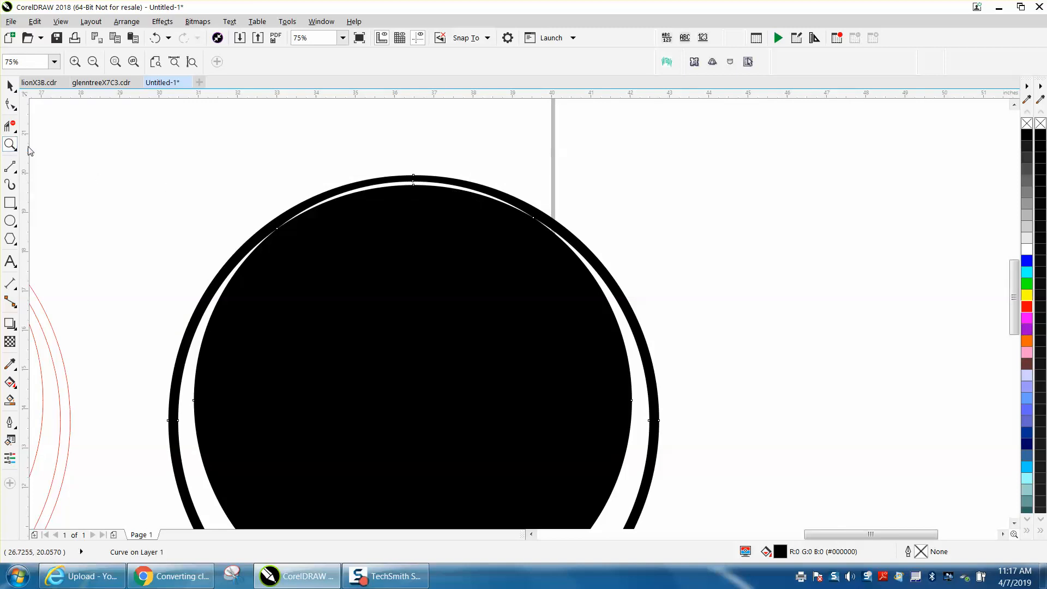
left_click(1028, 124)
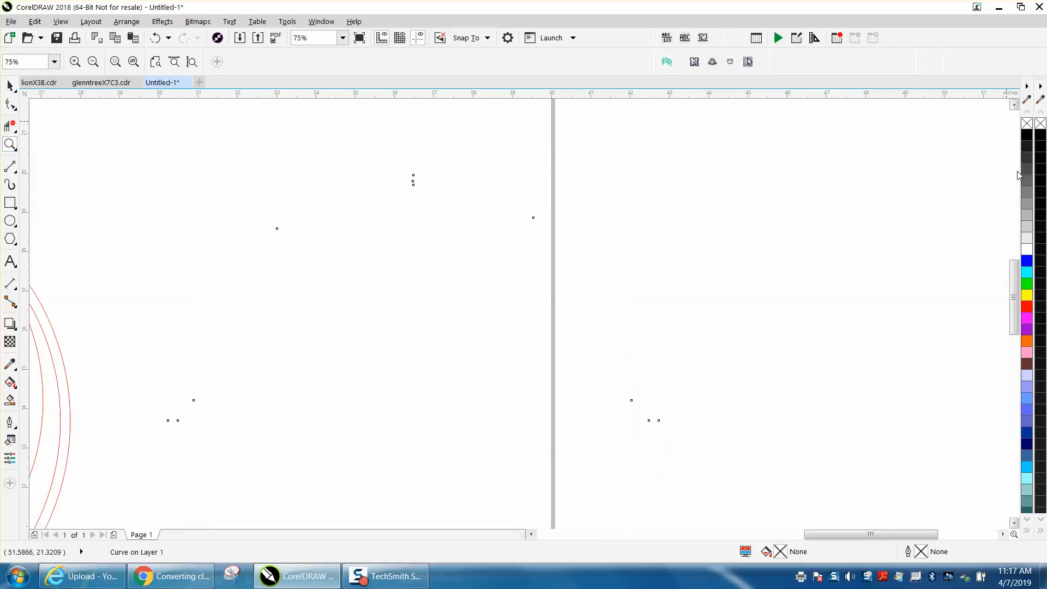
right_click(1015, 299)
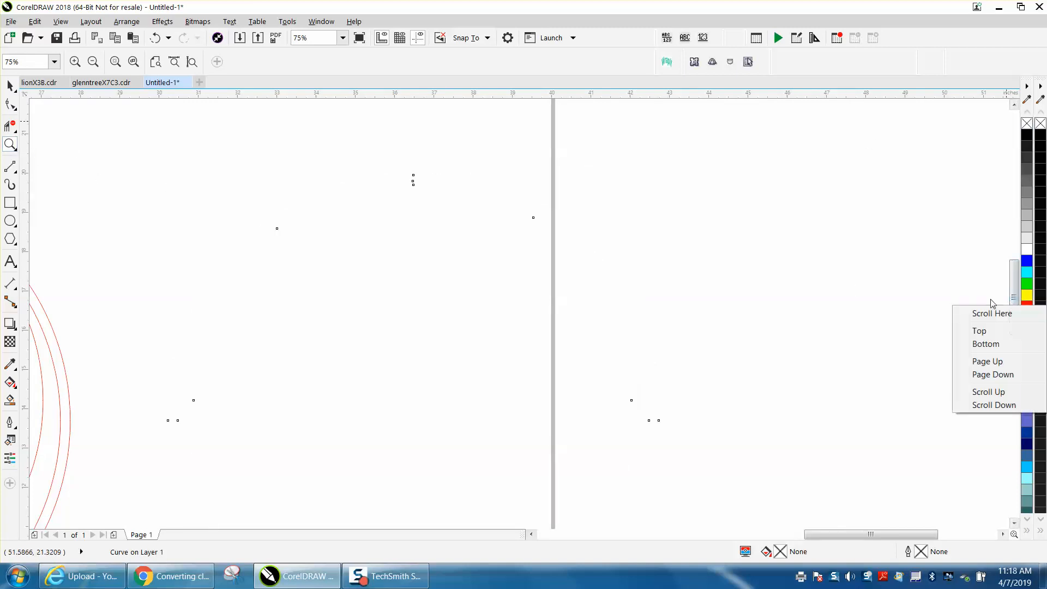
right_click(1028, 307)
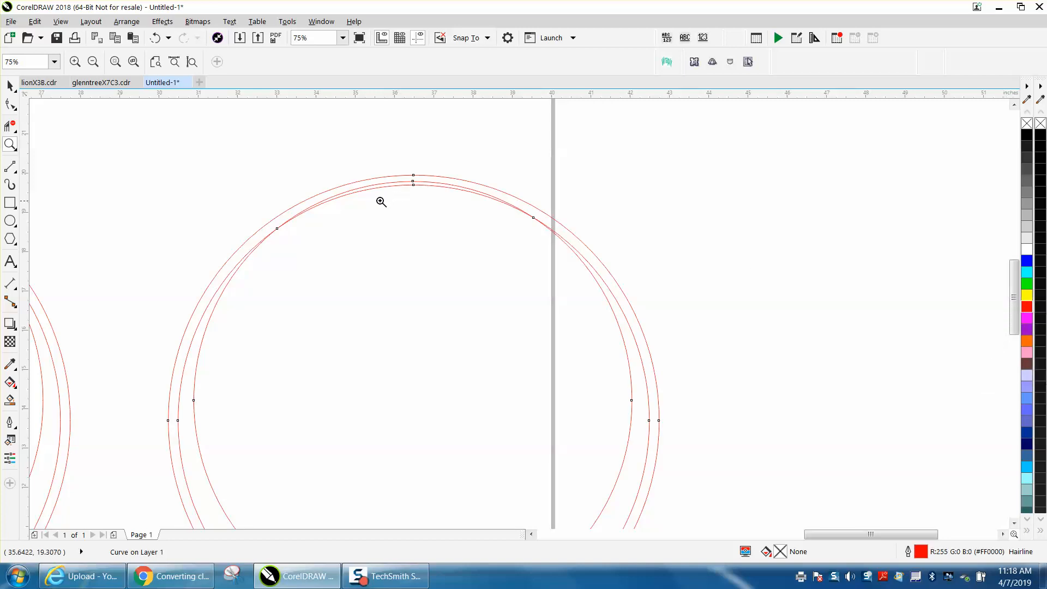
Delete the overlapping arc segments at the top of the moved ring so the circles join
left_click_drag(231, 155, 637, 288)
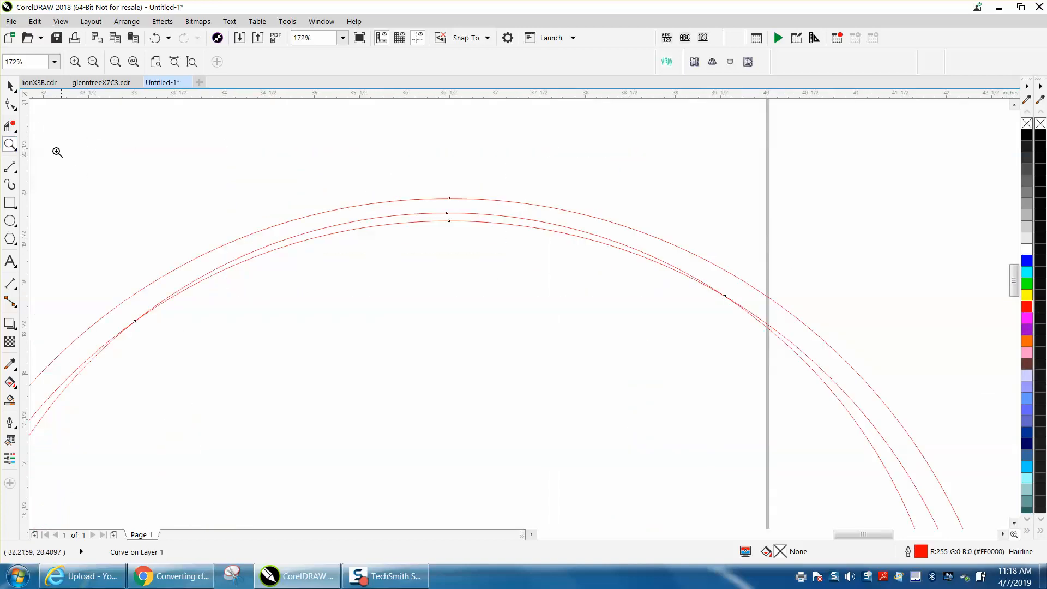
left_click(15, 127)
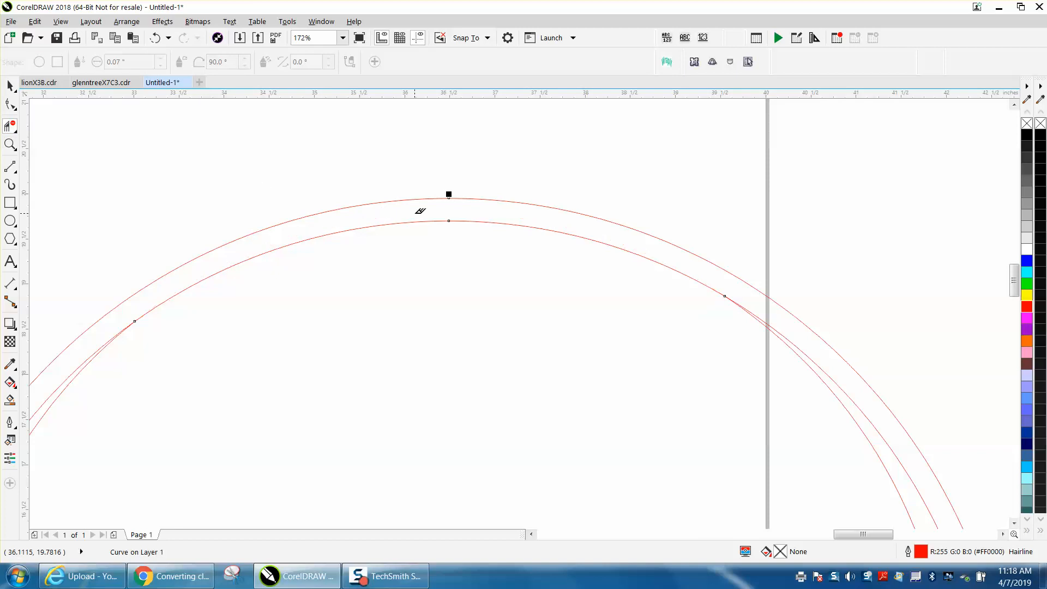
scroll(420, 190, "down", 3)
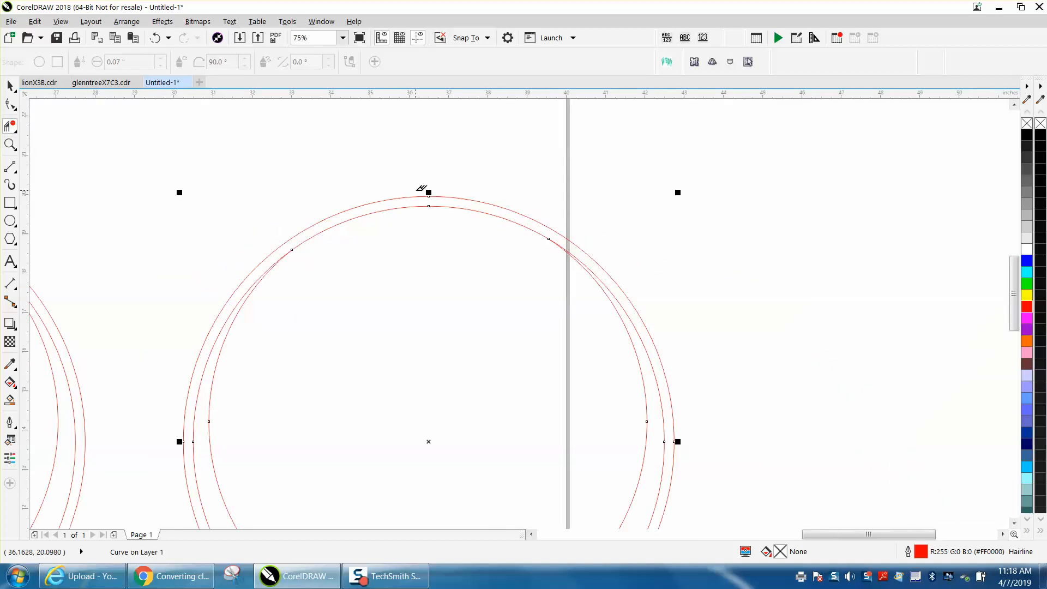
scroll(422, 189, "down", 2)
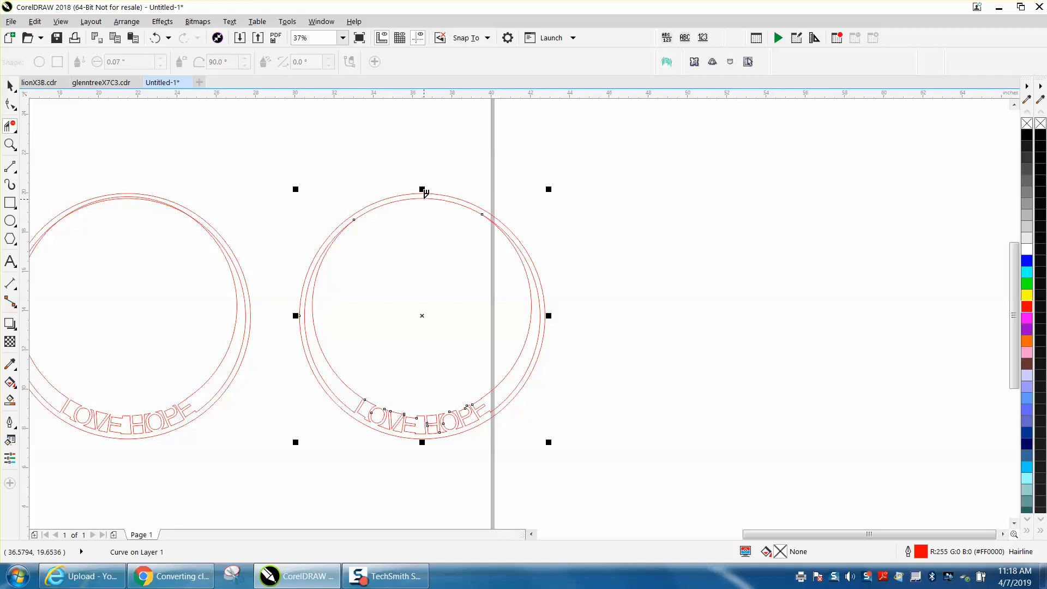
left_click(425, 197)
Smart Fill the modified ring and nudge the new filled shape to the right
left_click(9, 400)
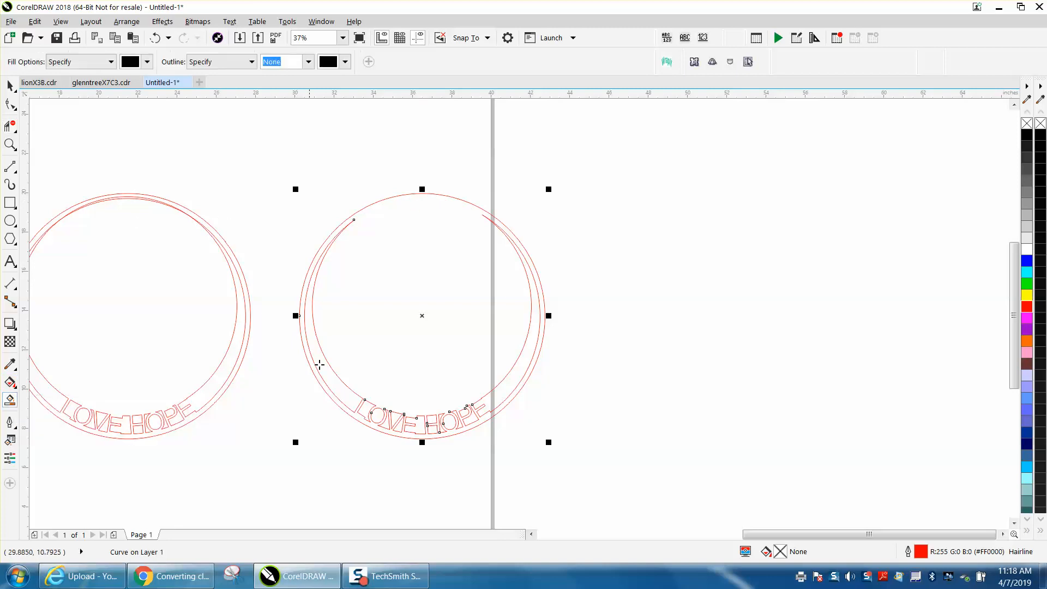
left_click(383, 348)
key("Right")
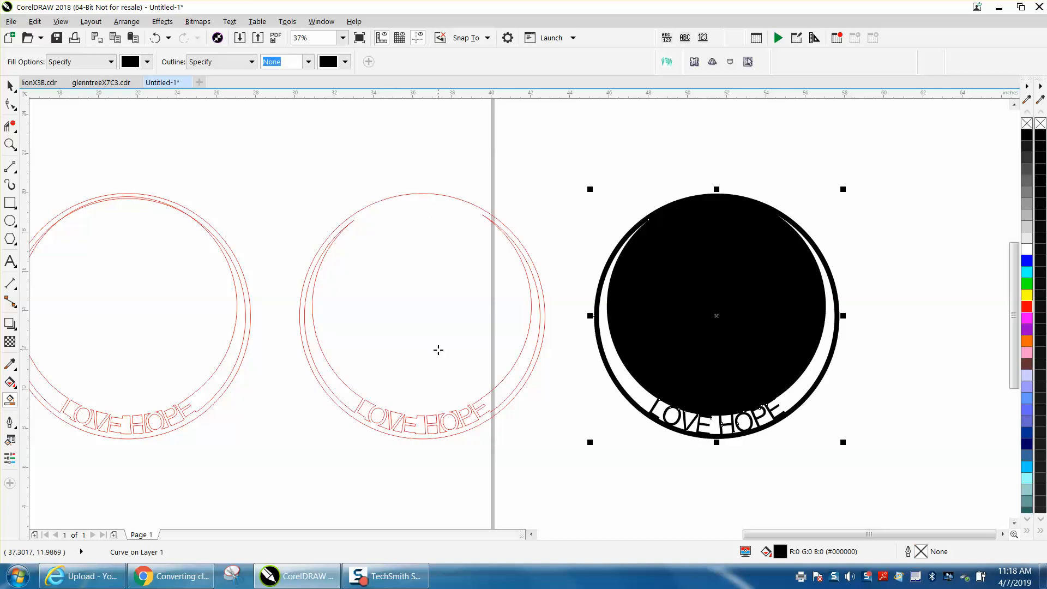
Remove the new shape's fill and give it a red outline
left_click(1028, 124)
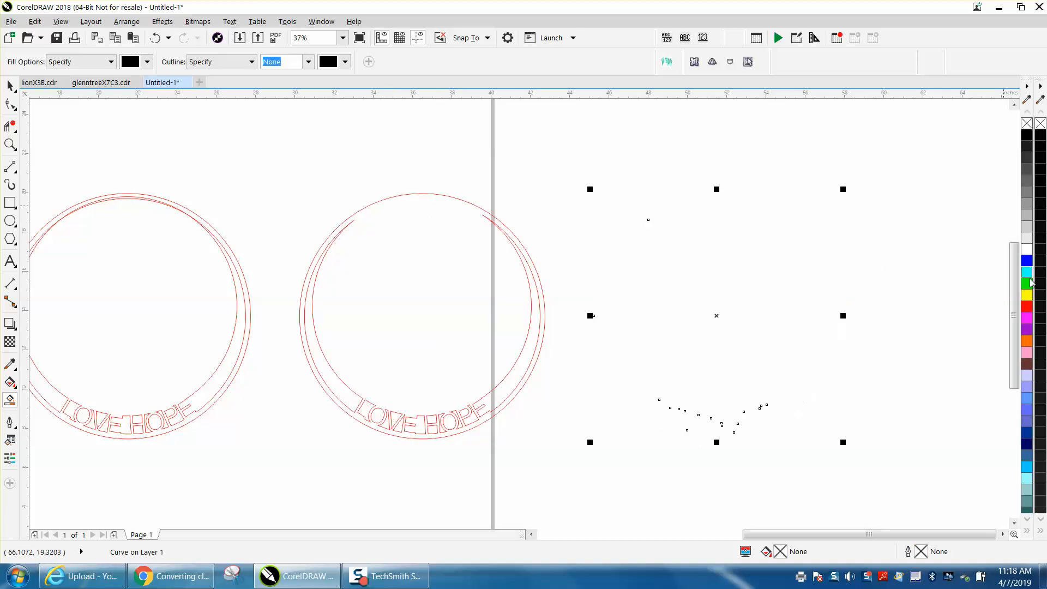
right_click(1027, 306)
left_click(893, 262)
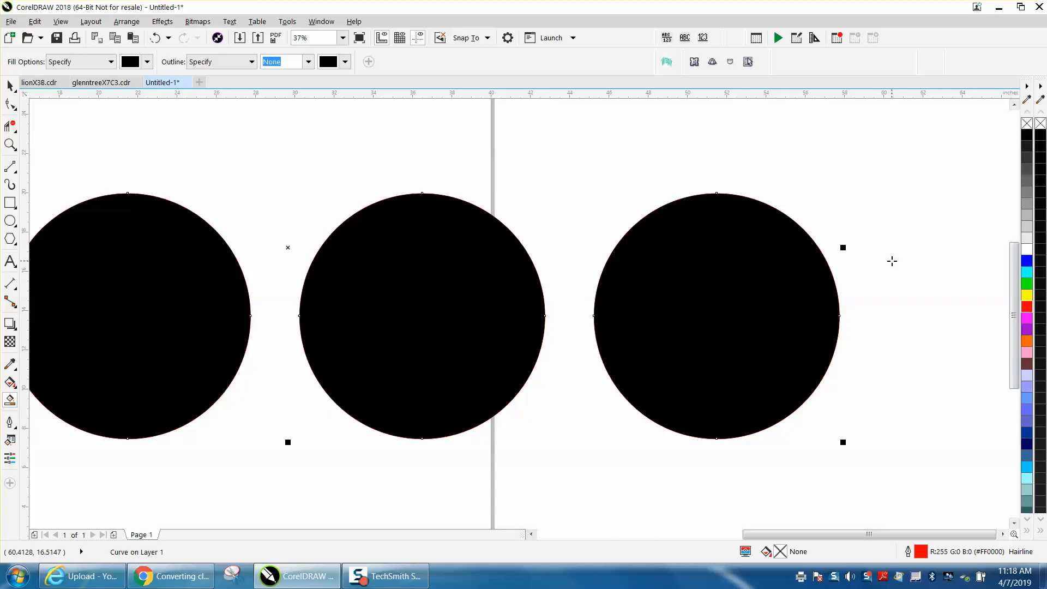
left_click(155, 37)
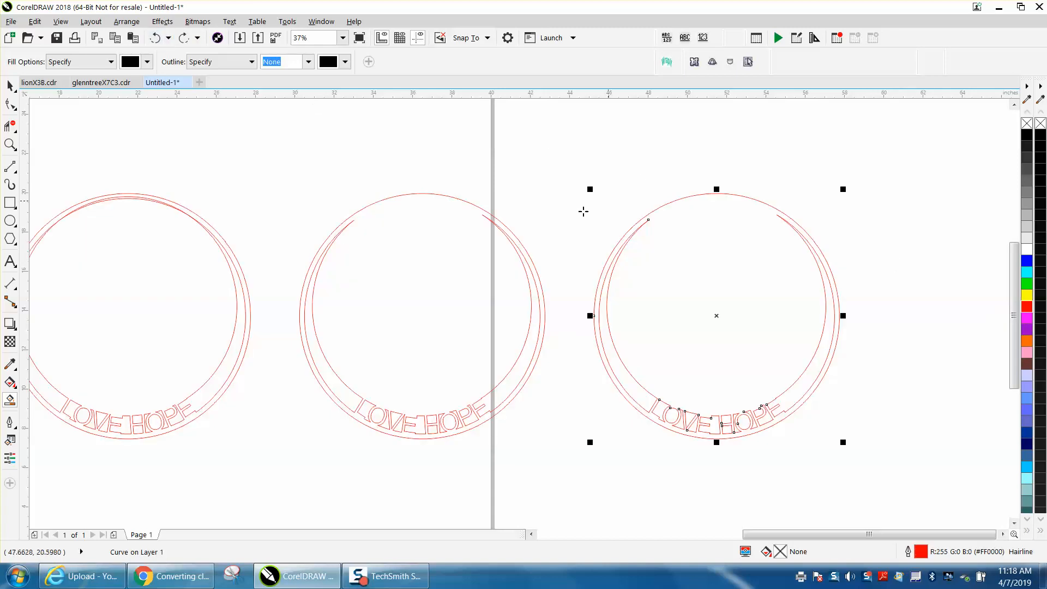
Zoom in and out to inspect the three ring variants on and beside the page
left_click(10, 144)
left_click_drag(590, 192, 873, 469)
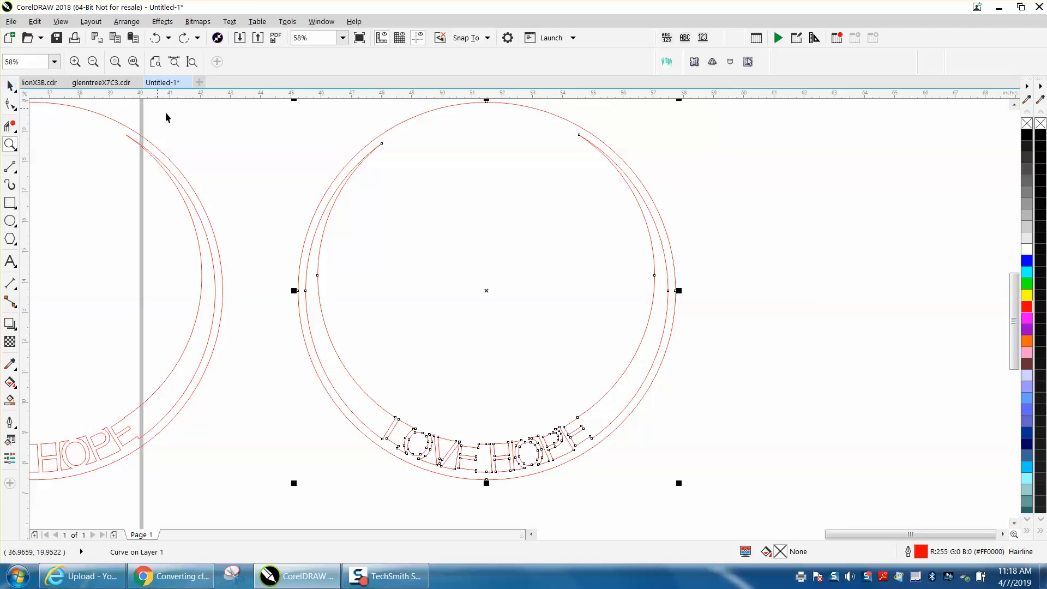
left_click(11, 85)
left_click(397, 290)
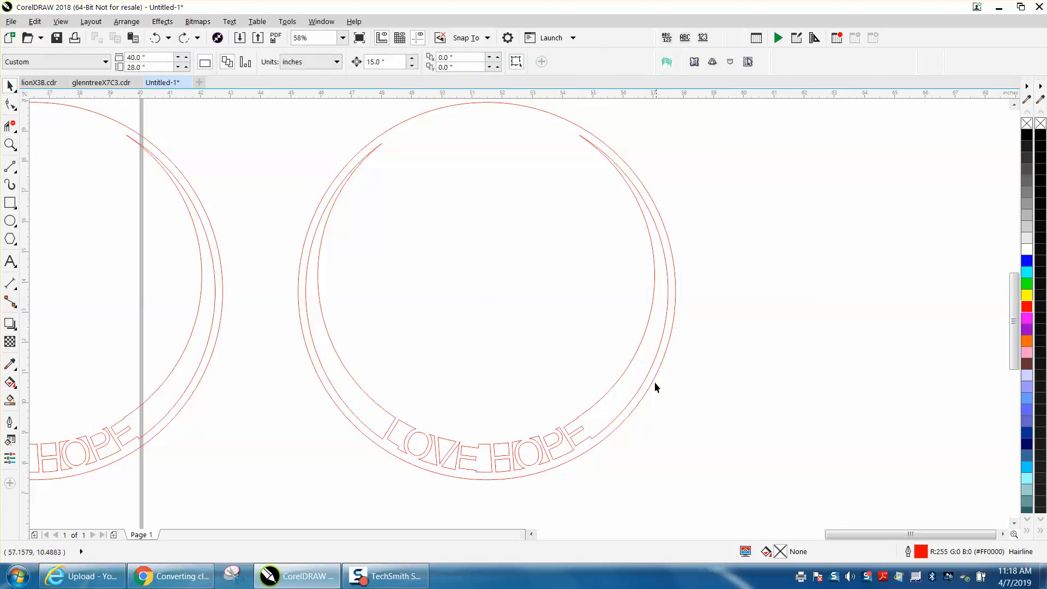
scroll(668, 401, "down", 3)
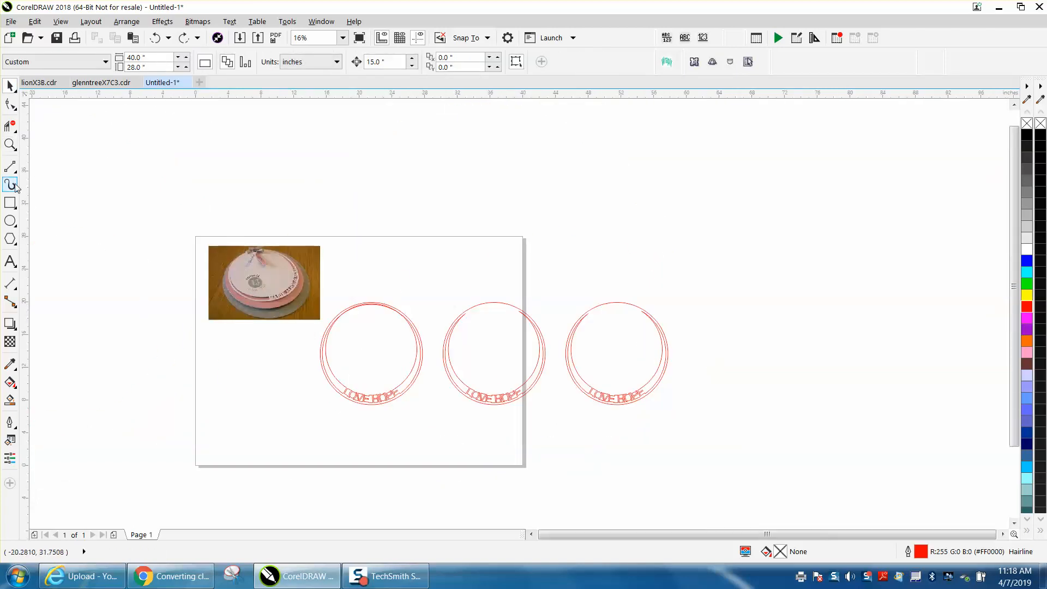
left_click(10, 145)
left_click_drag(197, 247, 352, 328)
scroll(344, 325, "down", 2)
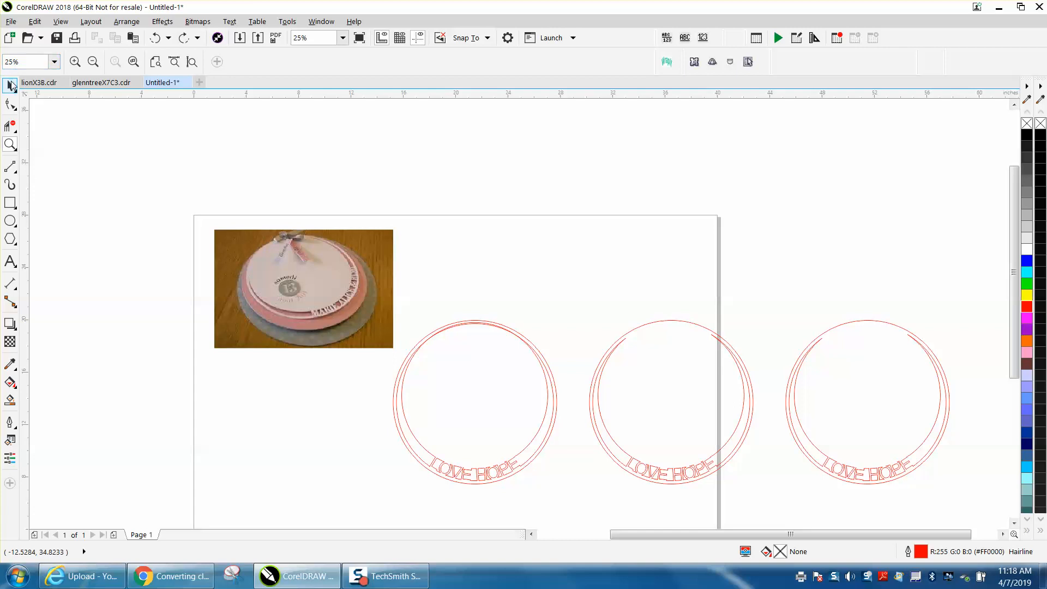
left_click(11, 84)
left_click(868, 321)
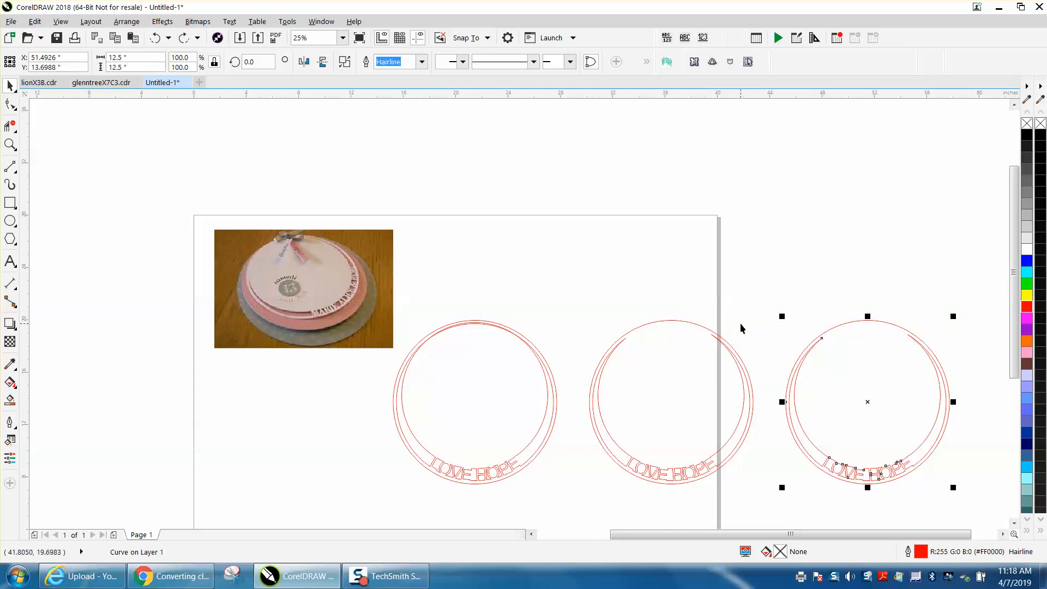
key("z")
left_click_drag(233, 201, 330, 271)
scroll(330, 272, "down", 6)
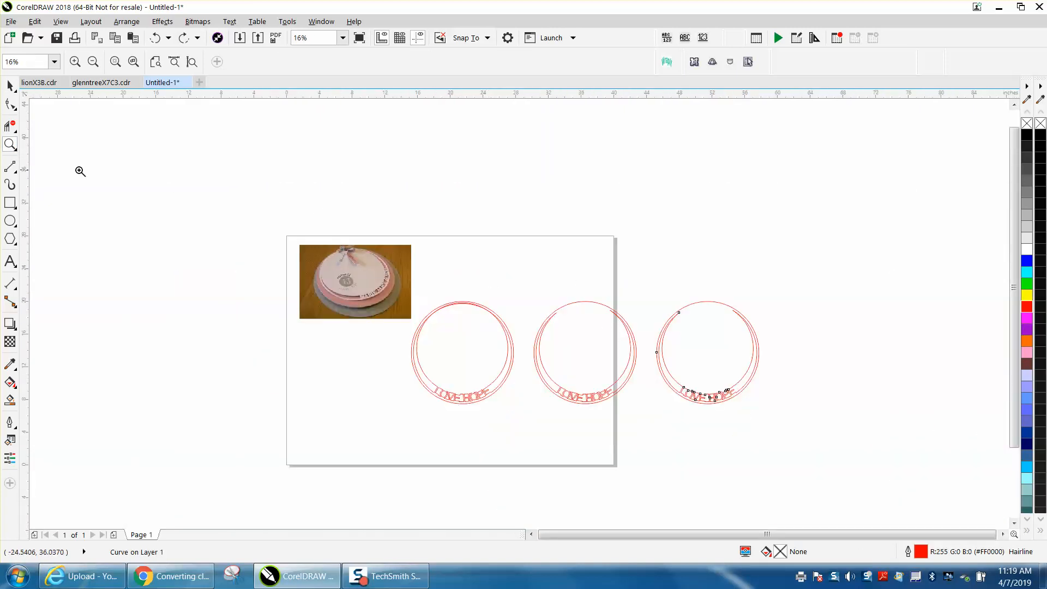
left_click_drag(626, 292, 858, 427)
scroll(605, 380, "down", 3)
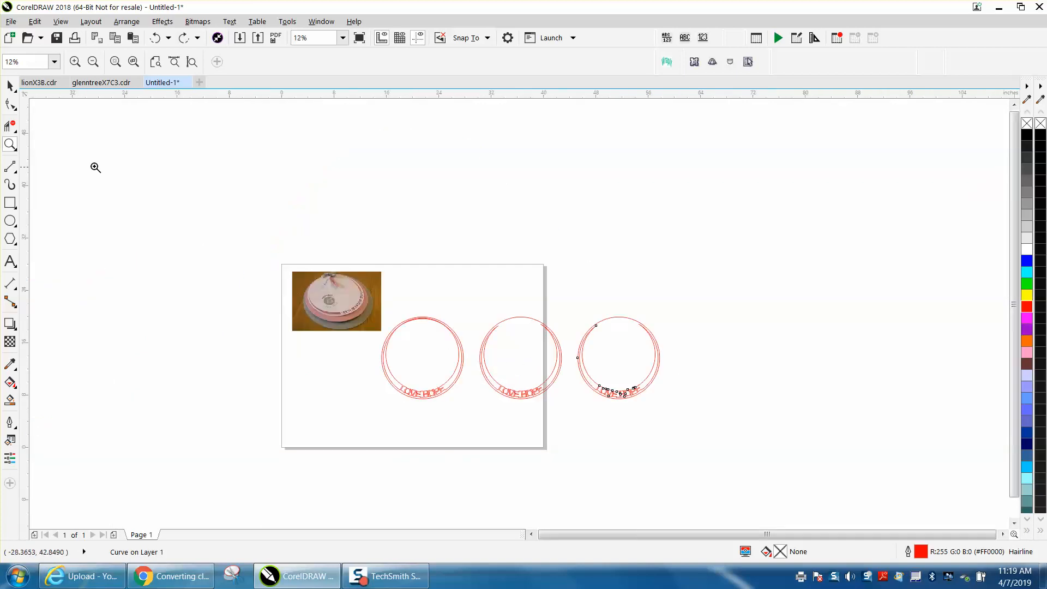
Delete the other two ring variants and center the remaining ring on the page
left_click(10, 85)
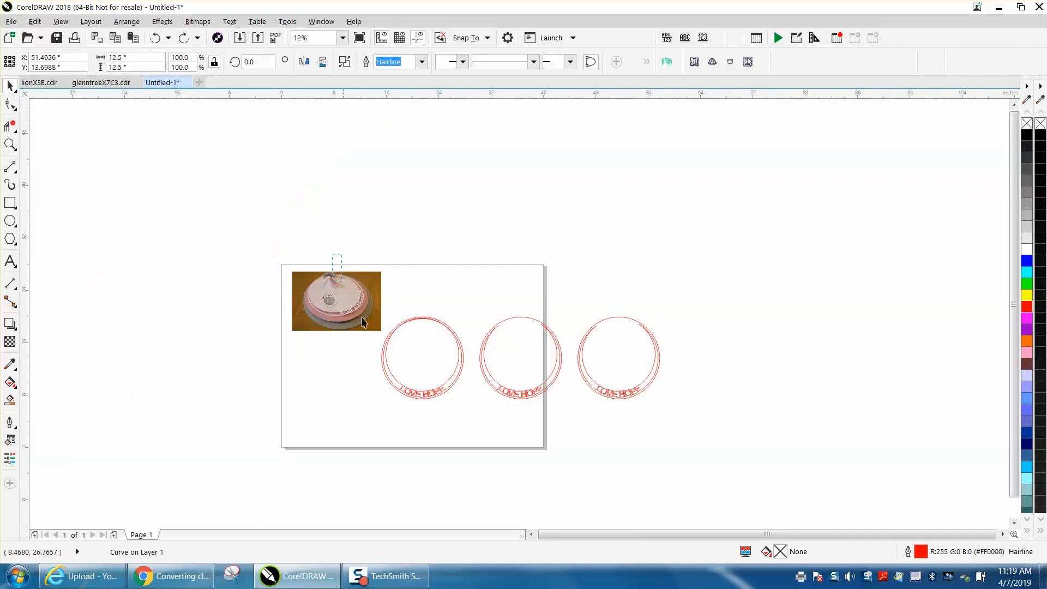
left_click_drag(572, 441, 571, 440)
key("Delete")
left_click(614, 380)
key("p")
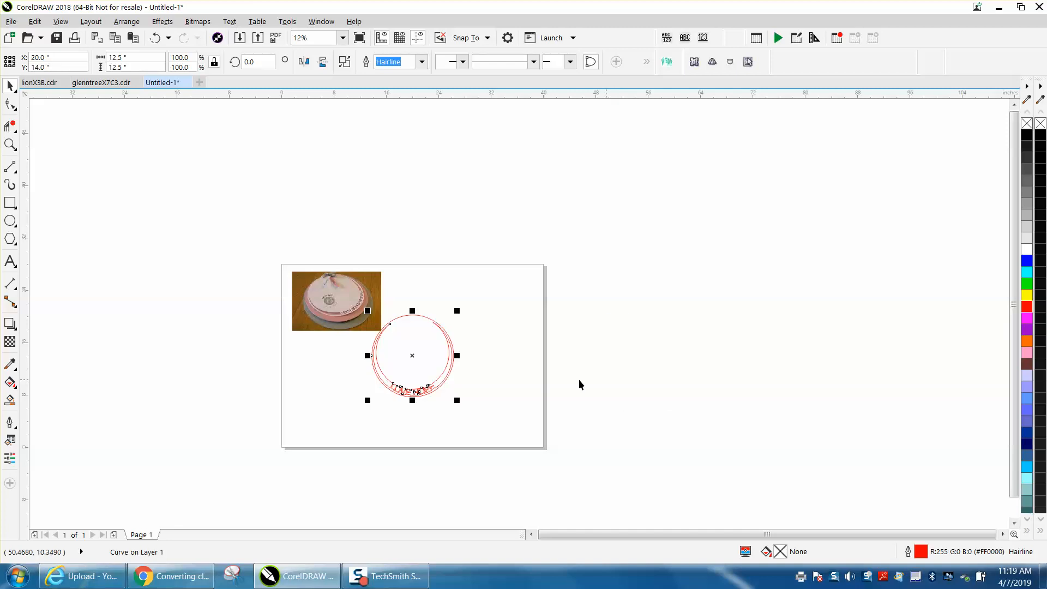
Move the reference photo off the page toward the upper left
left_click_drag(331, 307, 268, 268)
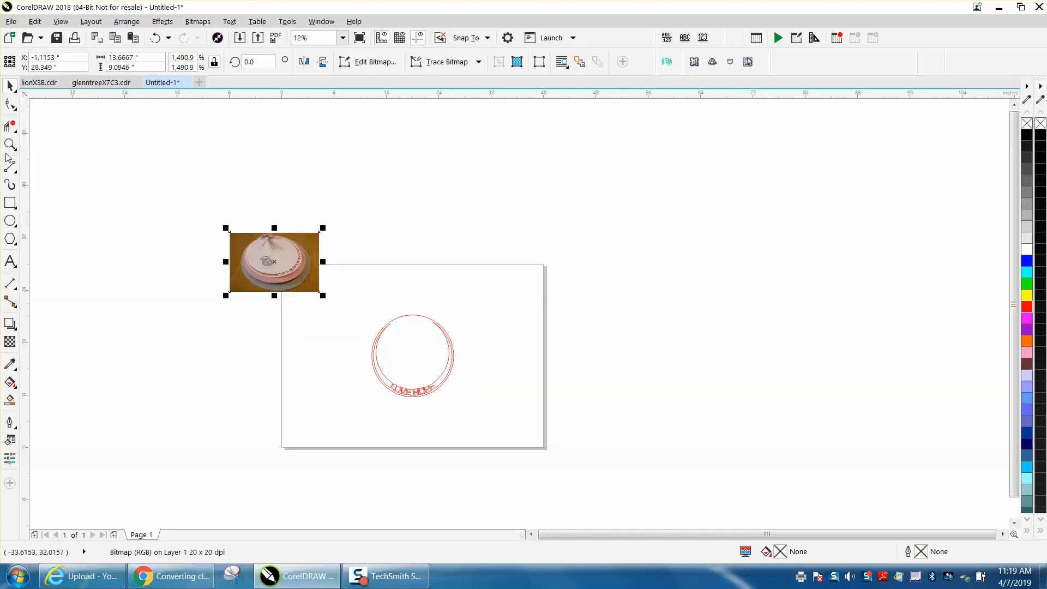
key("z")
left_click_drag(346, 288, 514, 412)
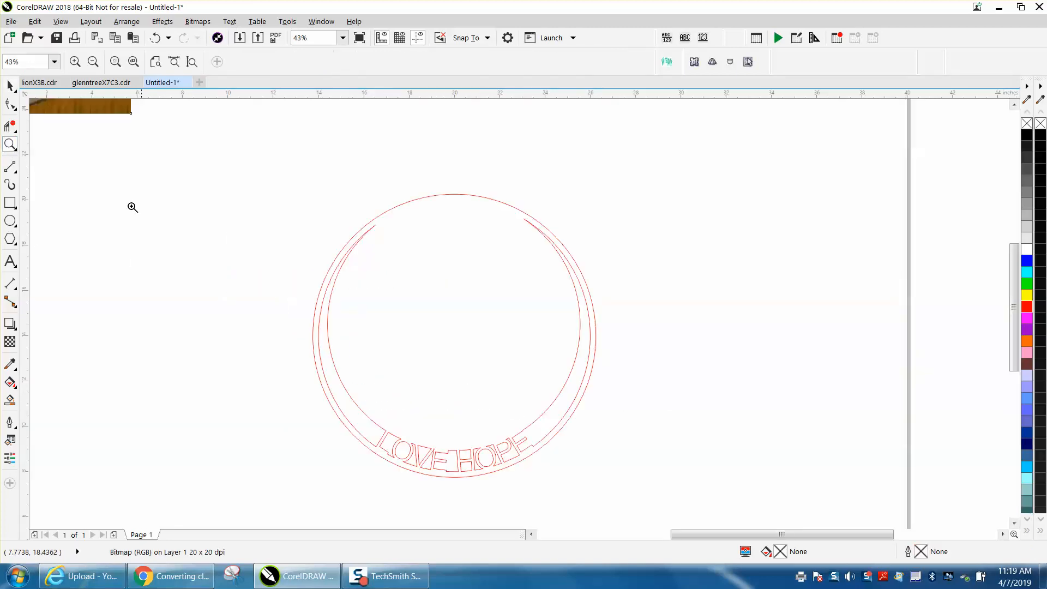
Draw a small circle, size it 0.25 x 0.25 in, center it on the page and move it up inside the ring's top
left_click(9, 220)
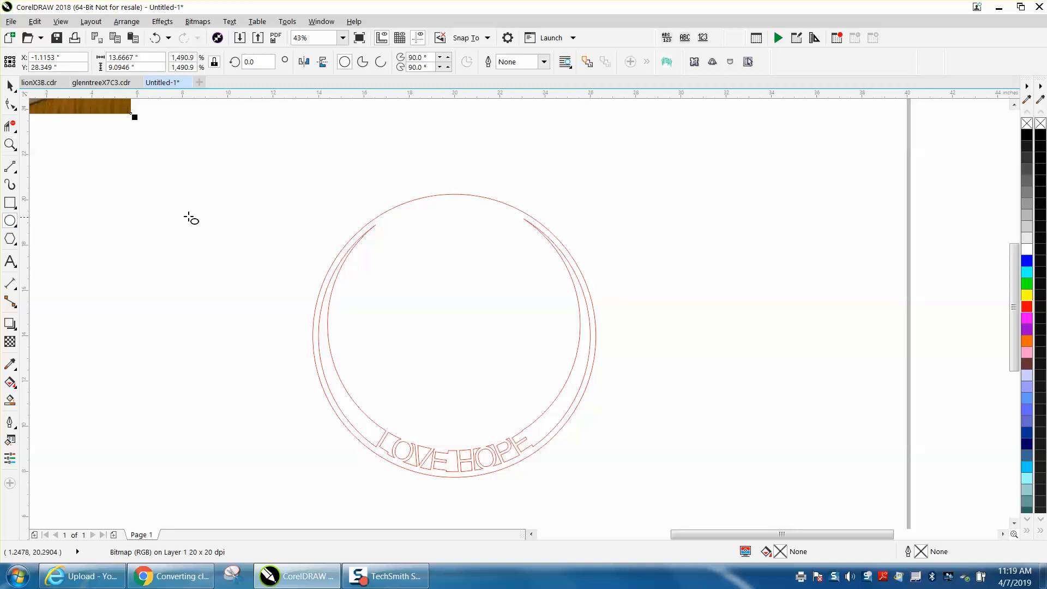
left_click_drag(363, 179, 353, 189)
left_click(131, 57)
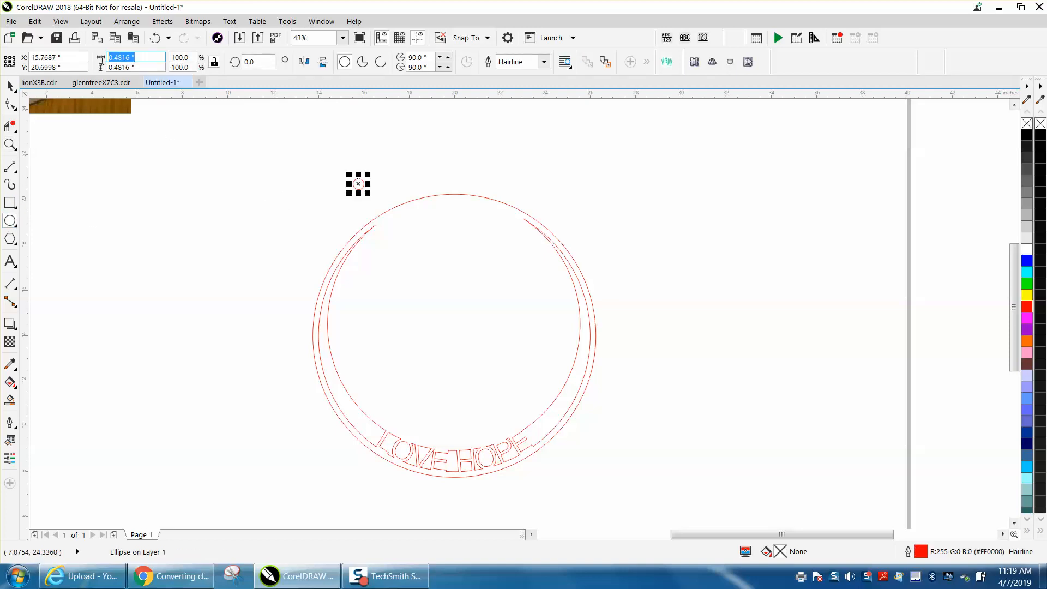
key("BackSpace")
type(".25")
key("Return")
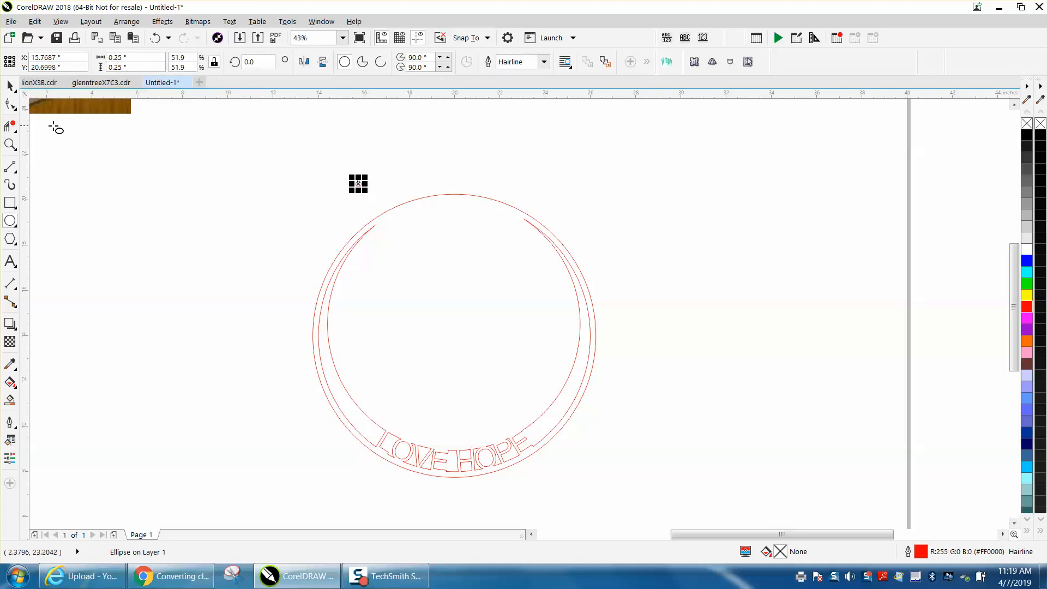
key("p")
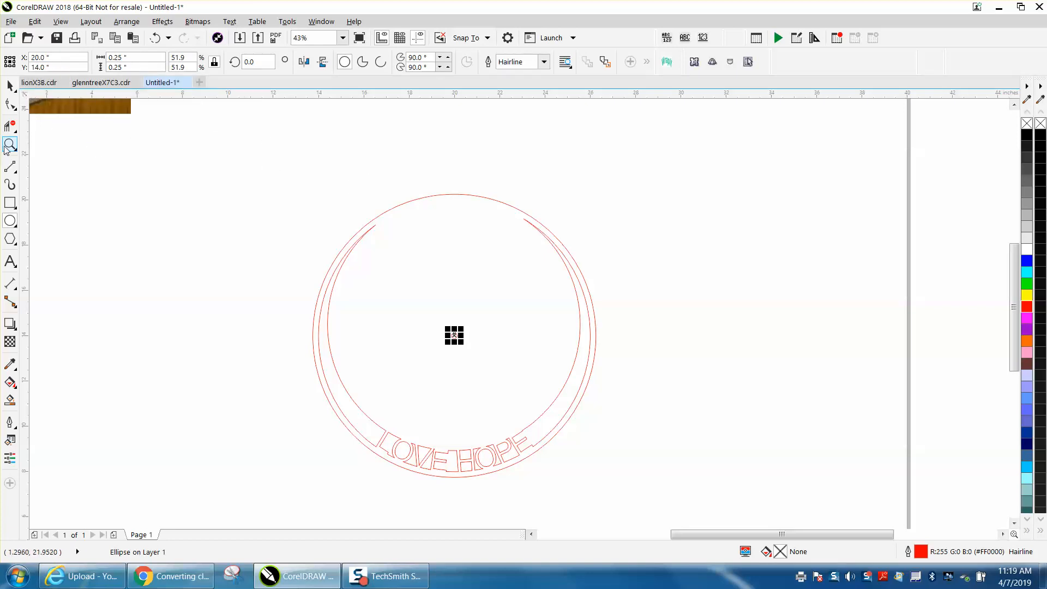
left_click(10, 85)
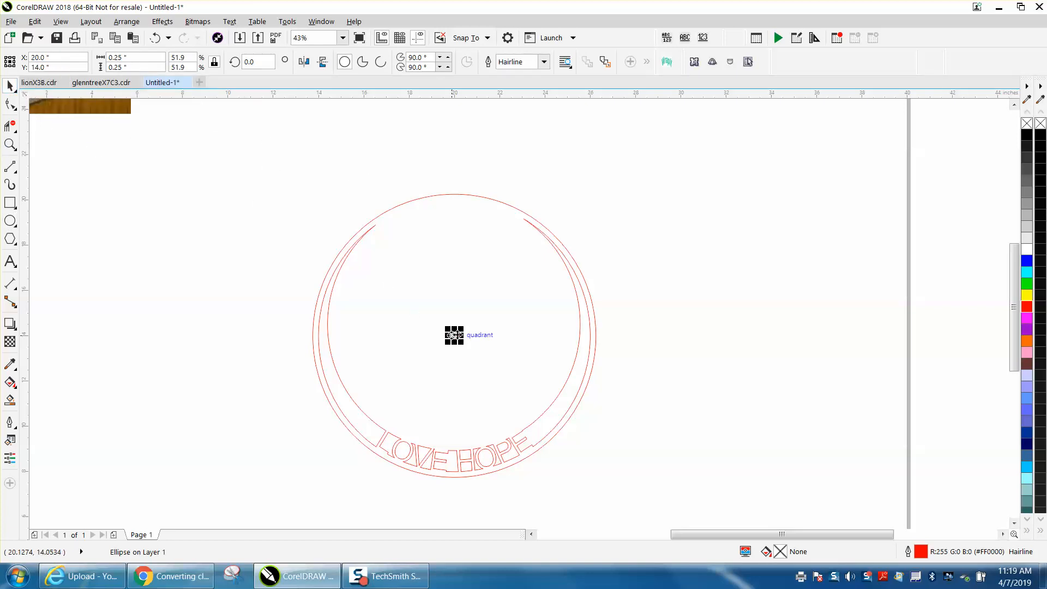
left_click_drag(456, 334, 456, 208)
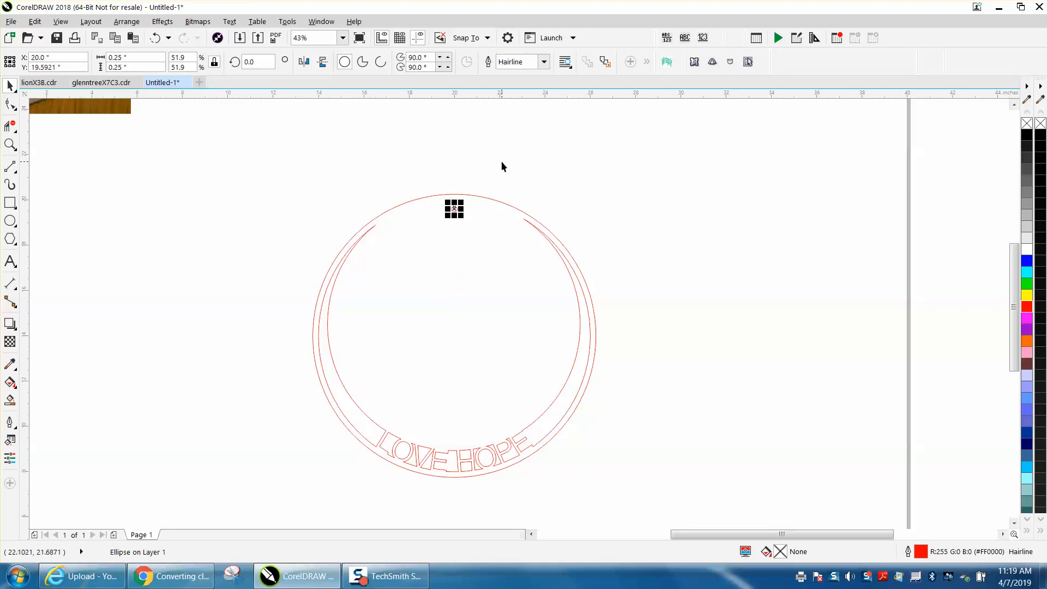
Select the ring together with the small circle and duplicate them
left_click(502, 202)
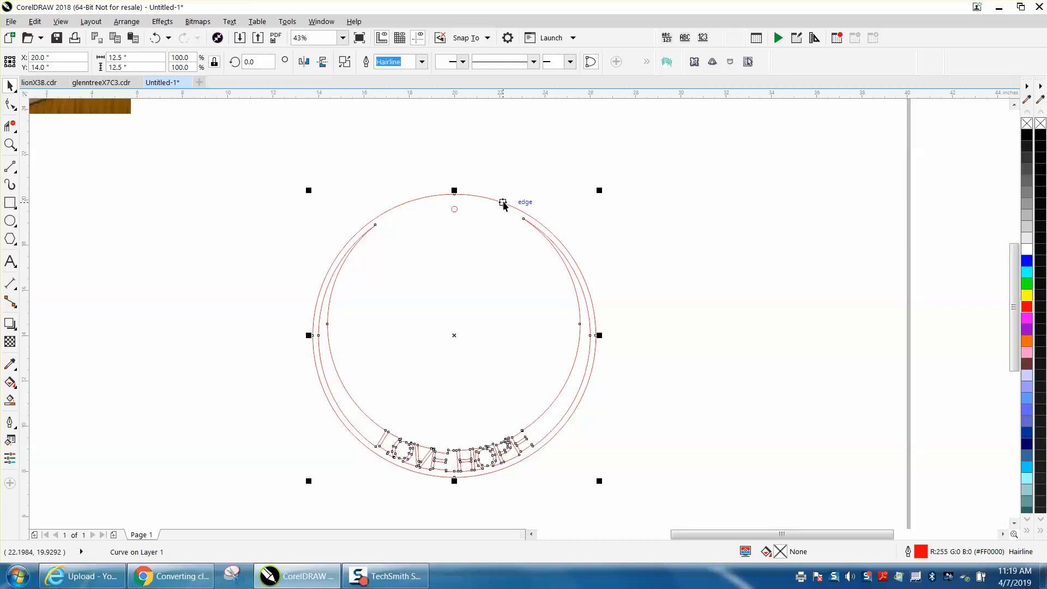
left_click_drag(245, 156, 711, 501)
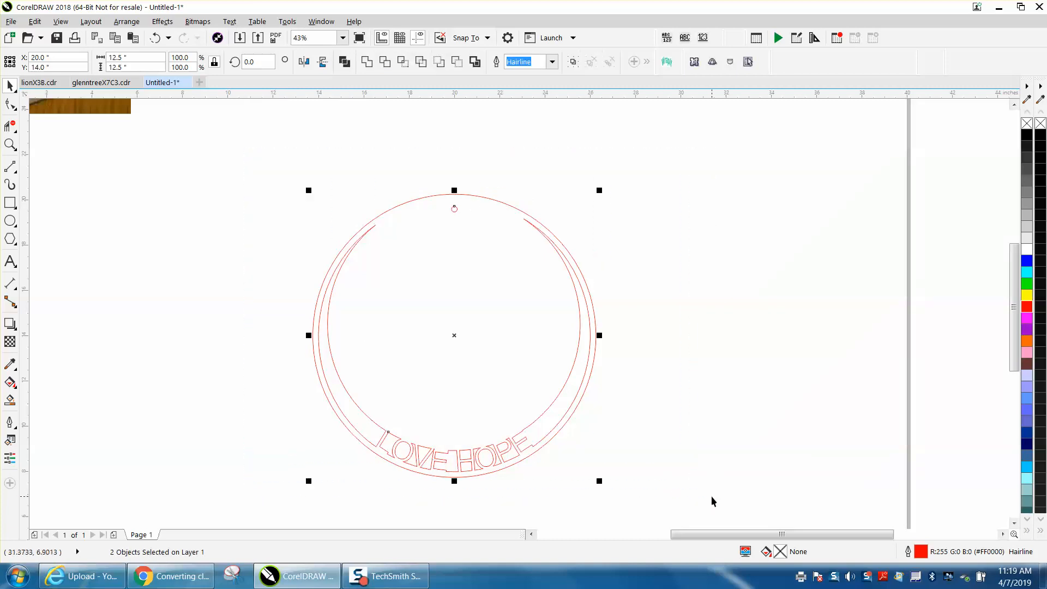
key("ctrl+d")
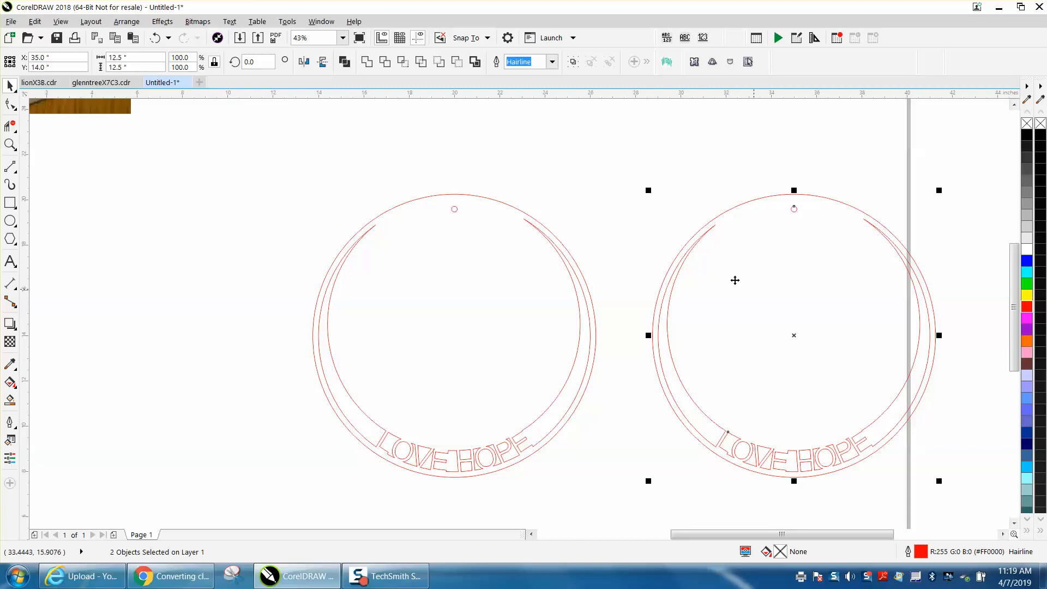
Draw a new circle, set it to 13.5 x 13.5 in and center it on the page
left_click(534, 221)
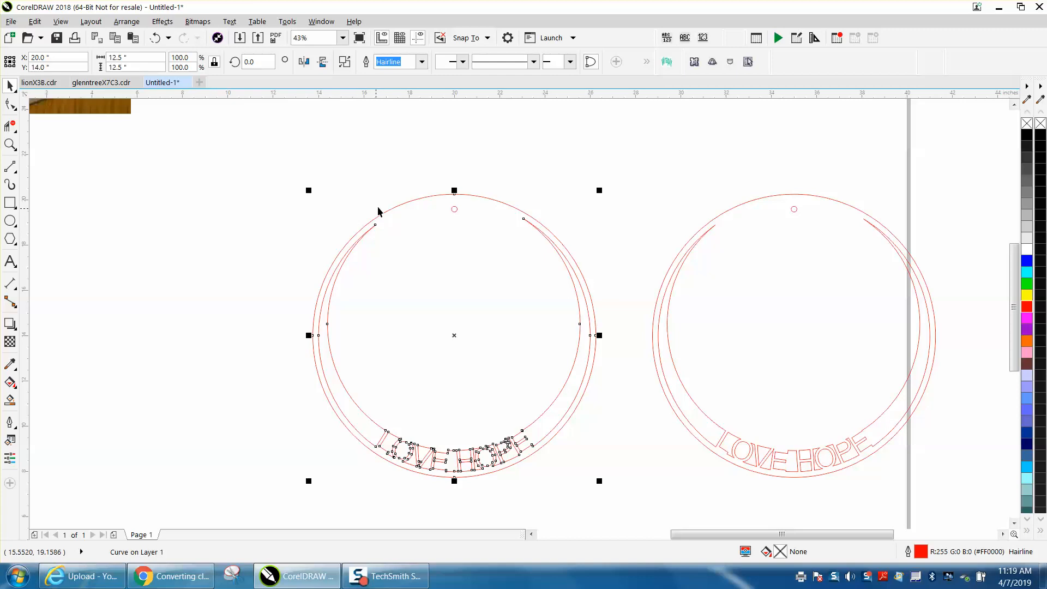
left_click(11, 222)
left_click_drag(351, 169, 90, 428)
left_click(157, 61)
type("13.5")
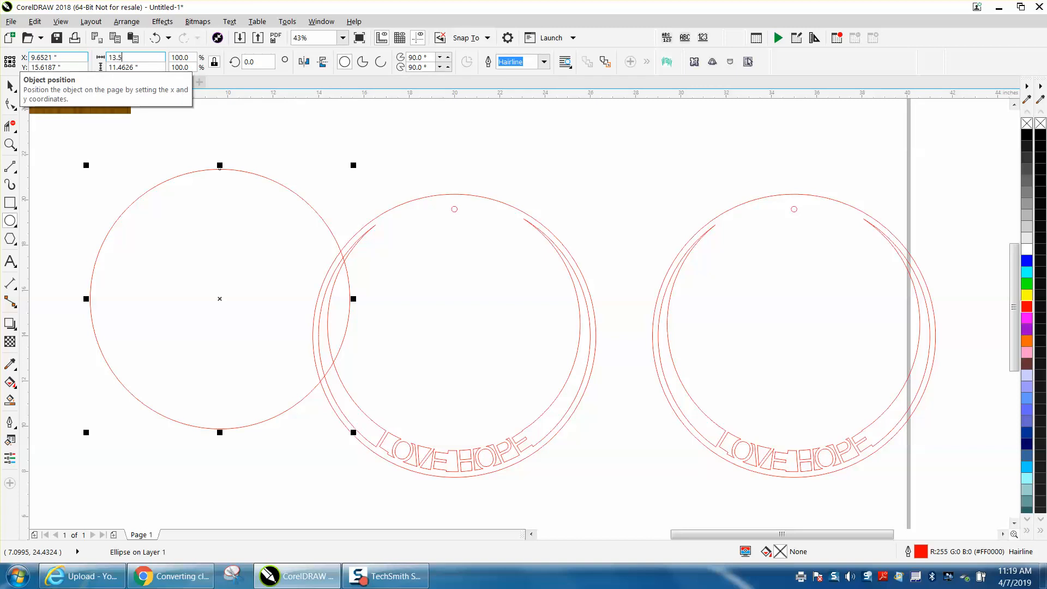
key("Tab")
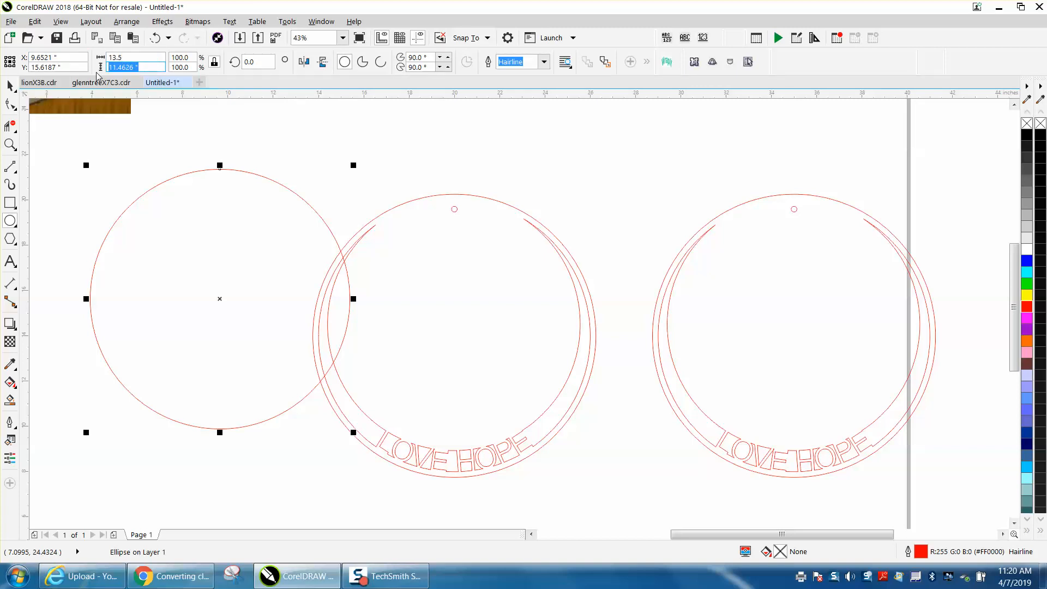
type("13.5")
key("Return")
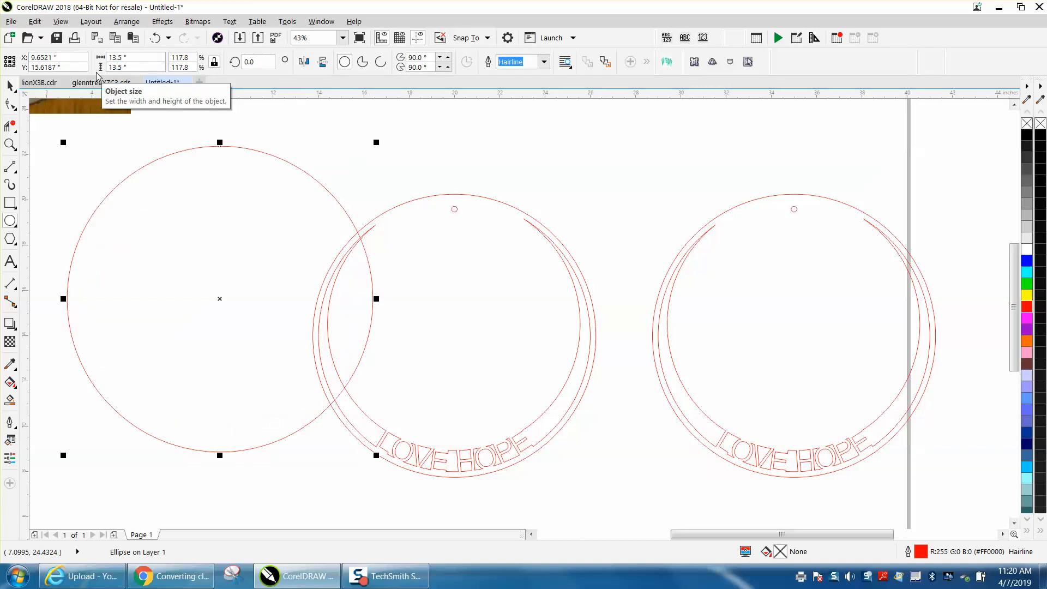
key("p")
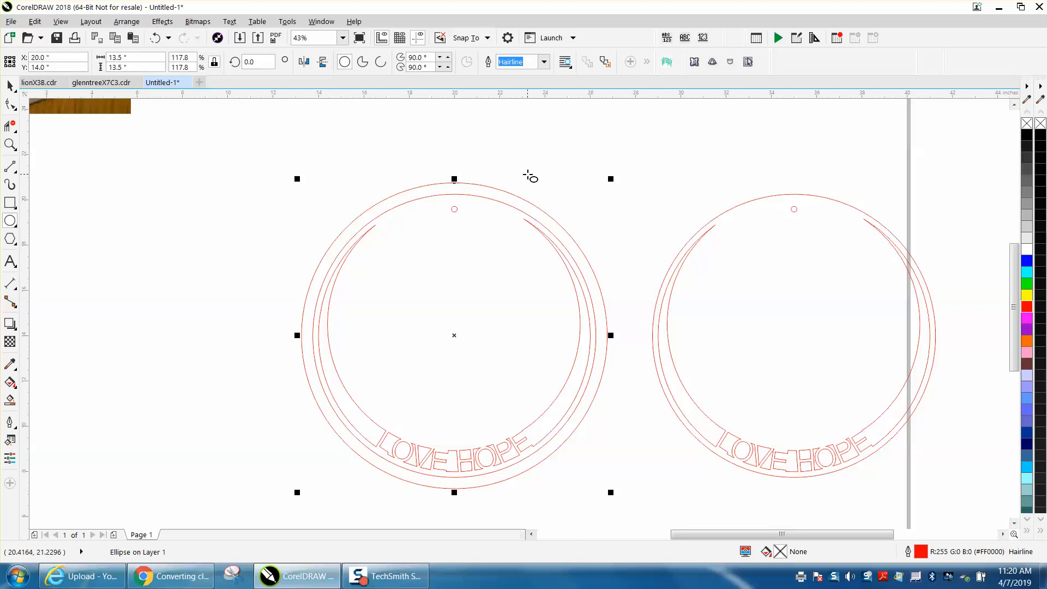
Set the nudge distance to 0.02 in and move the 13.5 in circle down so its top meets the ring's top
left_click(10, 85)
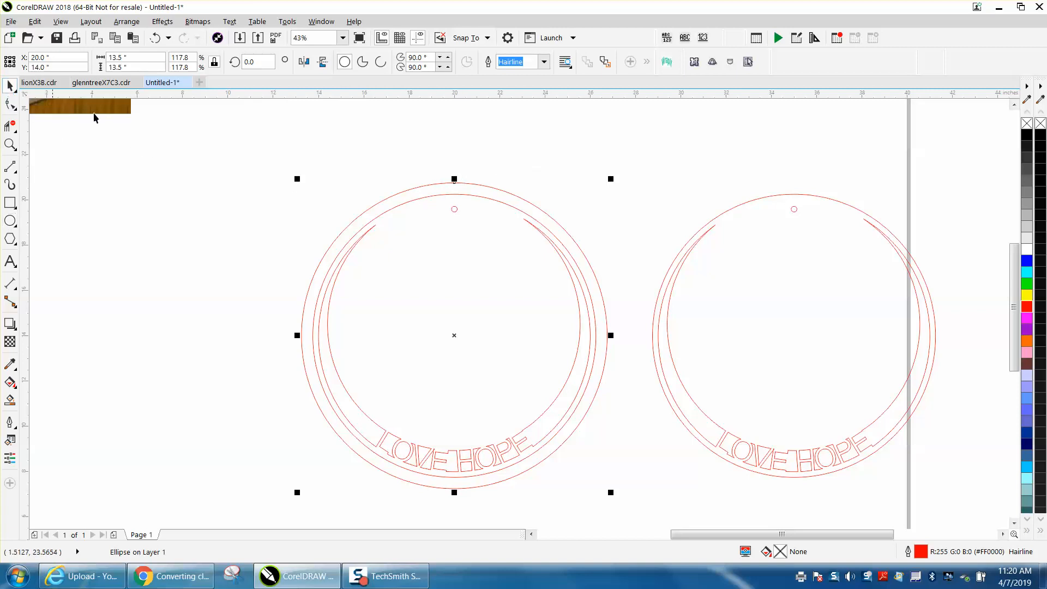
left_click(95, 118)
left_click(374, 62)
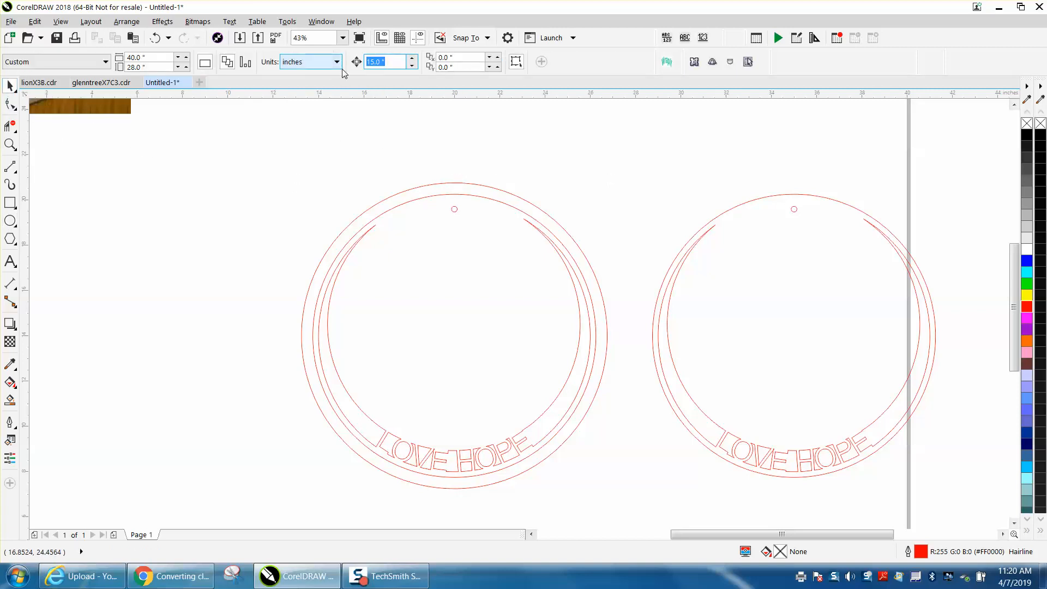
type(".02")
left_click(462, 183)
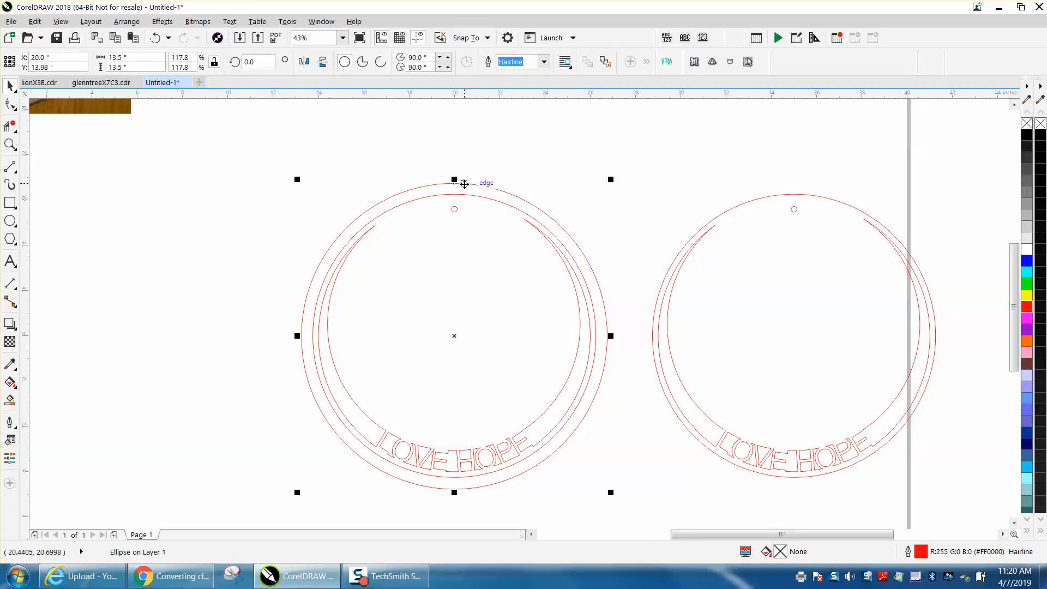
left_click_drag(464, 183, 464, 188)
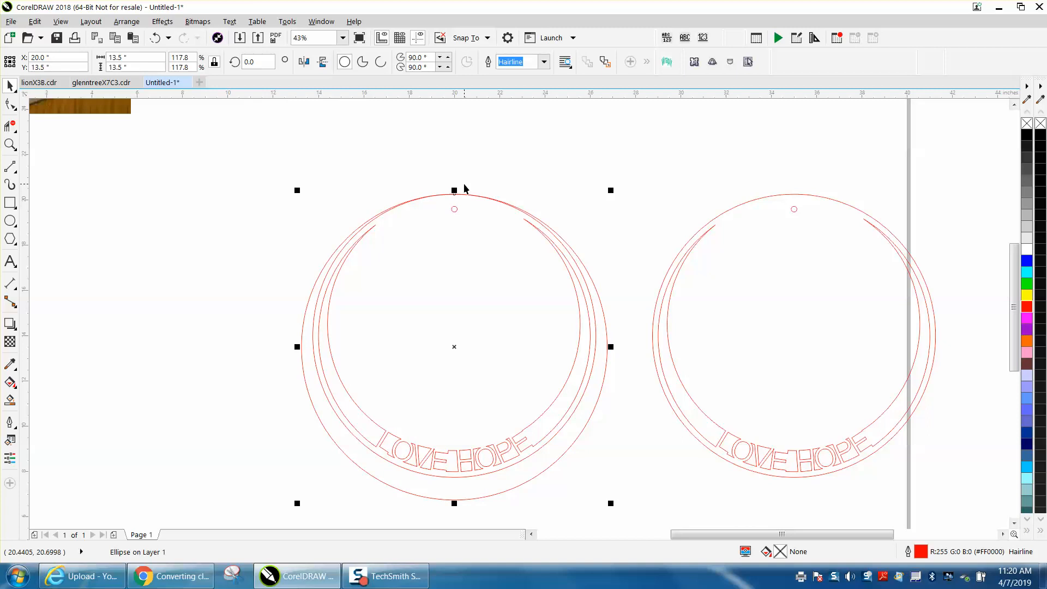
left_click(491, 180)
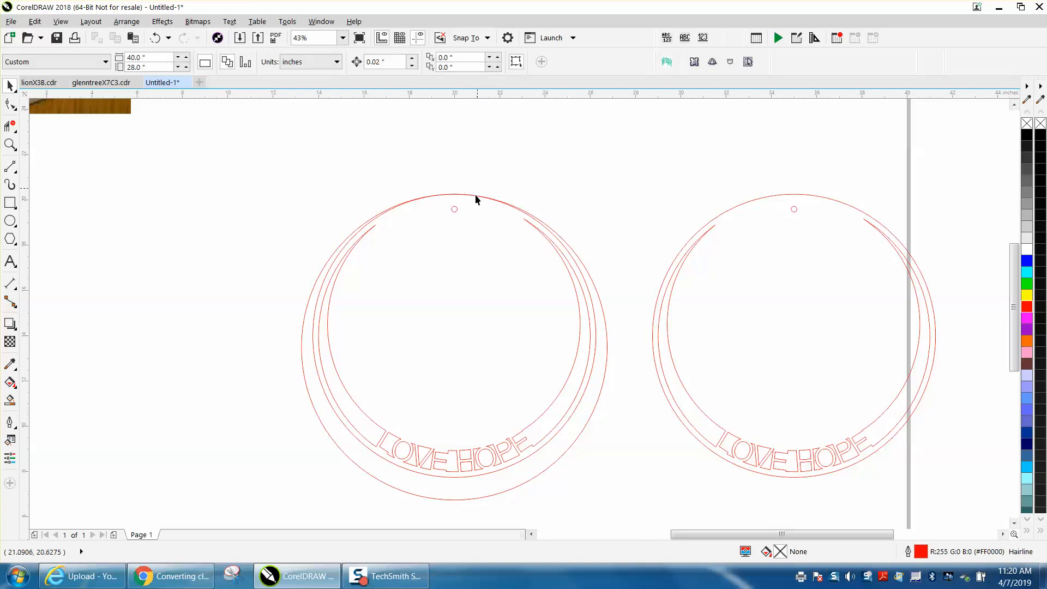
left_click(455, 211)
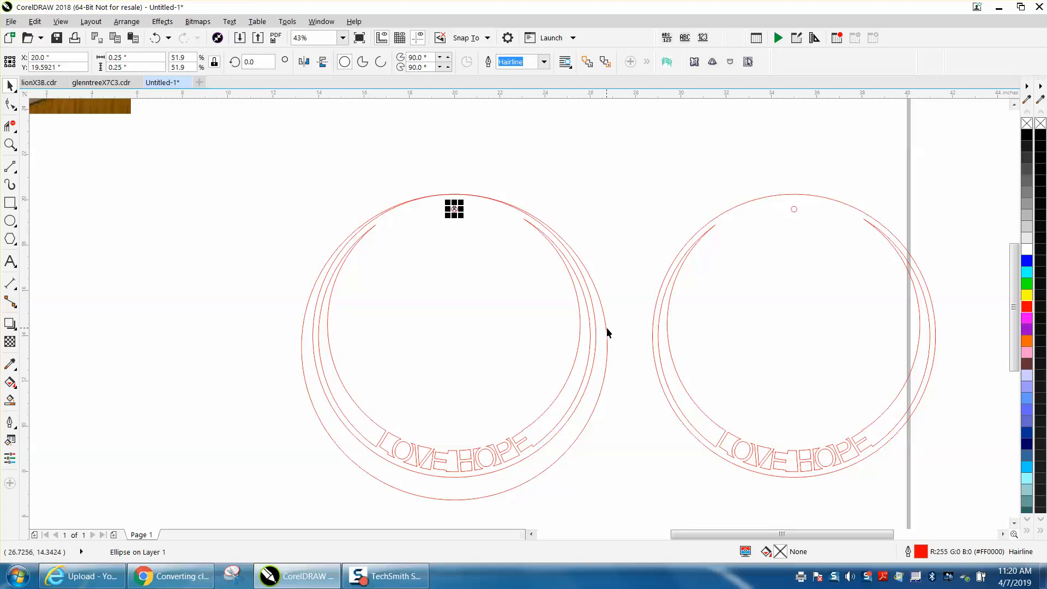
left_click(608, 275)
left_click(455, 209)
left_click(596, 288, "shift")
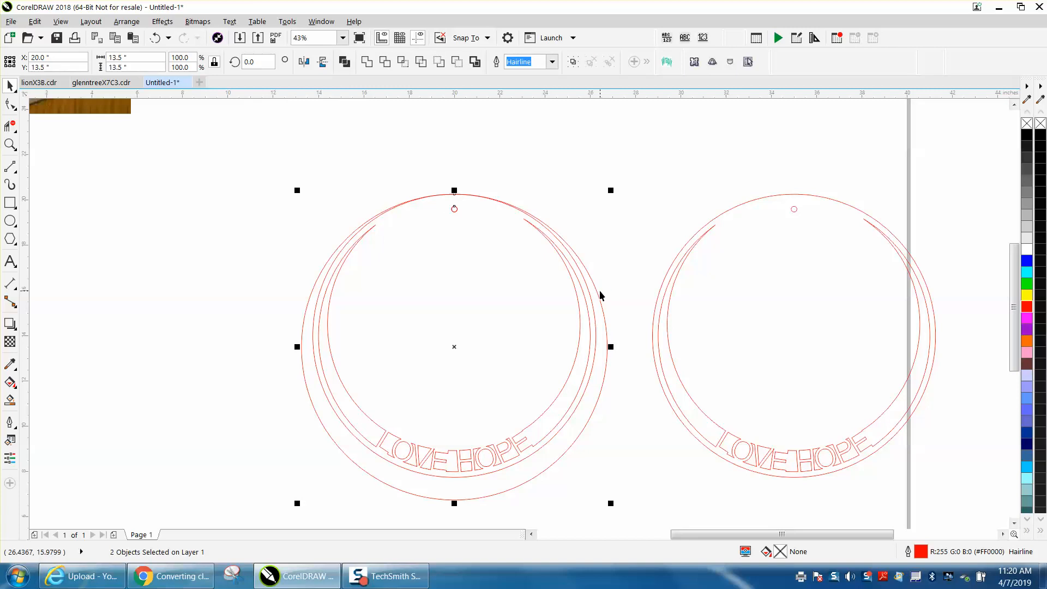
key("Left")
key("Right")
left_click(626, 189)
Set the nudge distance to 15 in and move the small circle and the 13.5 in circle 15 in to the left
double_click(382, 62)
type("15")
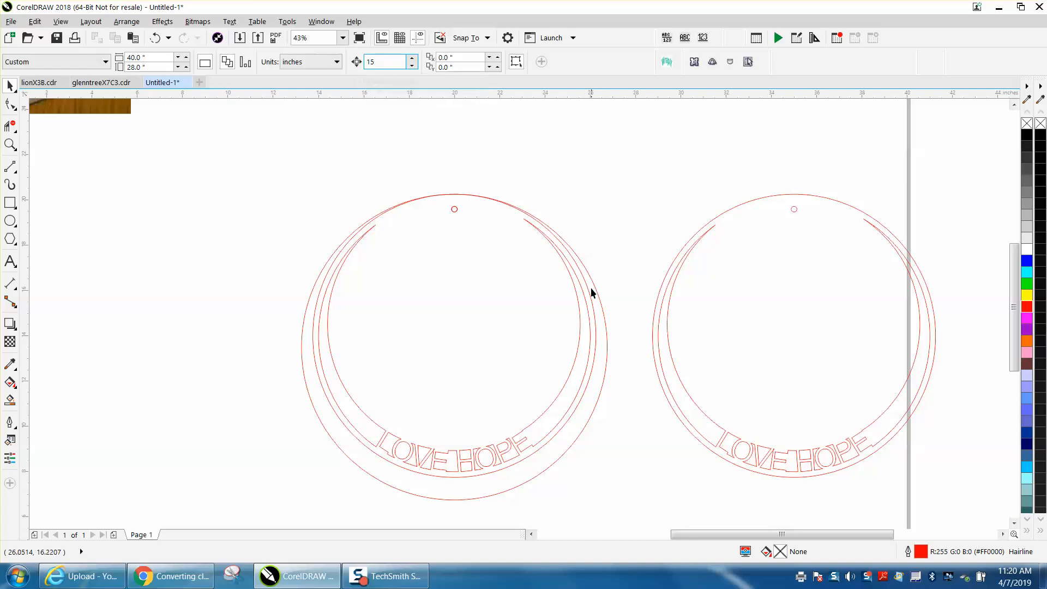
left_click(594, 289)
left_click(428, 206)
left_click(452, 210)
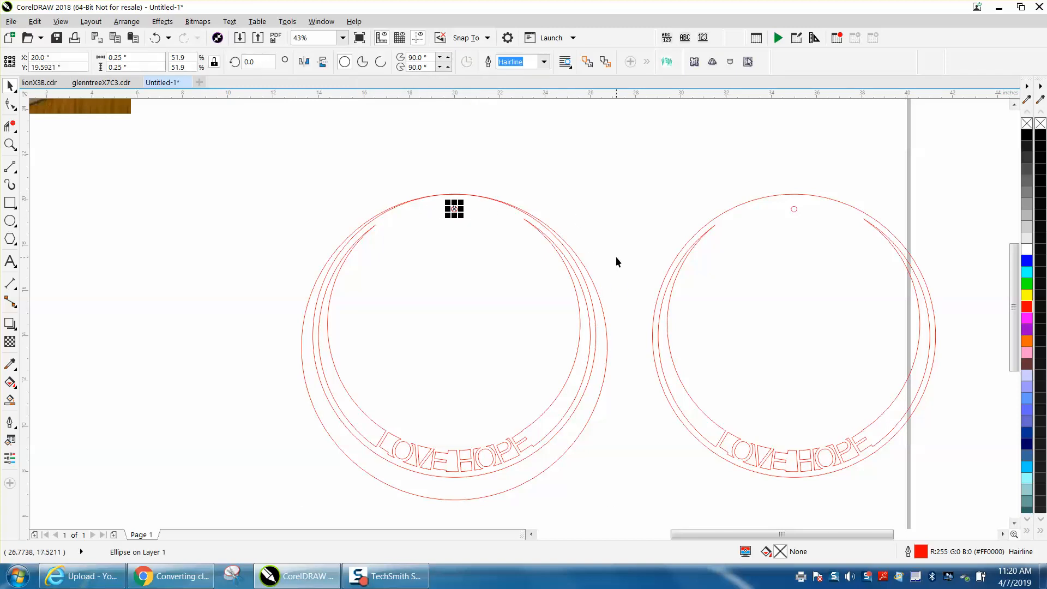
left_click(594, 284, "shift")
key("Left")
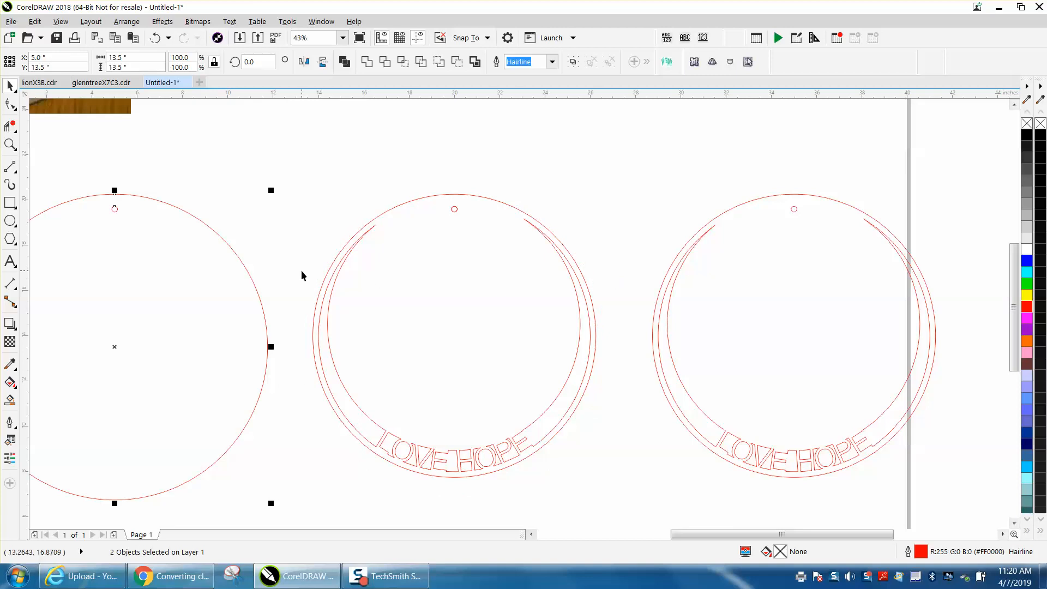
Move the small circle and the 13.5 in circle 30 in to the right onto the rightmost ring design
key("Right")
key("Right")
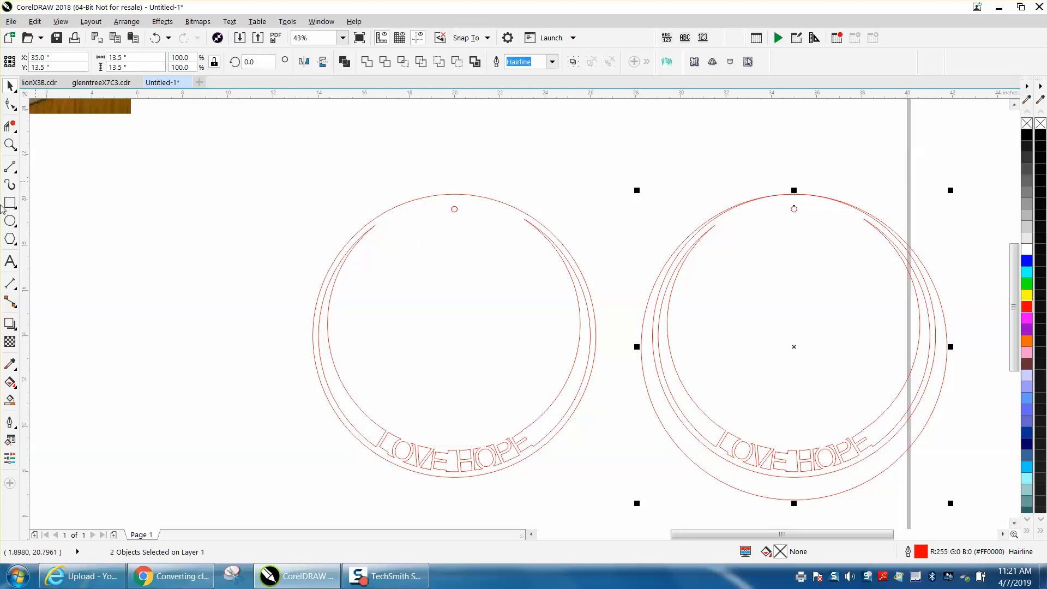
Draw a new circle, set it to 15 x 15 in and center it on the page
left_click(9, 221)
left_click_drag(370, 184, 110, 444)
left_click(137, 58)
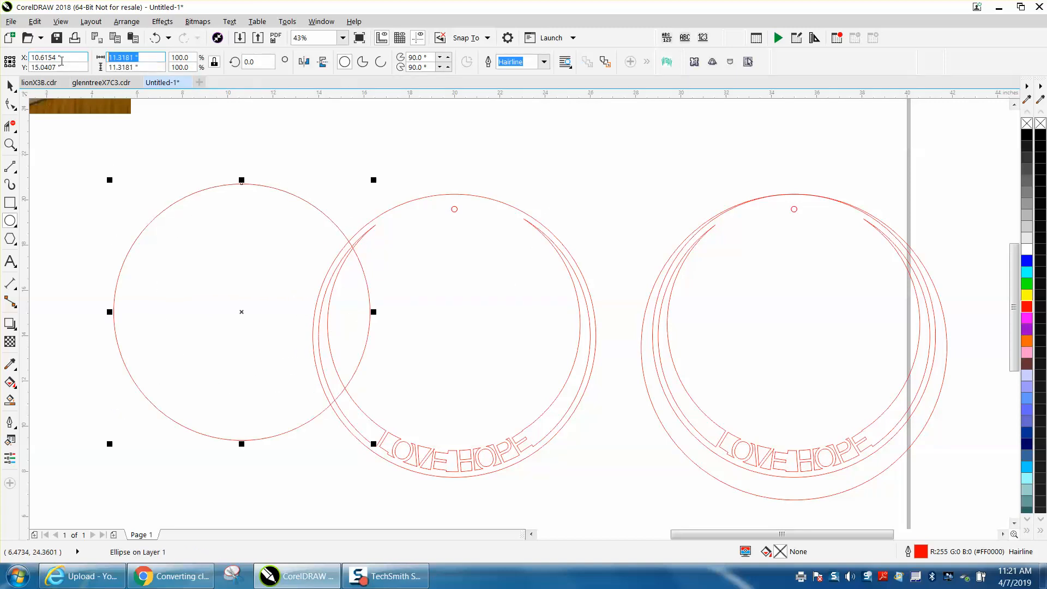
type("15")
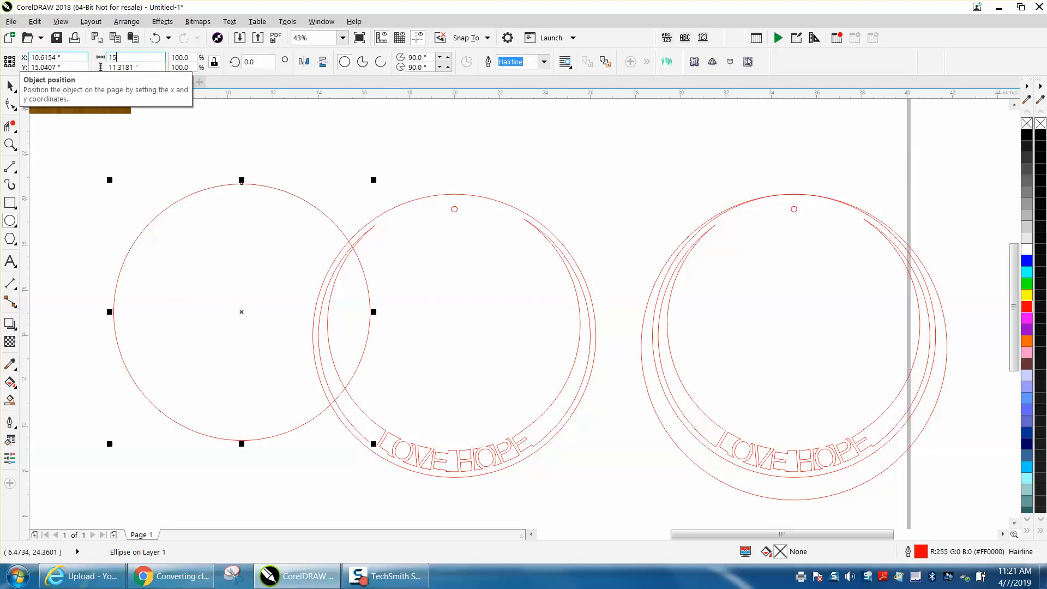
key("Tab")
type("15")
key("Return")
key("p")
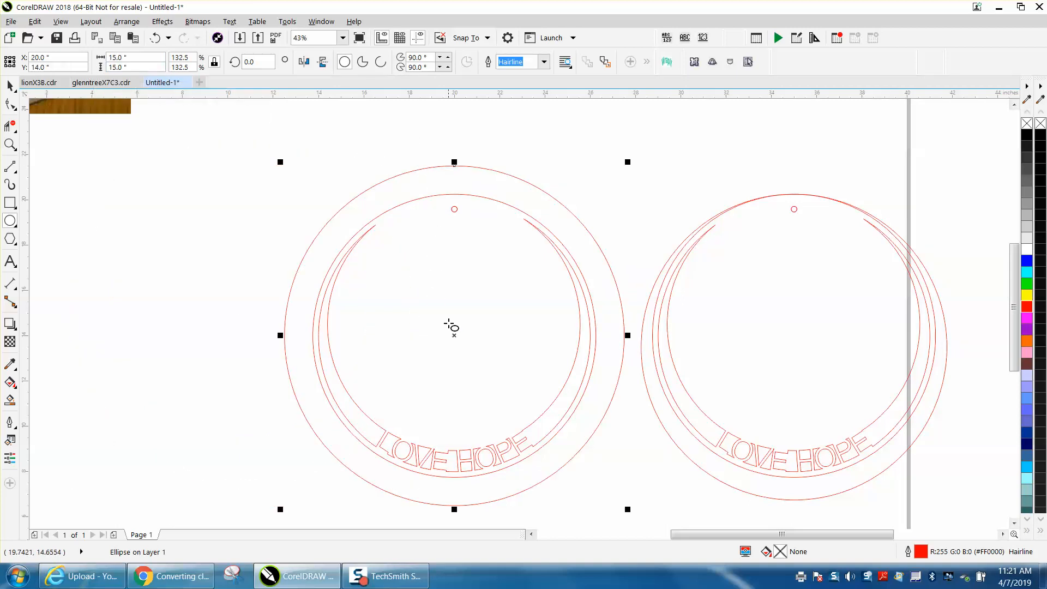
Set a fine nudge distance and move the 15 in circle down until its top meets the ring's top
left_click_drag(452, 336, 453, 362)
left_click(10, 144)
left_click_drag(414, 182, 510, 241)
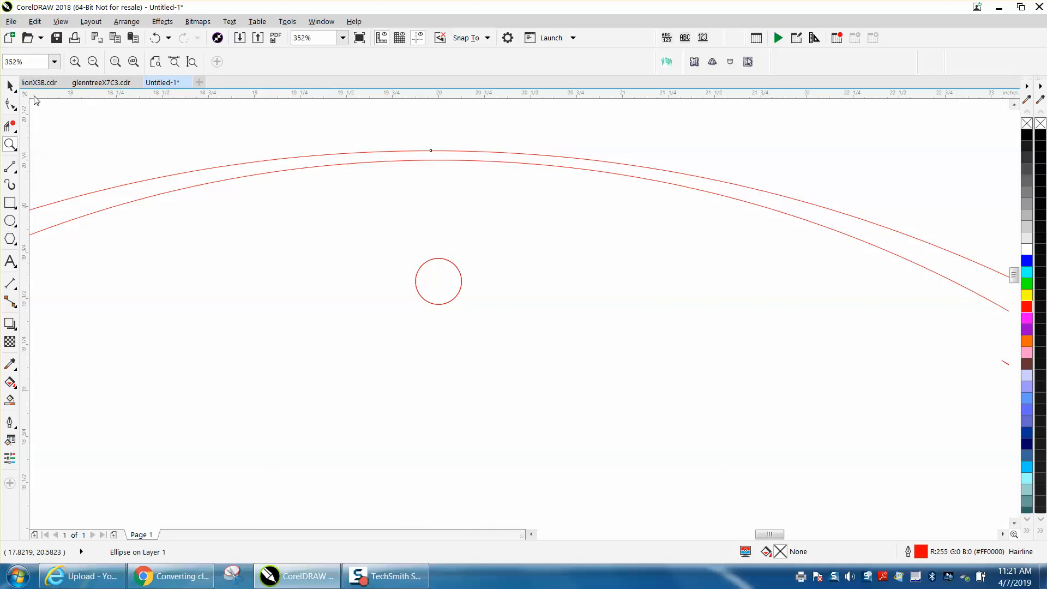
left_click(11, 86)
left_click(382, 62)
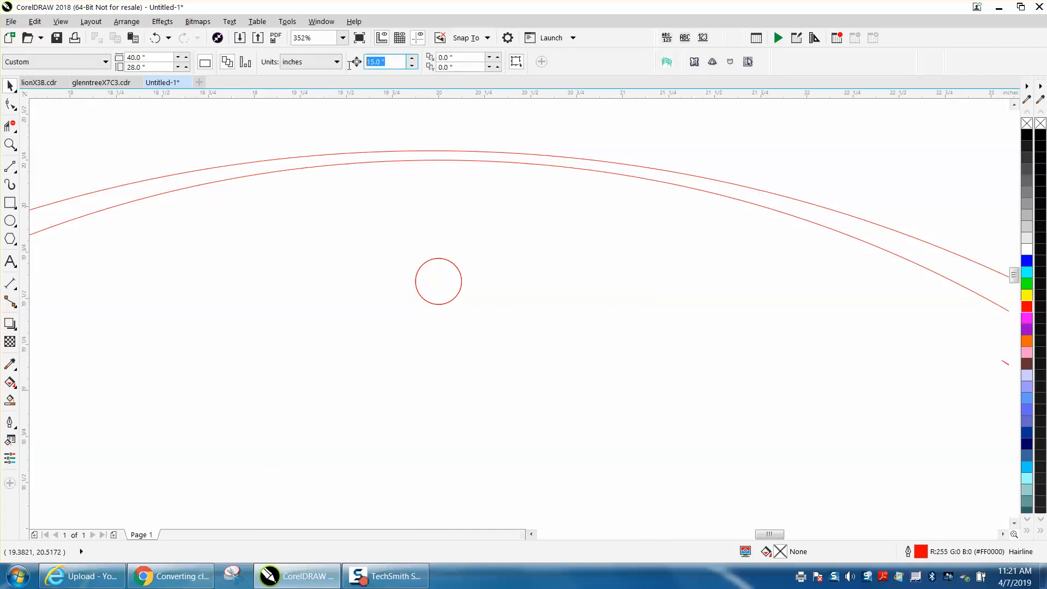
type(".001")
left_click(500, 156)
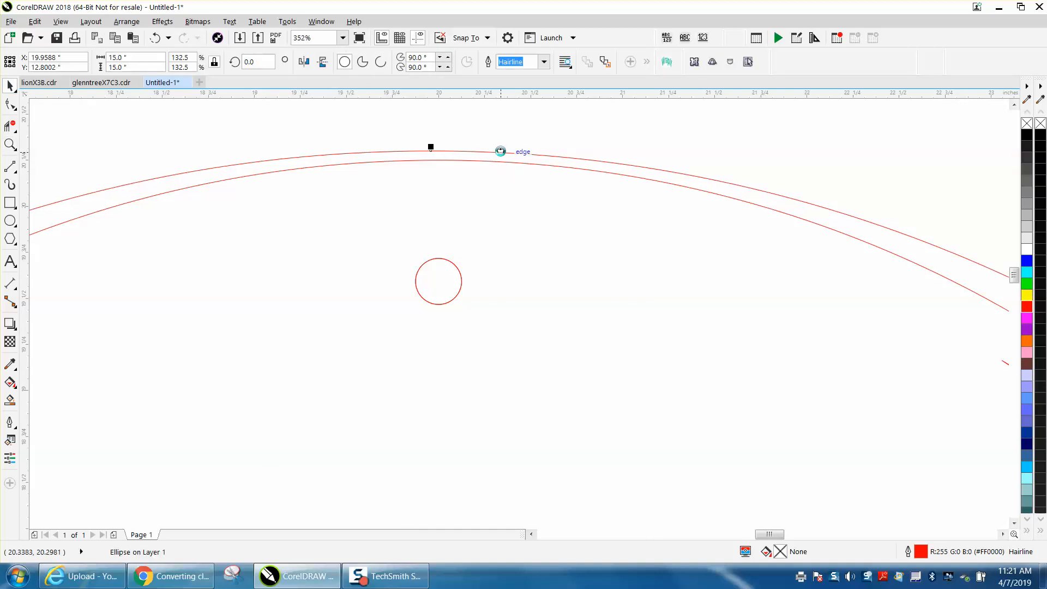
key("Down")
key("Down")
key("Down")
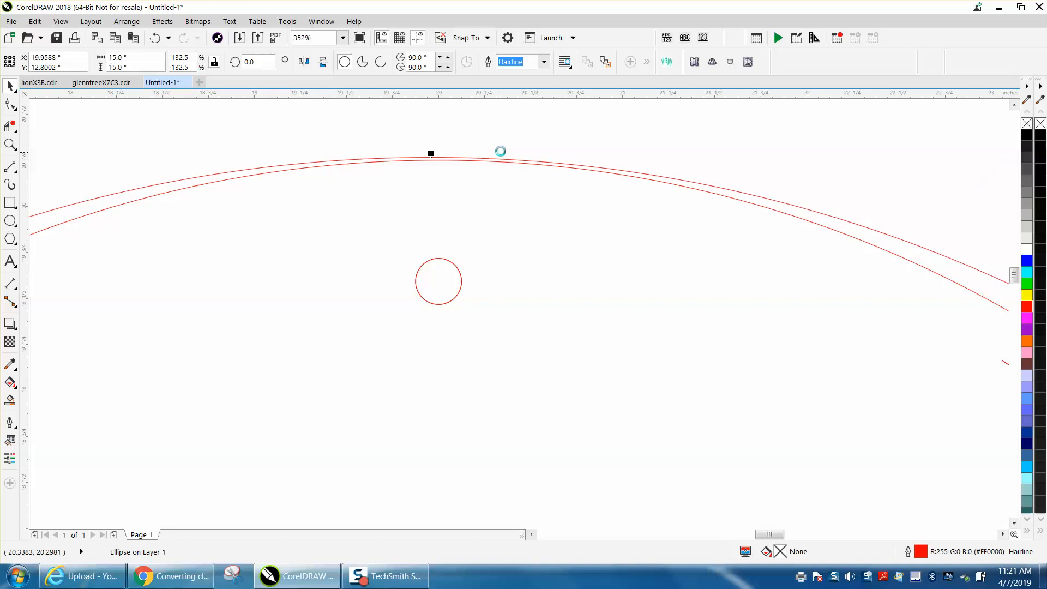
scroll(620, 187, "down", 3)
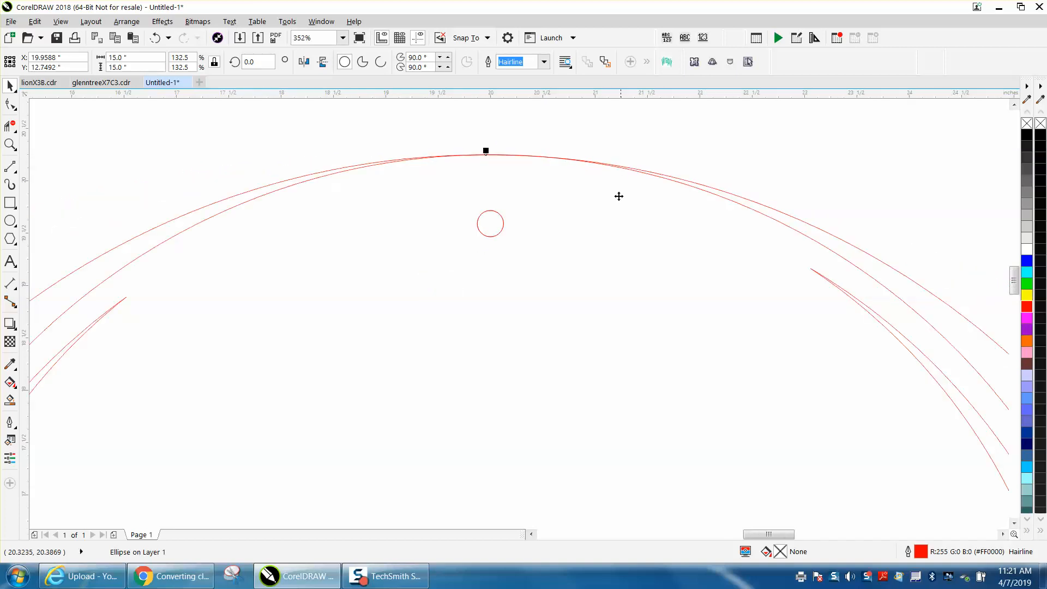
Delete the middle ring carrying the LOVE HOPE lettering
left_click(750, 264)
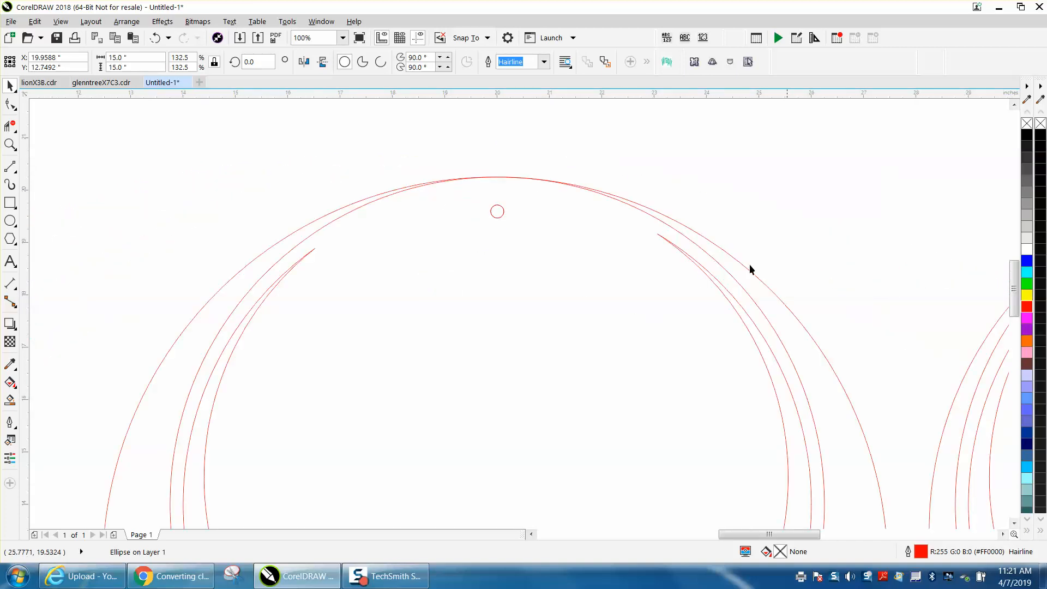
left_click(715, 286)
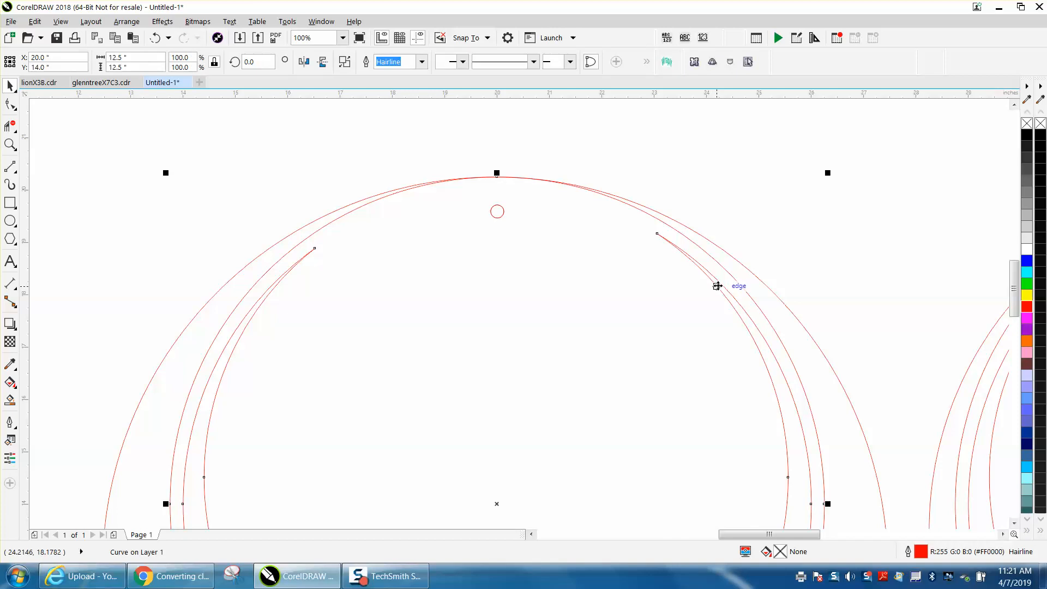
key("Delete")
scroll(466, 257, "down", 5)
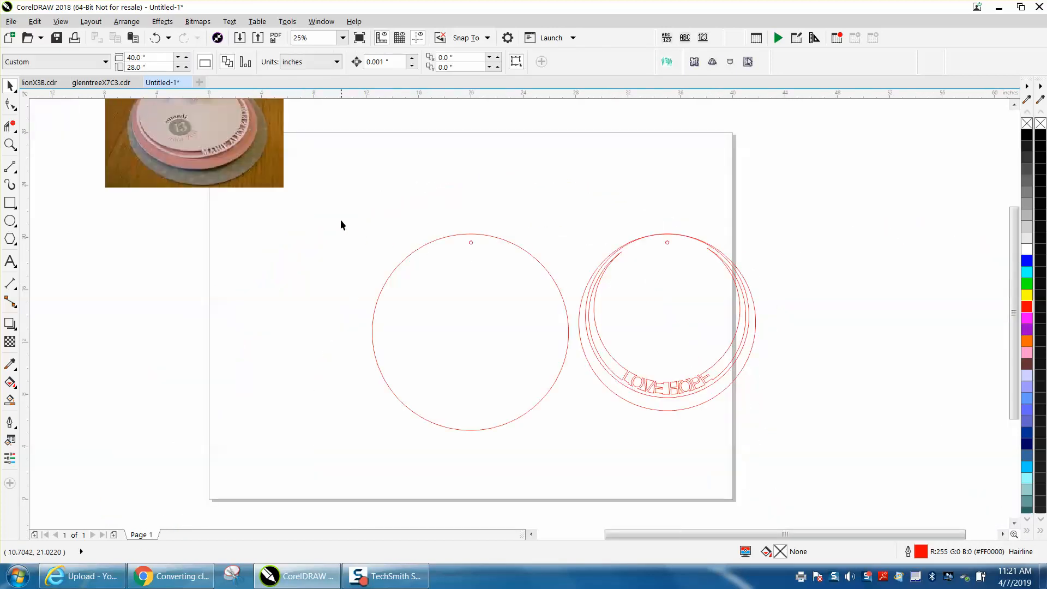
Select the three objects of the middle design and group them
left_click_drag(491, 376, 574, 444)
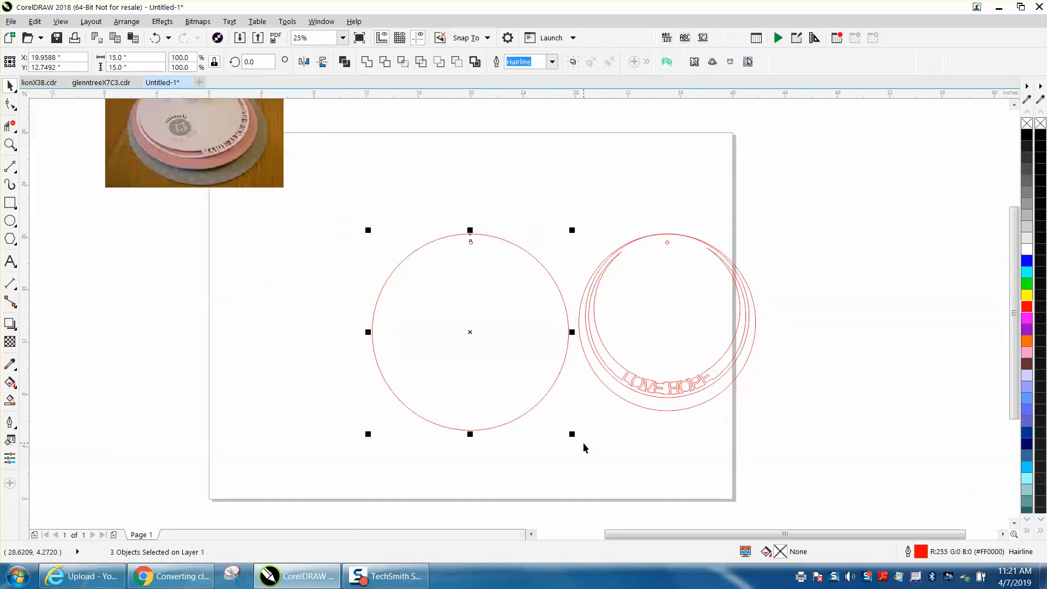
key("ctrl+g")
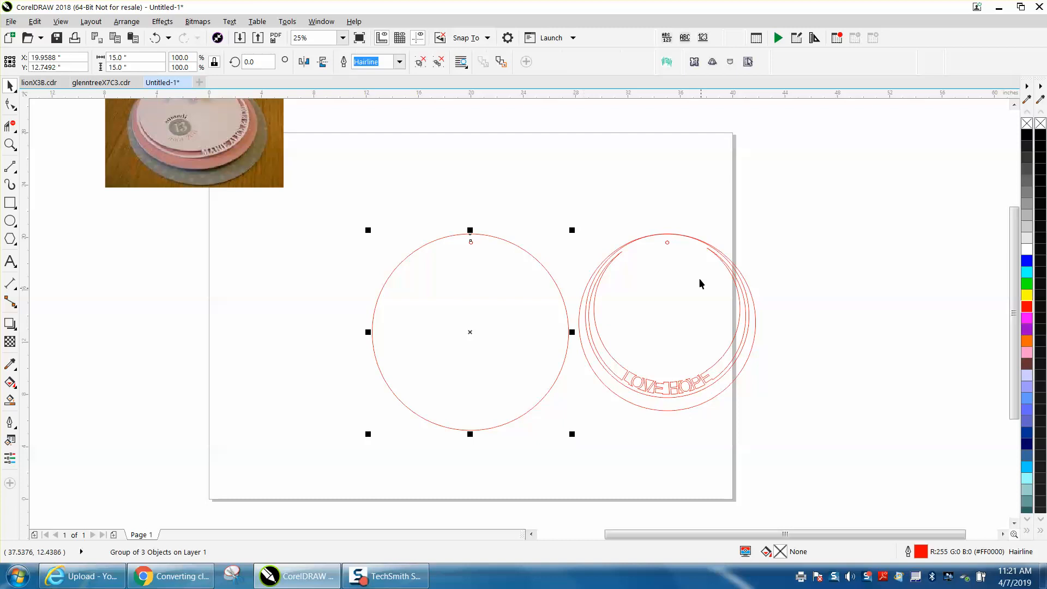
Set the nudge distance to 15 in
left_click_drag(577, 211, 770, 411)
key("Escape")
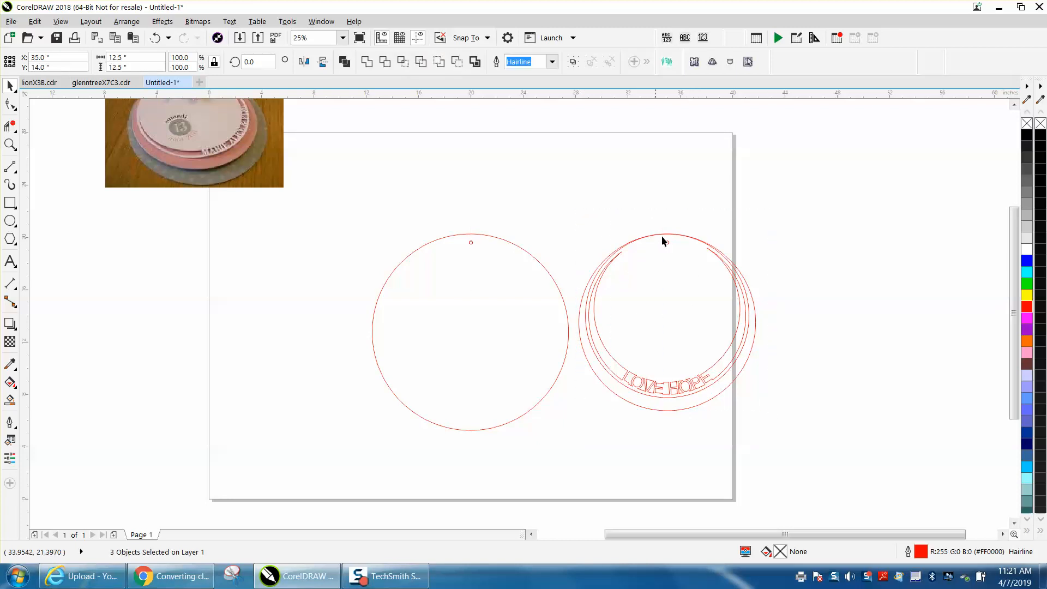
left_click(676, 389)
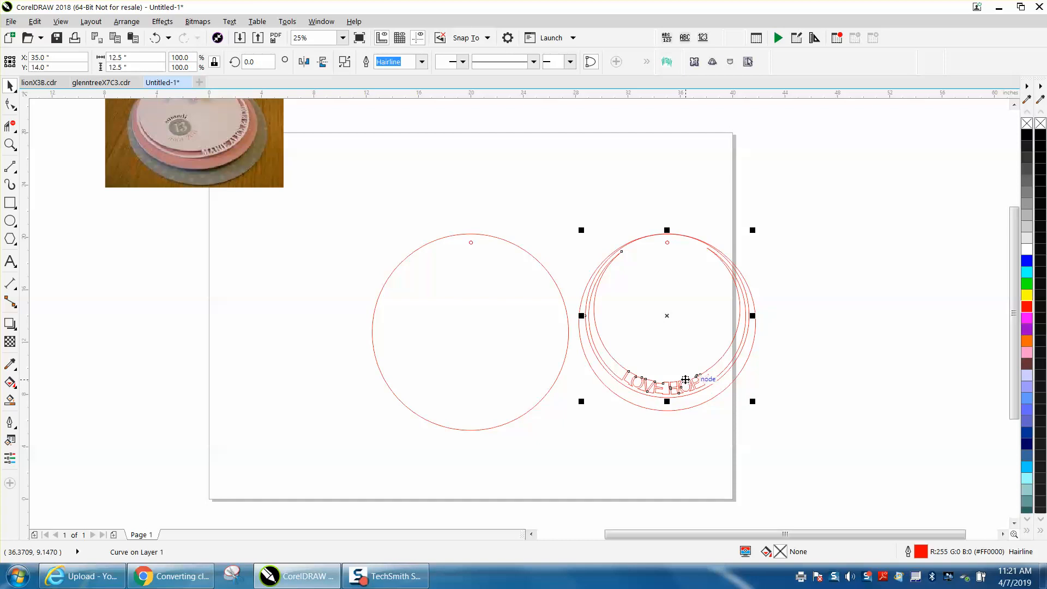
key("Left")
key("Left")
left_click(557, 193)
double_click(382, 62)
type("15")
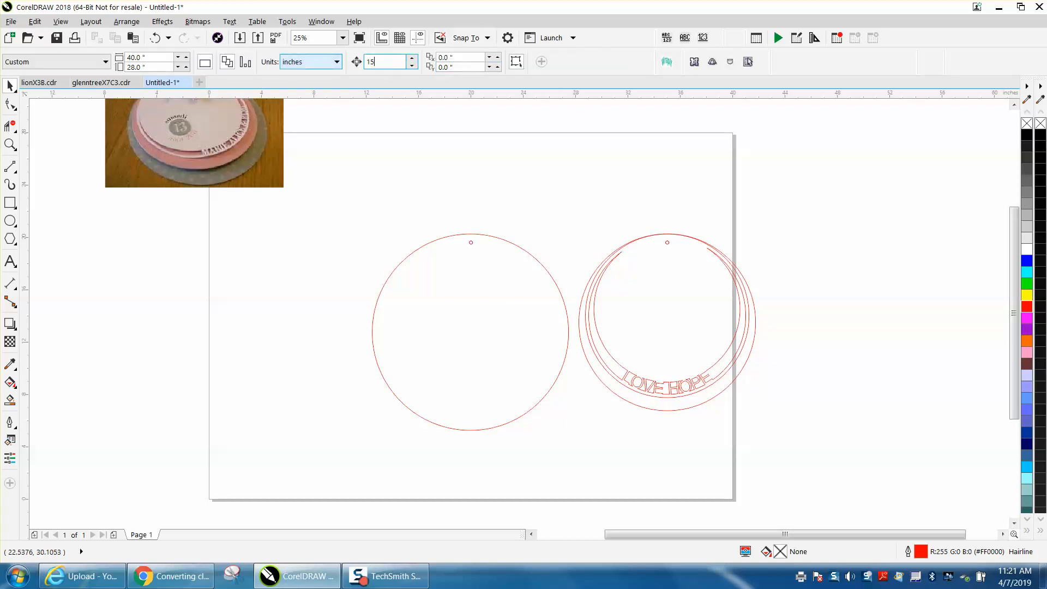
Move the 13.5 in circle 15 in to the left into the middle design
left_click(675, 351)
key("Left")
key("Left")
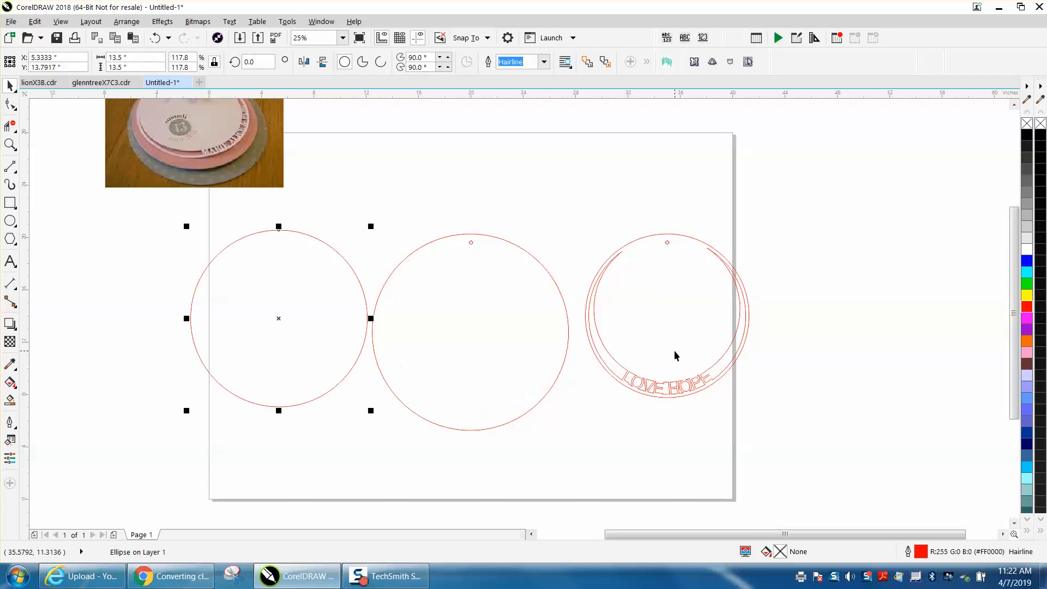
key("Right")
key("Right")
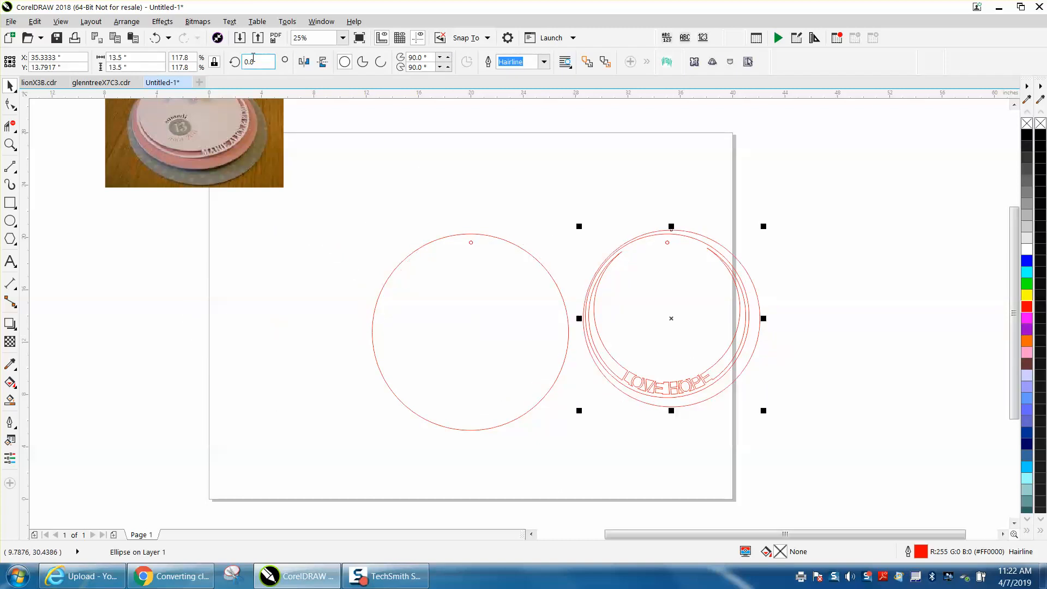
left_click(156, 40)
left_click(156, 39)
key("ctrl+shift+z")
left_click(156, 41)
left_click(157, 41)
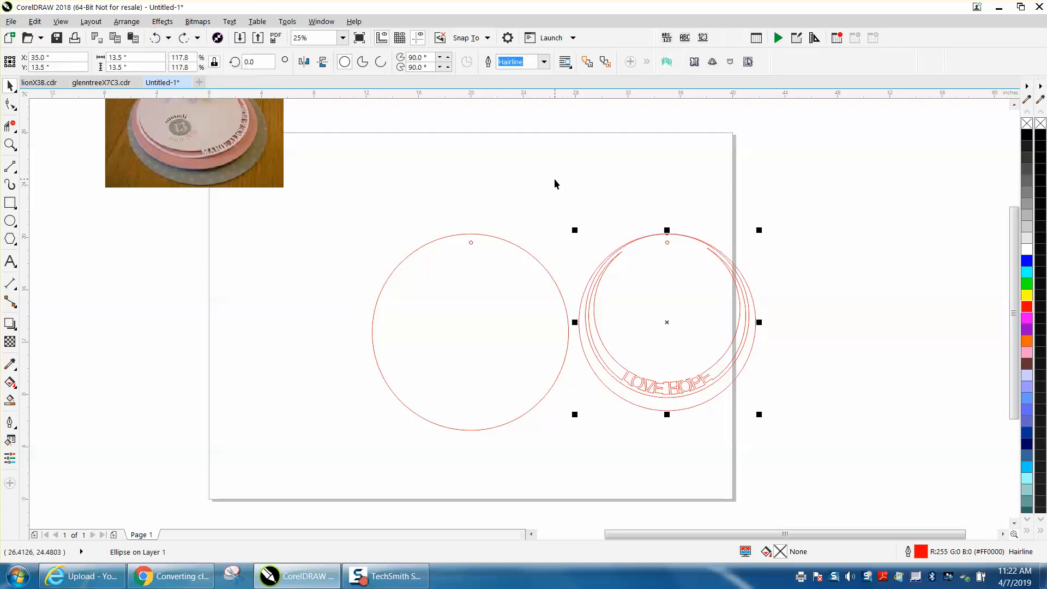
key("ctrl+shift+z")
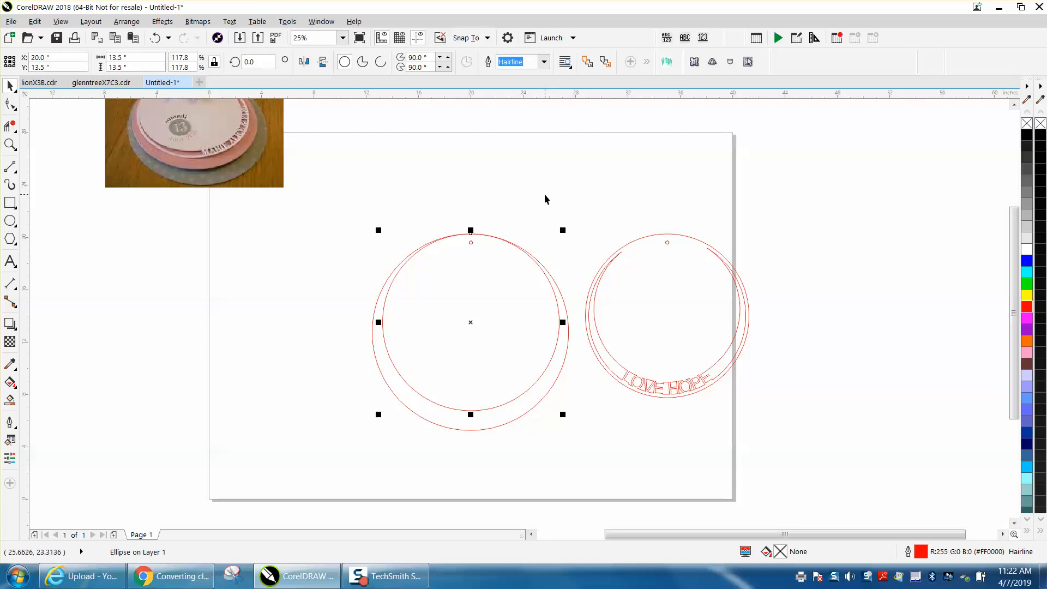
Move the 13.5 in circle and the right design's small circle to the leftmost position
key("ctrl+r")
left_click(667, 243)
key("ctrl+r")
key("ctrl+r")
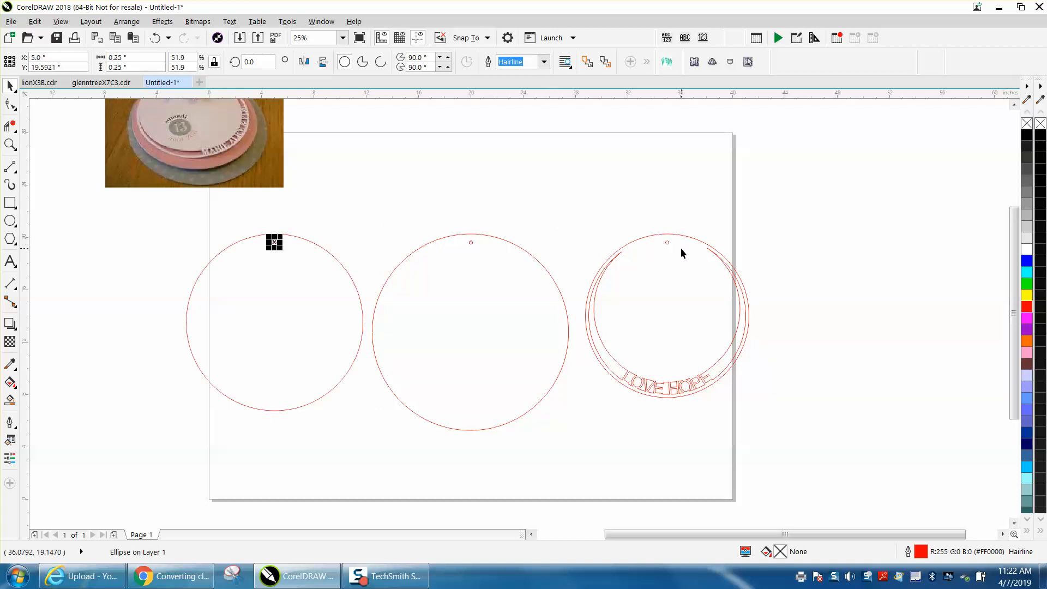
Group the 13.5 in circle with the small circle and move the group 15 in right onto the middle design
left_click_drag(145, 211, 386, 437)
key("ctrl+g")
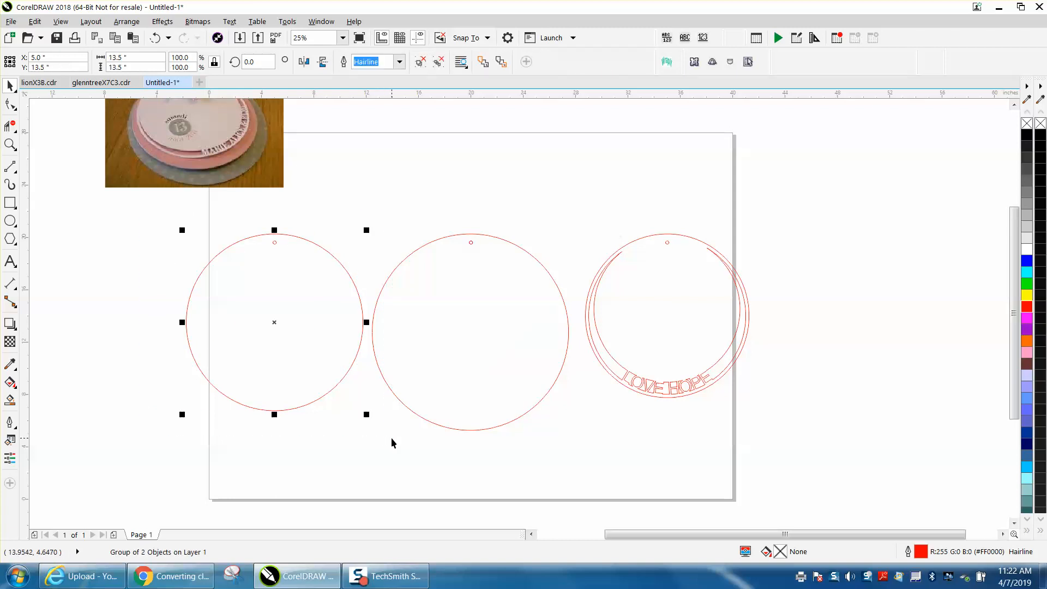
key("Right")
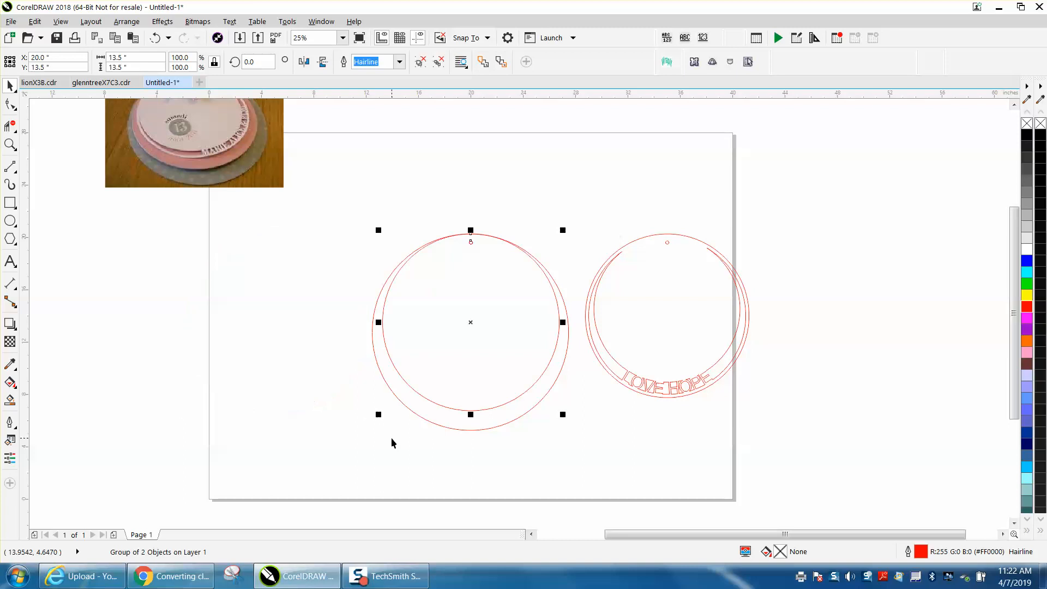
Group the remaining right design and move it 15 in left onto the middle design
left_click(666, 244)
left_click_drag(565, 206, 813, 434)
key("ctrl+g")
key("Left")
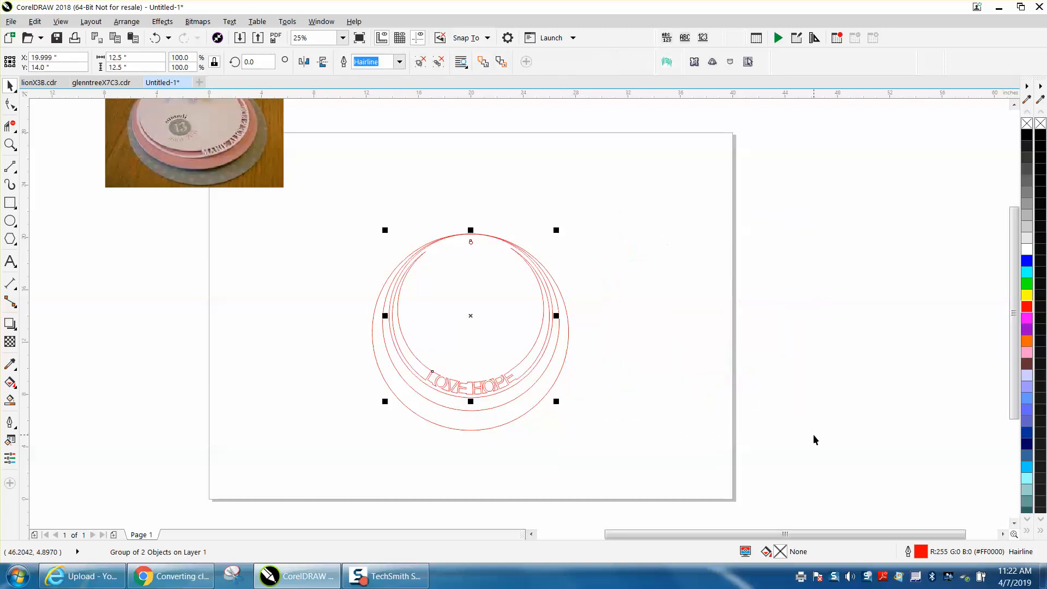
Zoom in and use Smart Fill to fill the lettered ring and inner circle with blue
left_click(10, 144)
left_click_drag(320, 222, 685, 482)
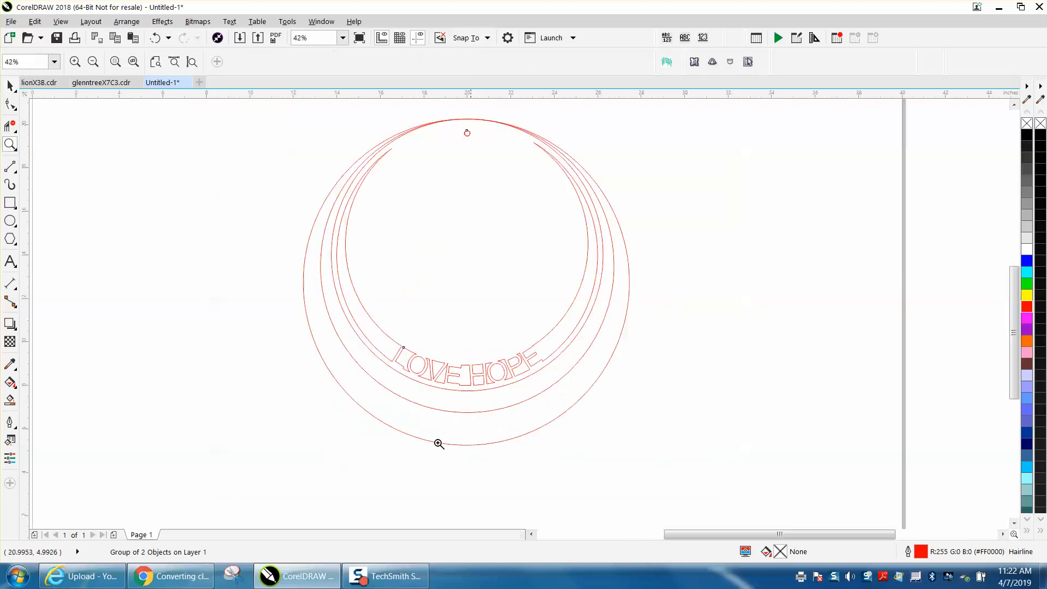
left_click(10, 401)
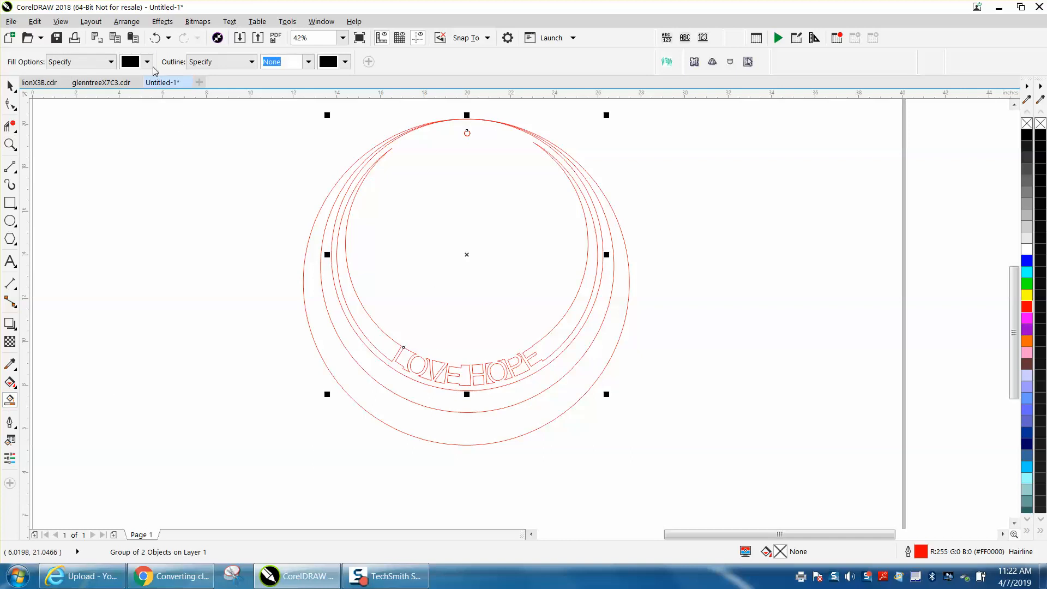
left_click(147, 62)
left_click(170, 144)
left_click(494, 242)
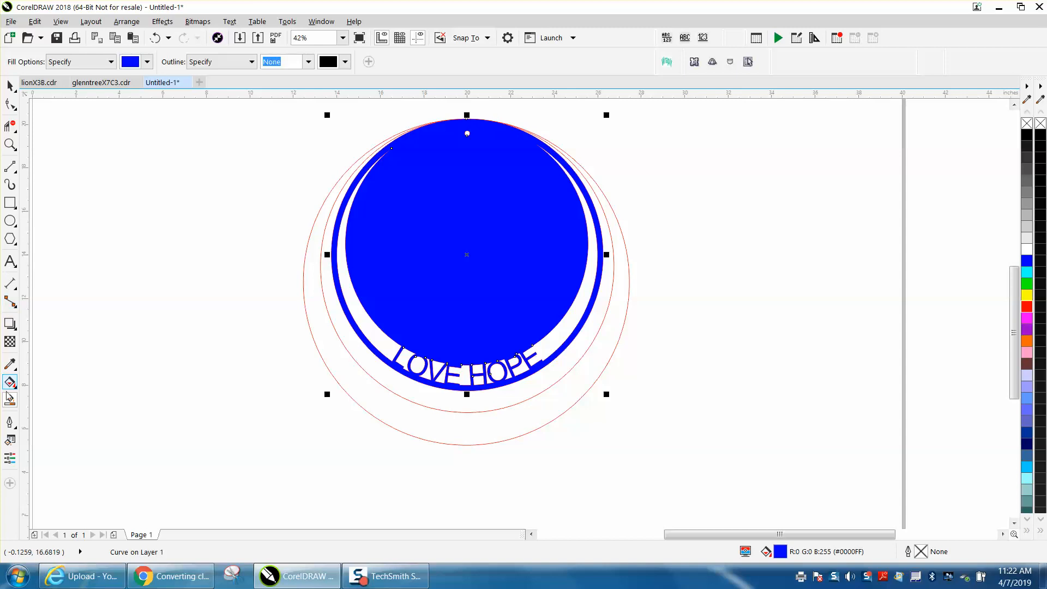
Smart Fill the band between the lettered ring and the 13.5 in circle with orange
left_click(147, 61)
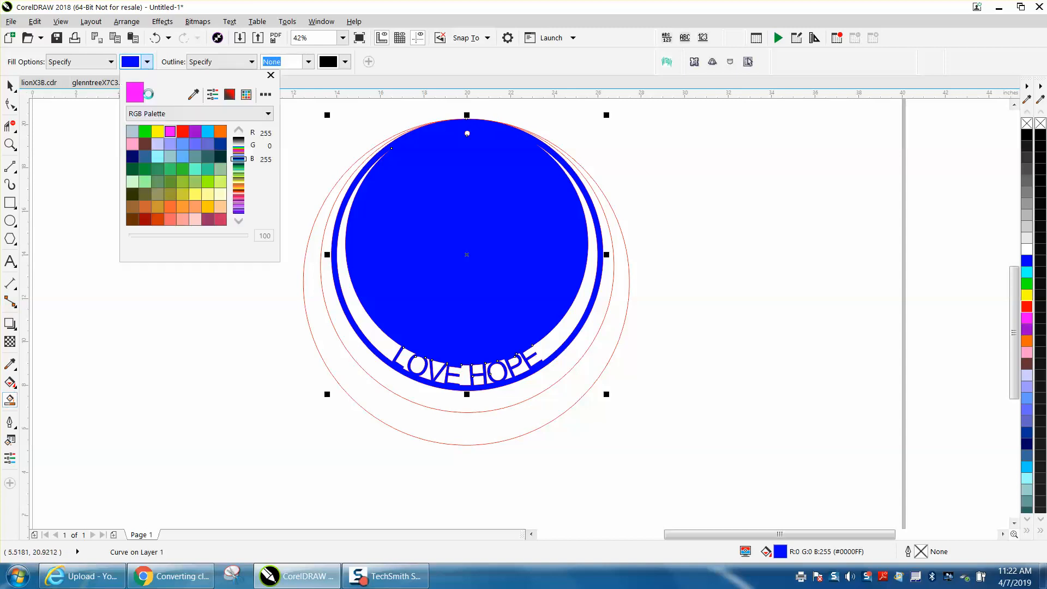
left_click(158, 157)
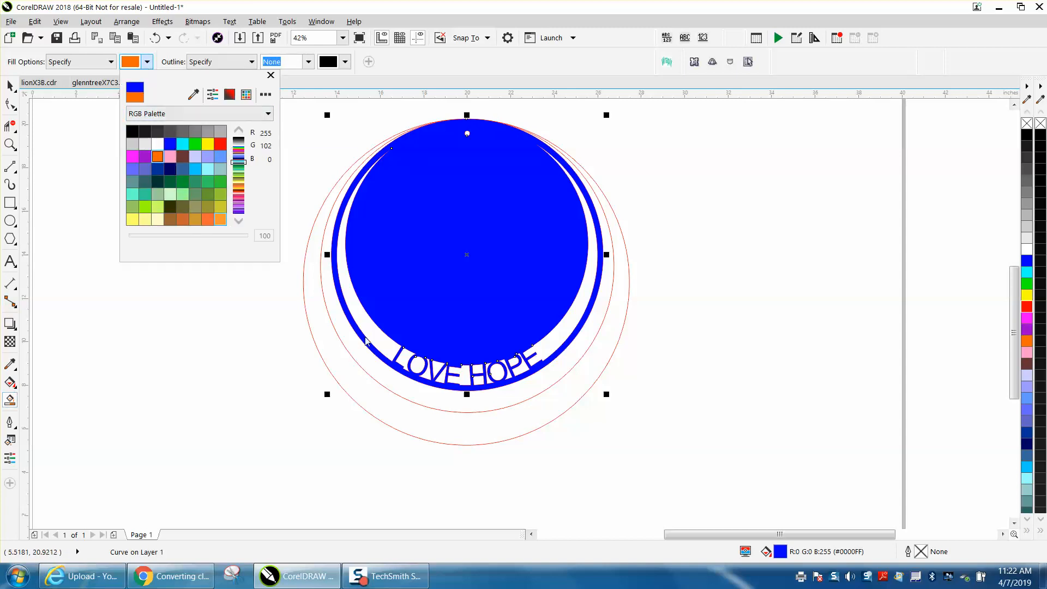
left_click(382, 377)
left_click(384, 375)
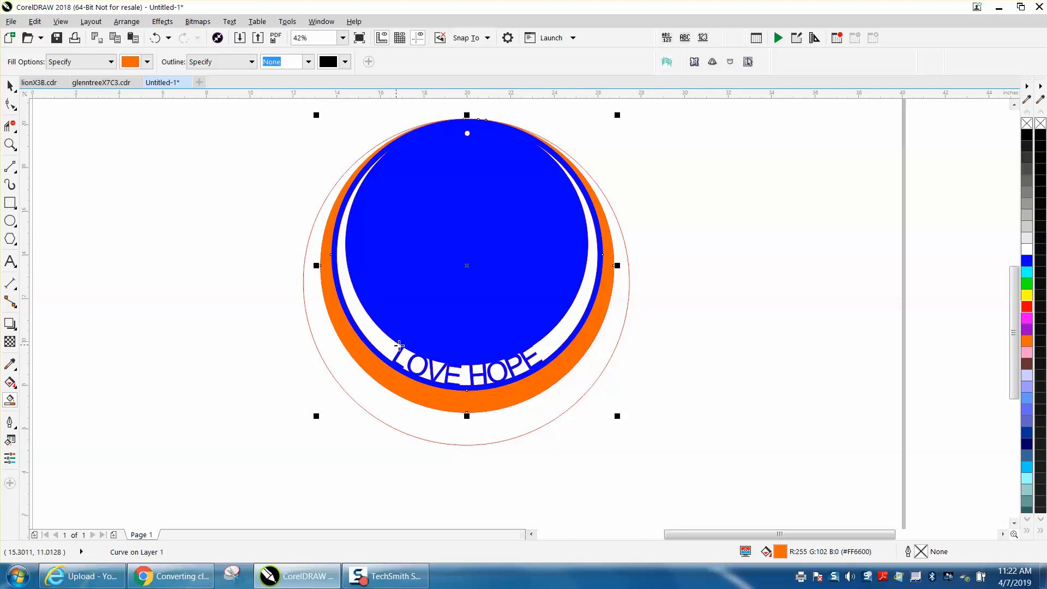
Try filling the outer circle area with green, then undo it
left_click(148, 62)
left_click(195, 144)
left_click(320, 326)
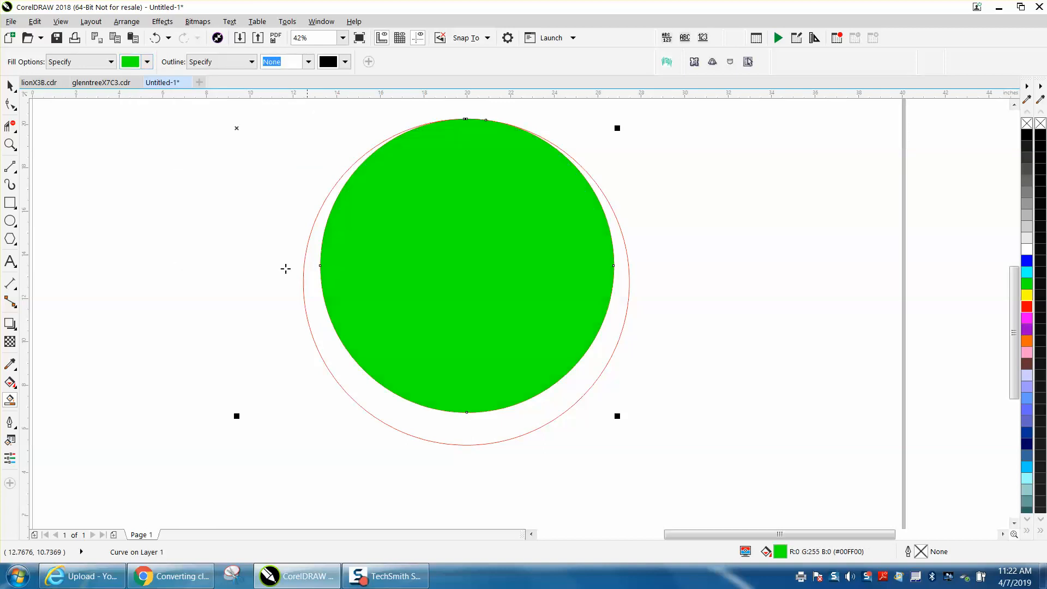
key("ctrl+z")
left_click(349, 357)
left_click(155, 38)
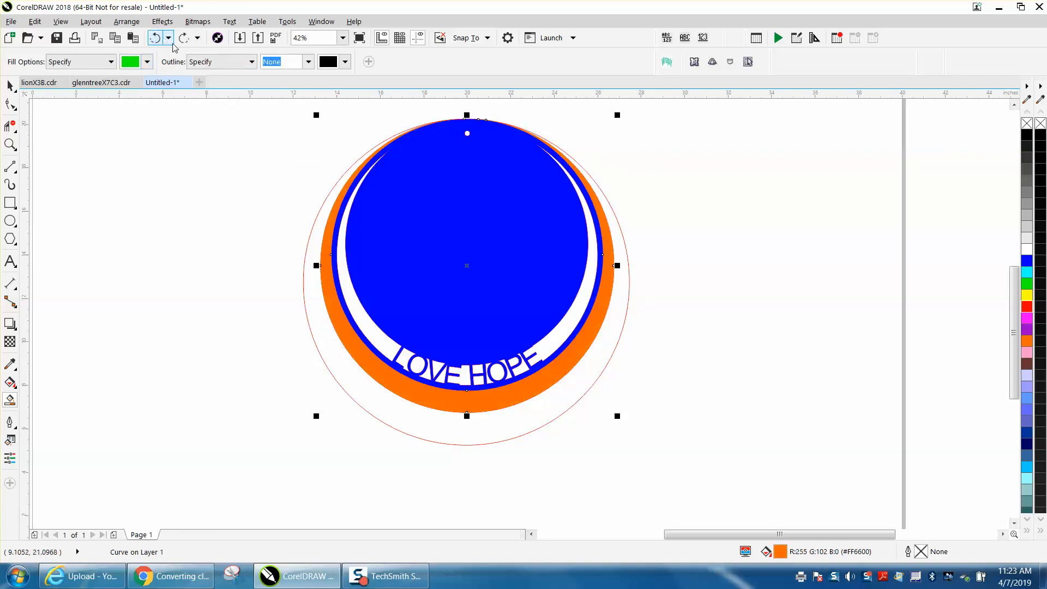
Select the 15 in outer circle group and move it 15 in to the left
left_click(10, 85)
left_click(228, 286)
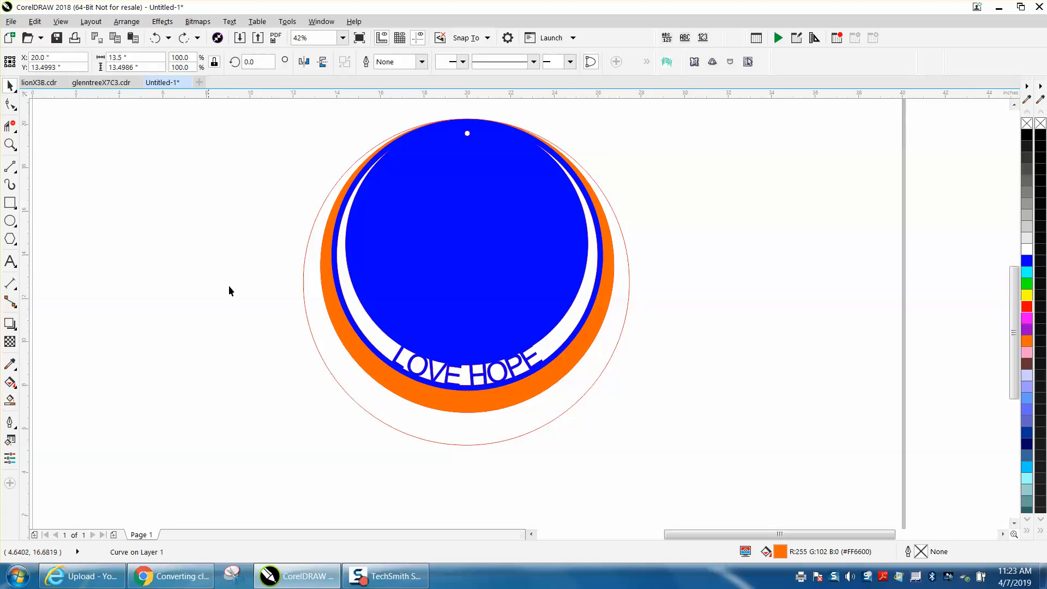
left_click(323, 367)
left_click(255, 222)
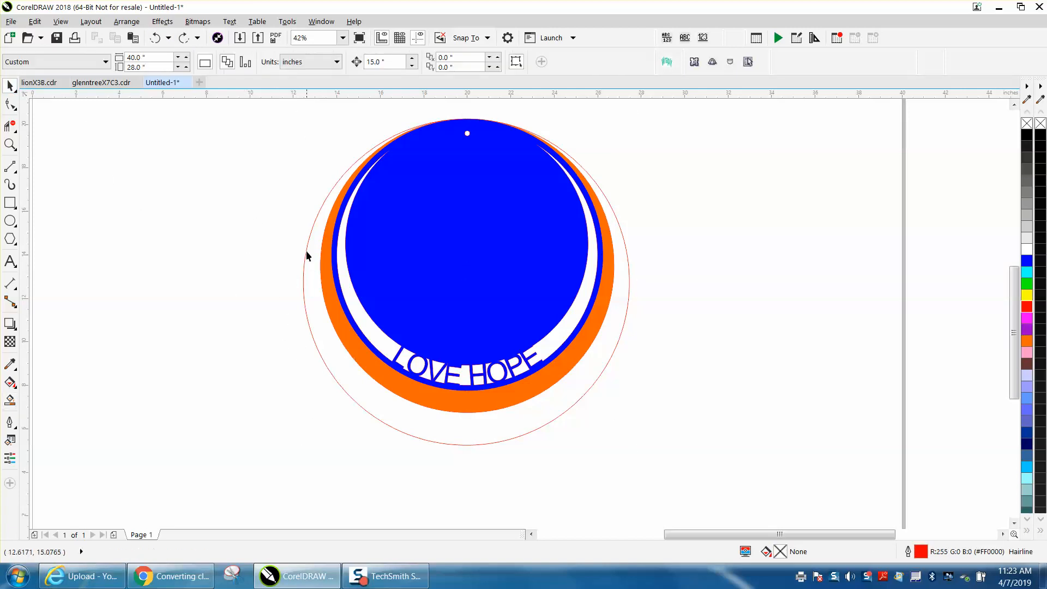
left_click(303, 289)
key("Left")
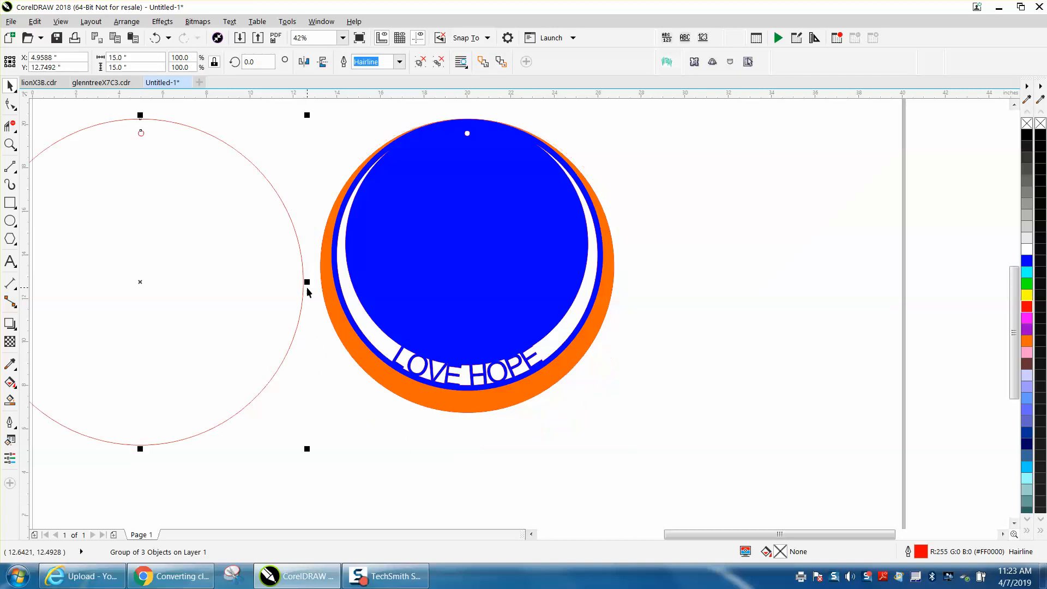
Smart Fill the 15 in outer circle with green and place the green fill behind the stacked ring layers
left_click(10, 400)
left_click(121, 331)
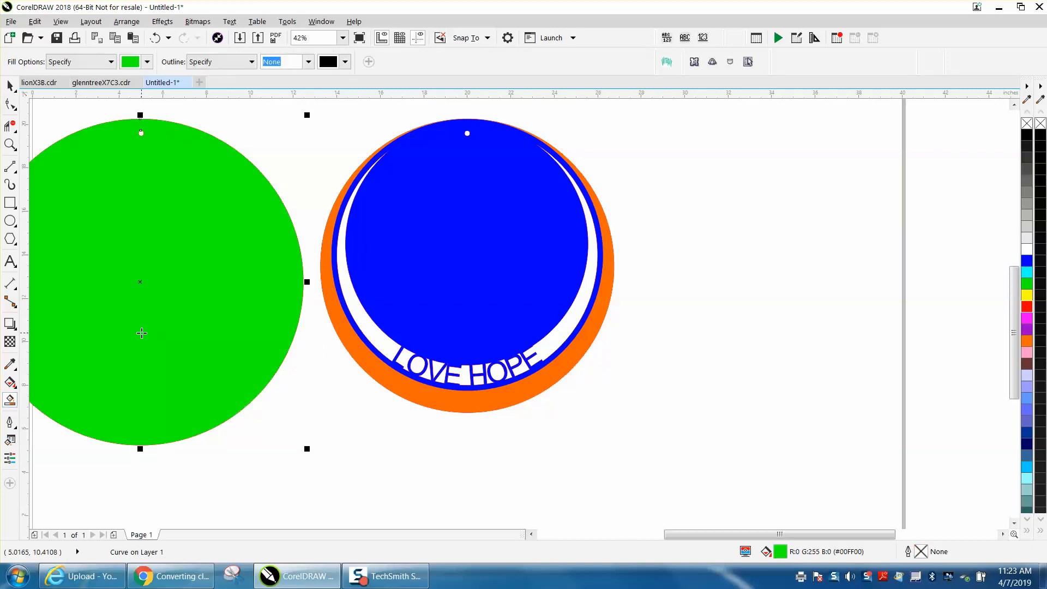
key("Right")
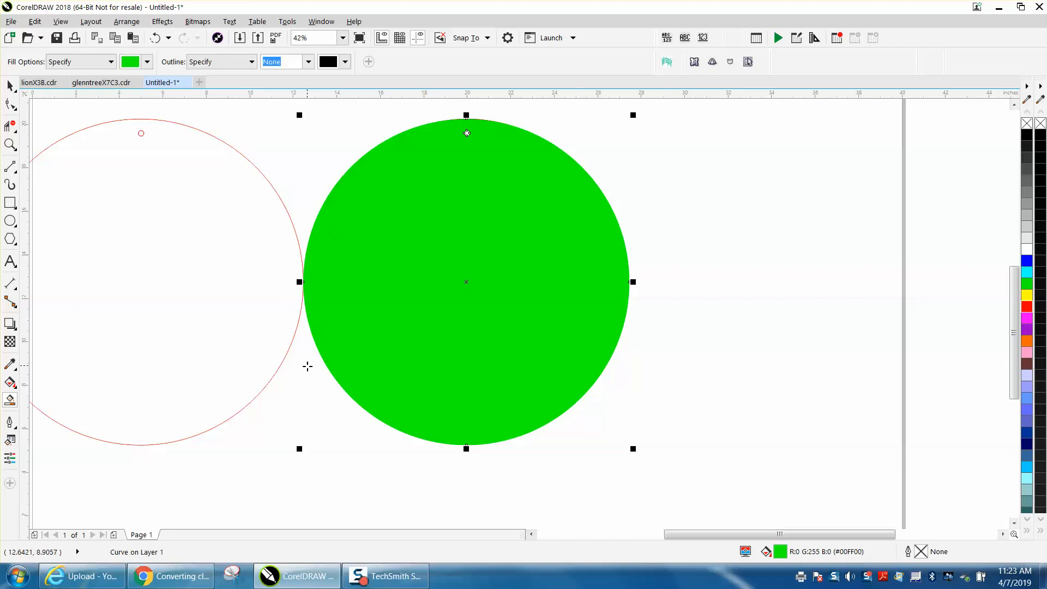
key("shift+Page_Down")
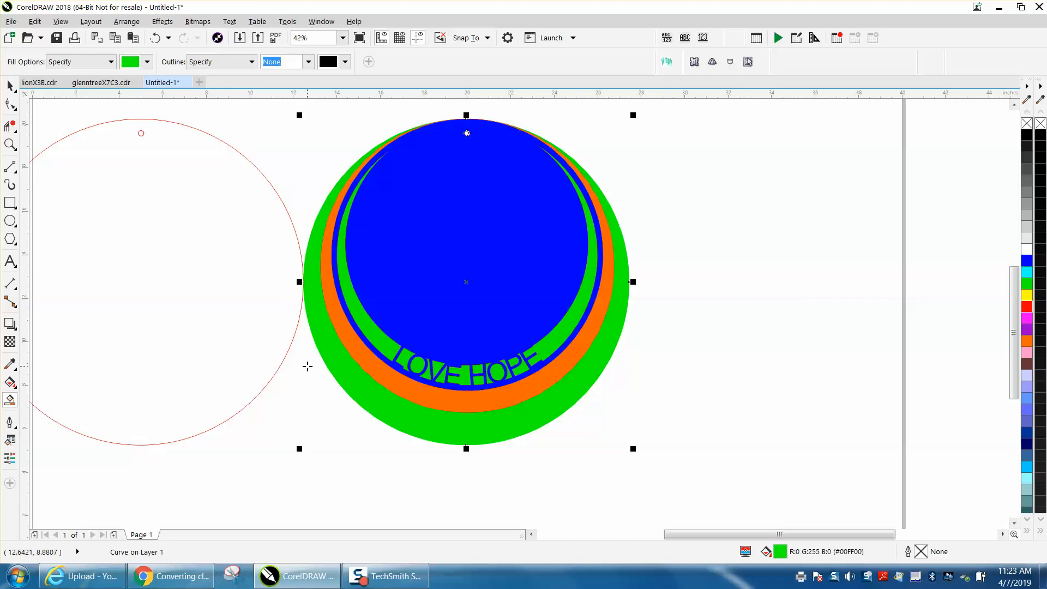
Zoom in to inspect the hanging hole and the layer edges at the top of the stack
left_click(10, 85)
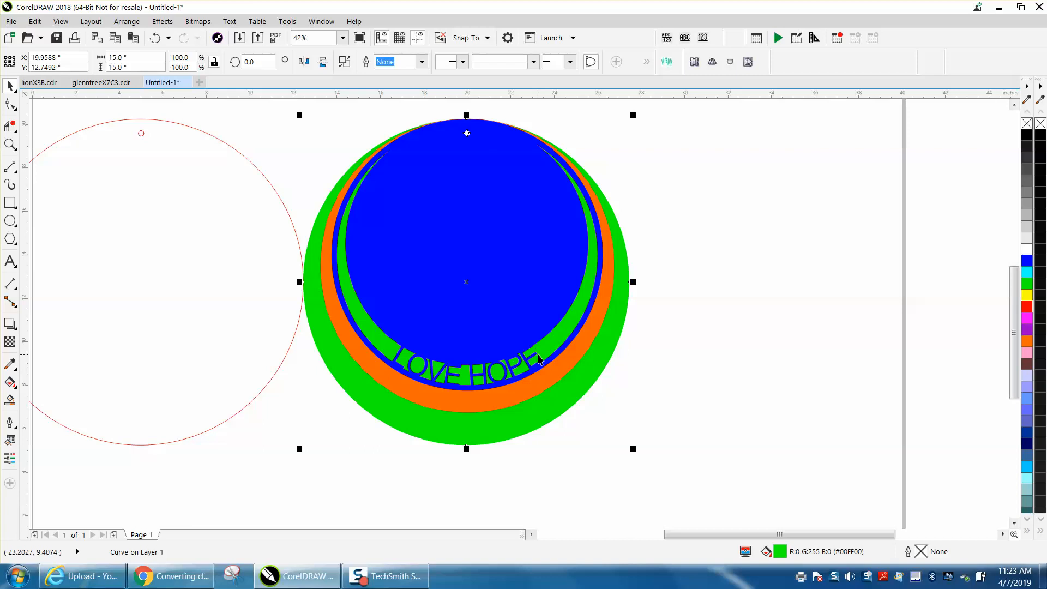
scroll(599, 409, "down", 3)
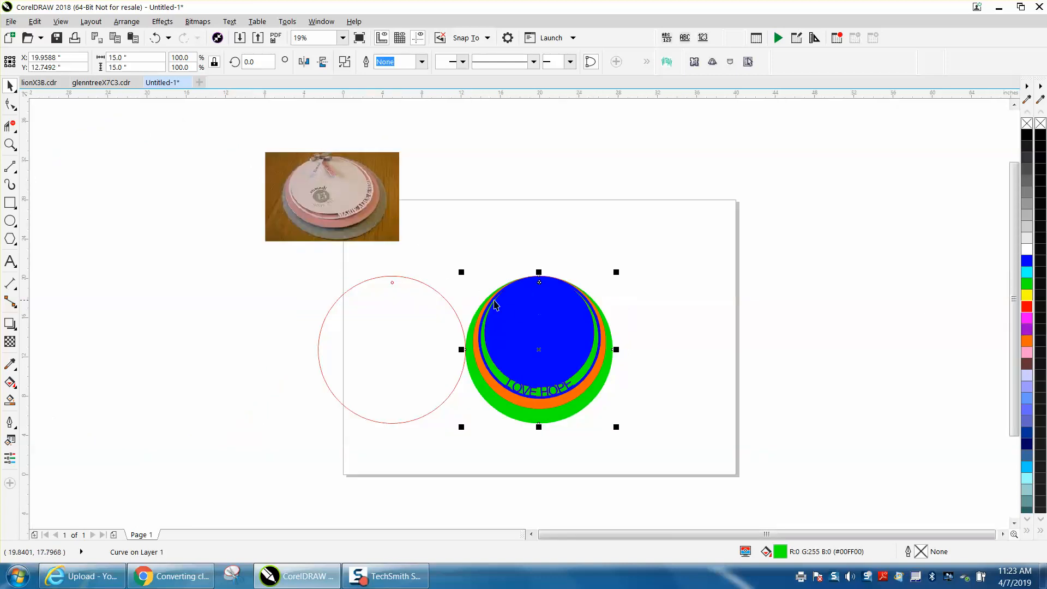
left_click(10, 144)
left_click_drag(445, 236, 731, 464)
left_click_drag(420, 173, 440, 193)
scroll(465, 276, "down", 1)
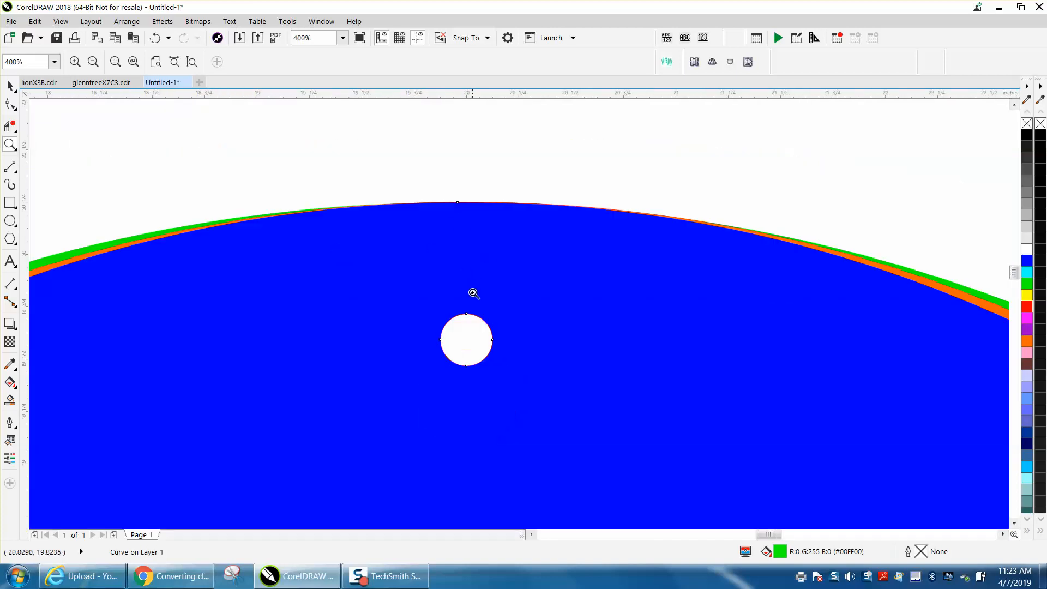
scroll(474, 294, "down", 1)
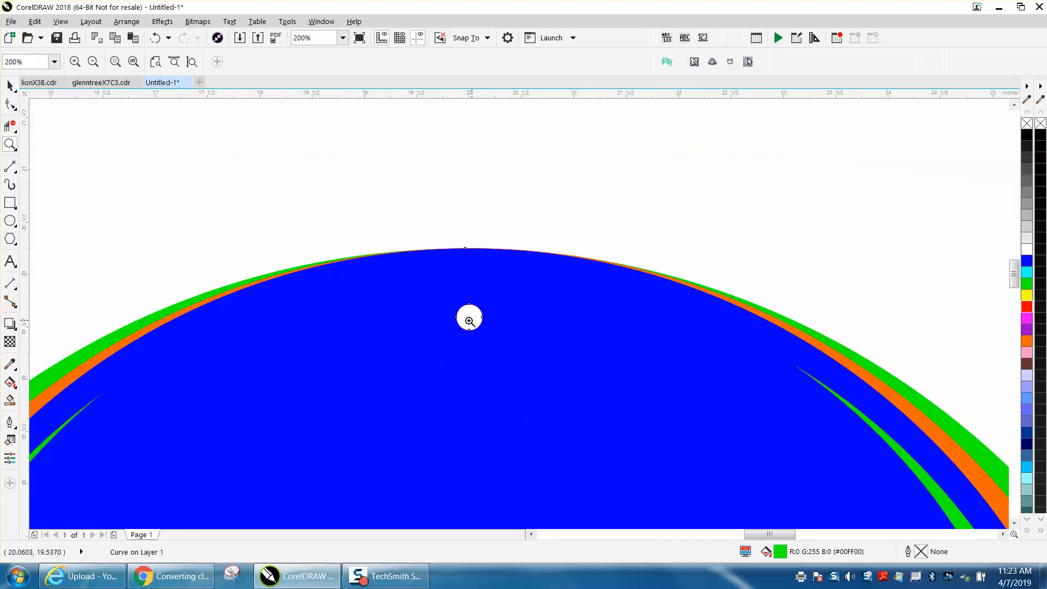
scroll(469, 319, "down", 3)
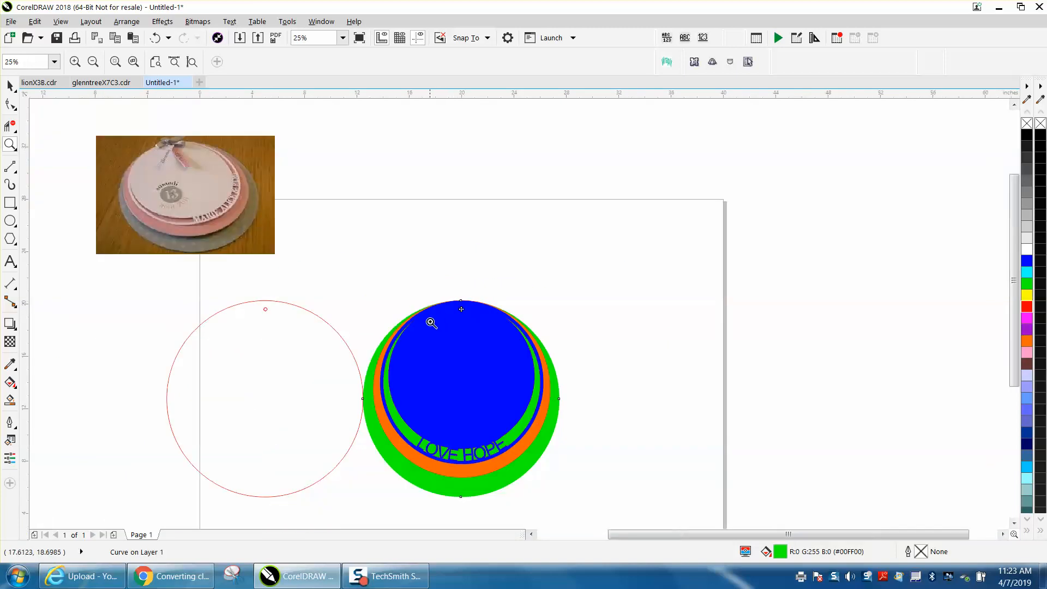